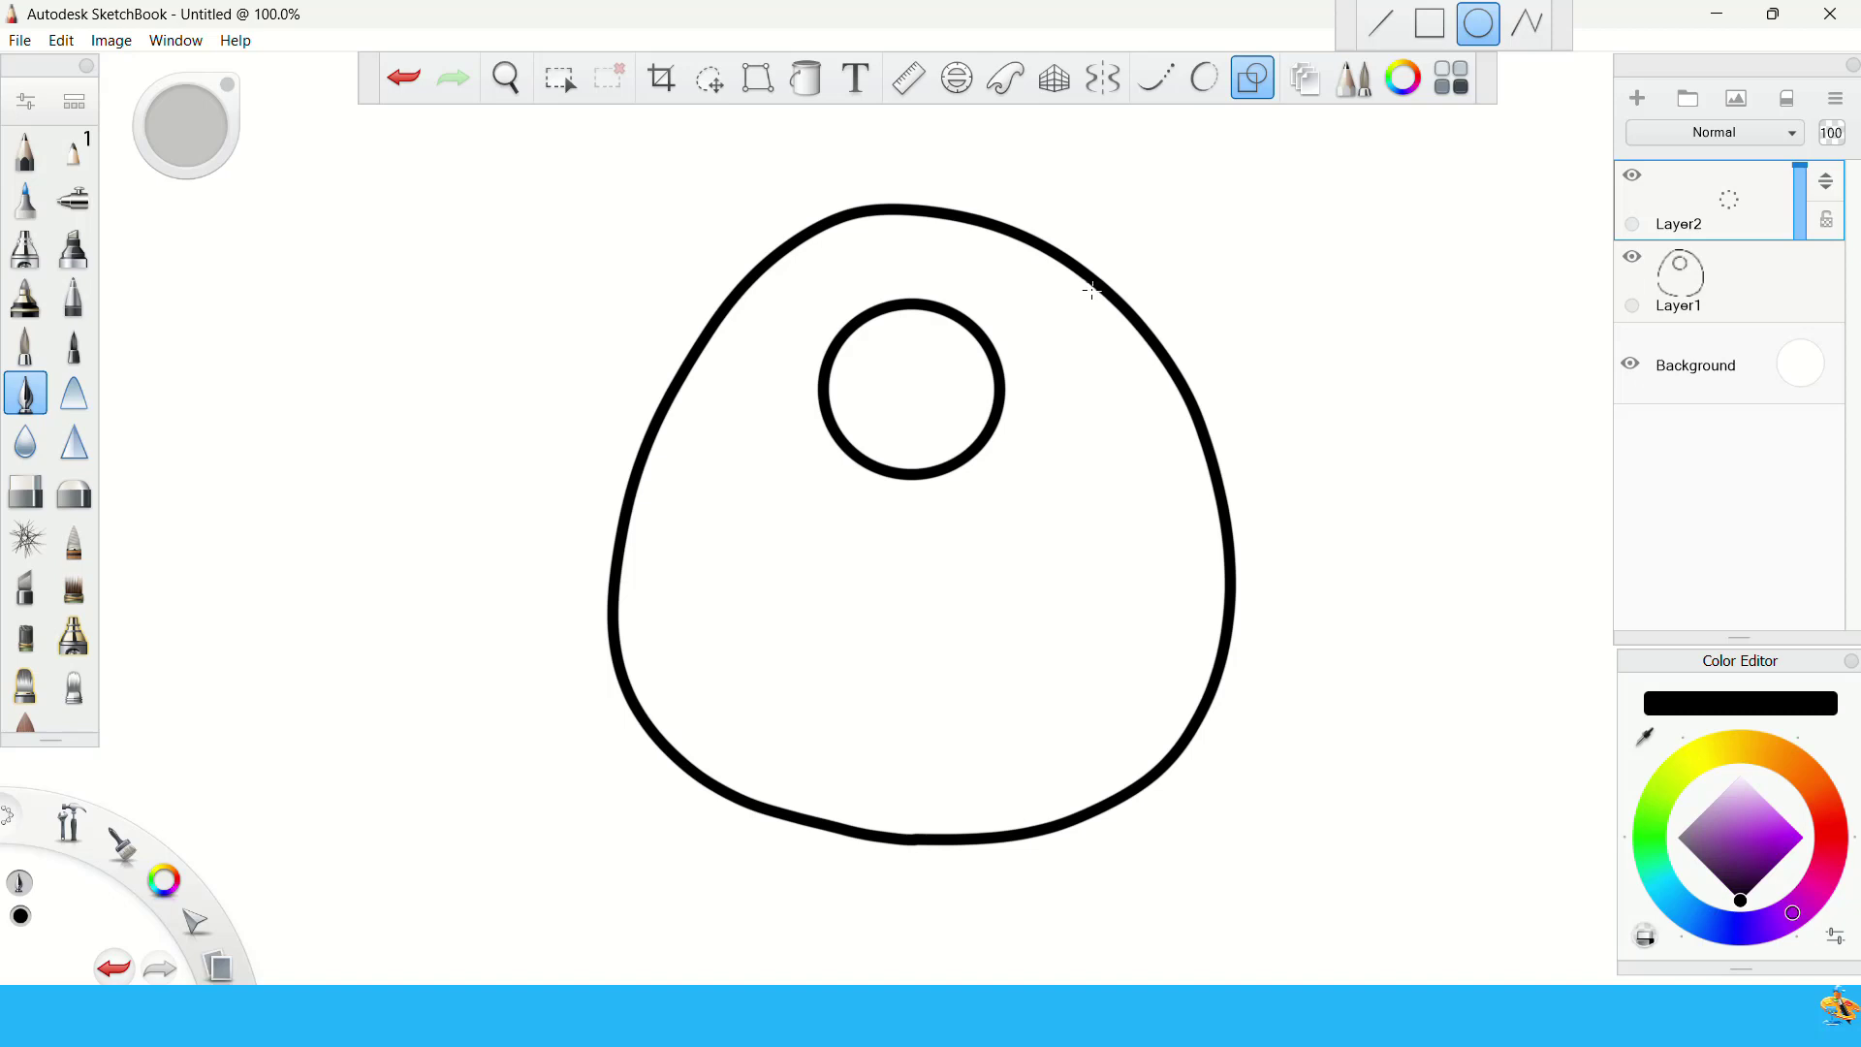
- Draw four circular spots overlapping the body outline at its upper right, upper left, lower left and lower right, plus an oval near the lower middle
left_click_drag(1035, 248, 1062, 277)
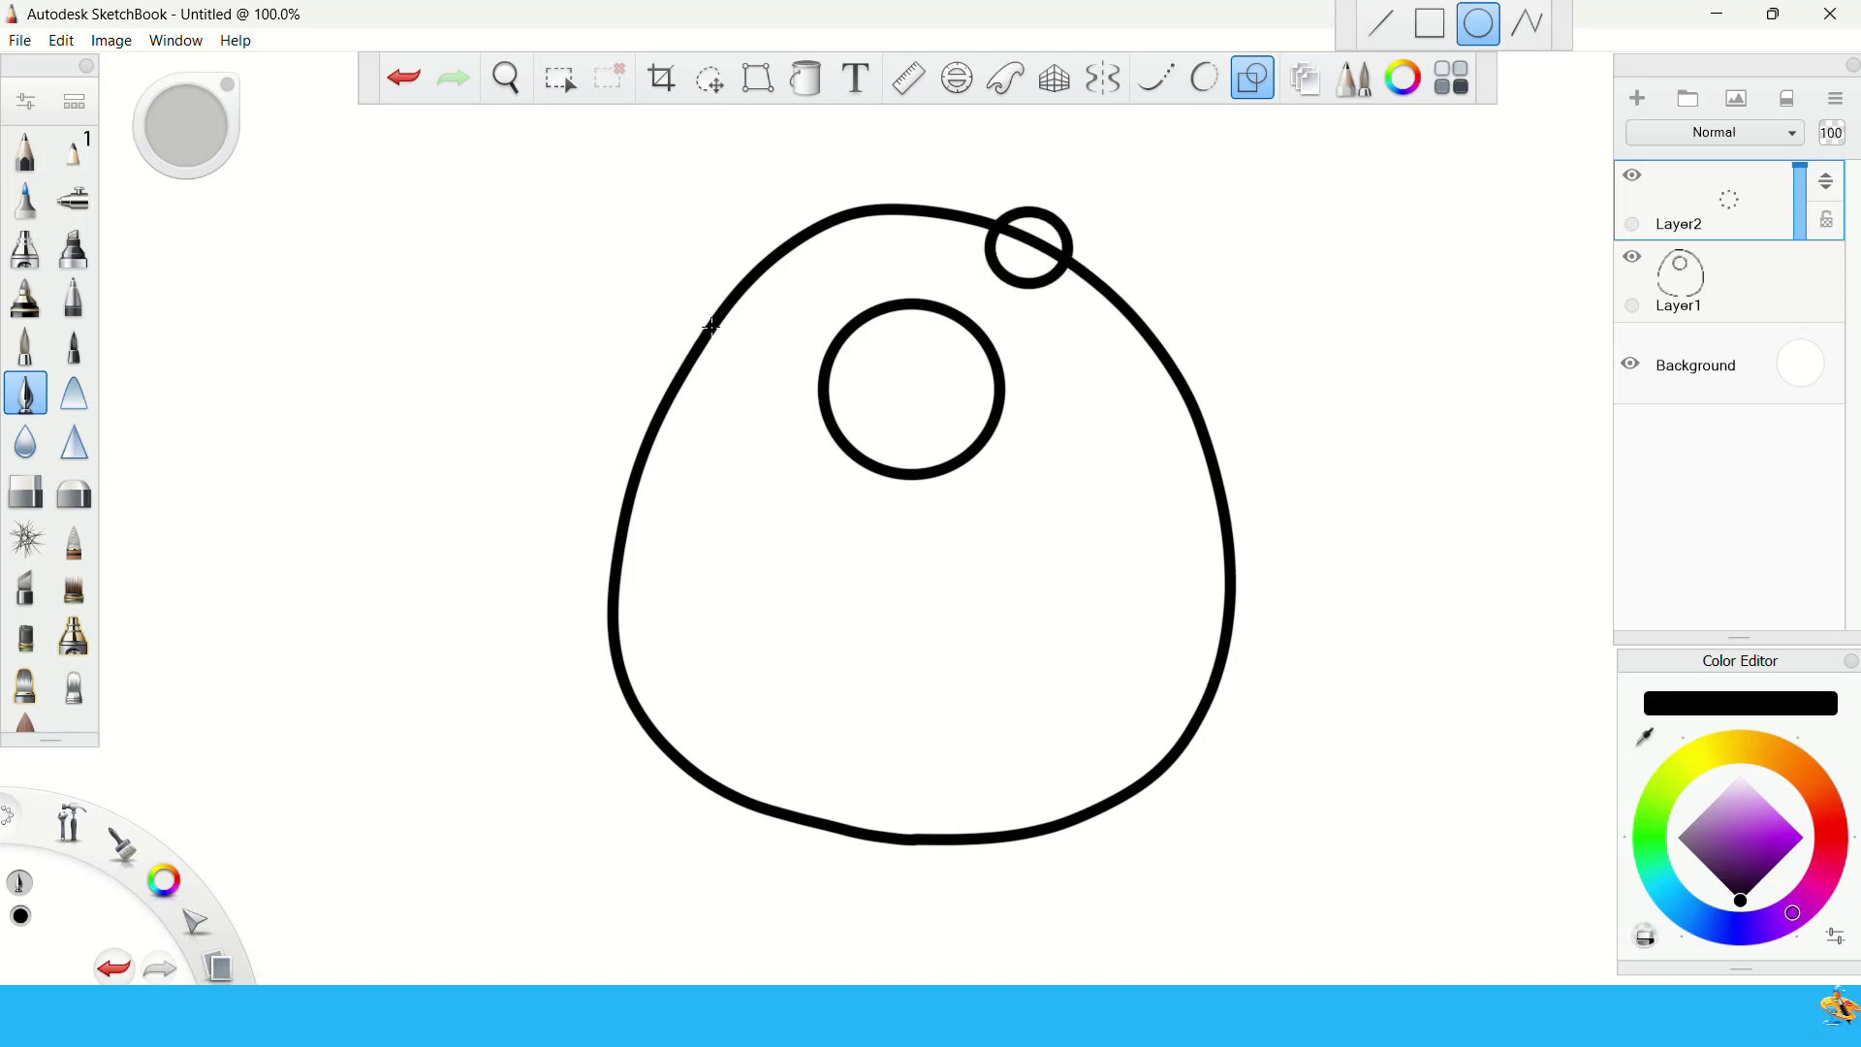
left_click_drag(743, 331, 760, 334)
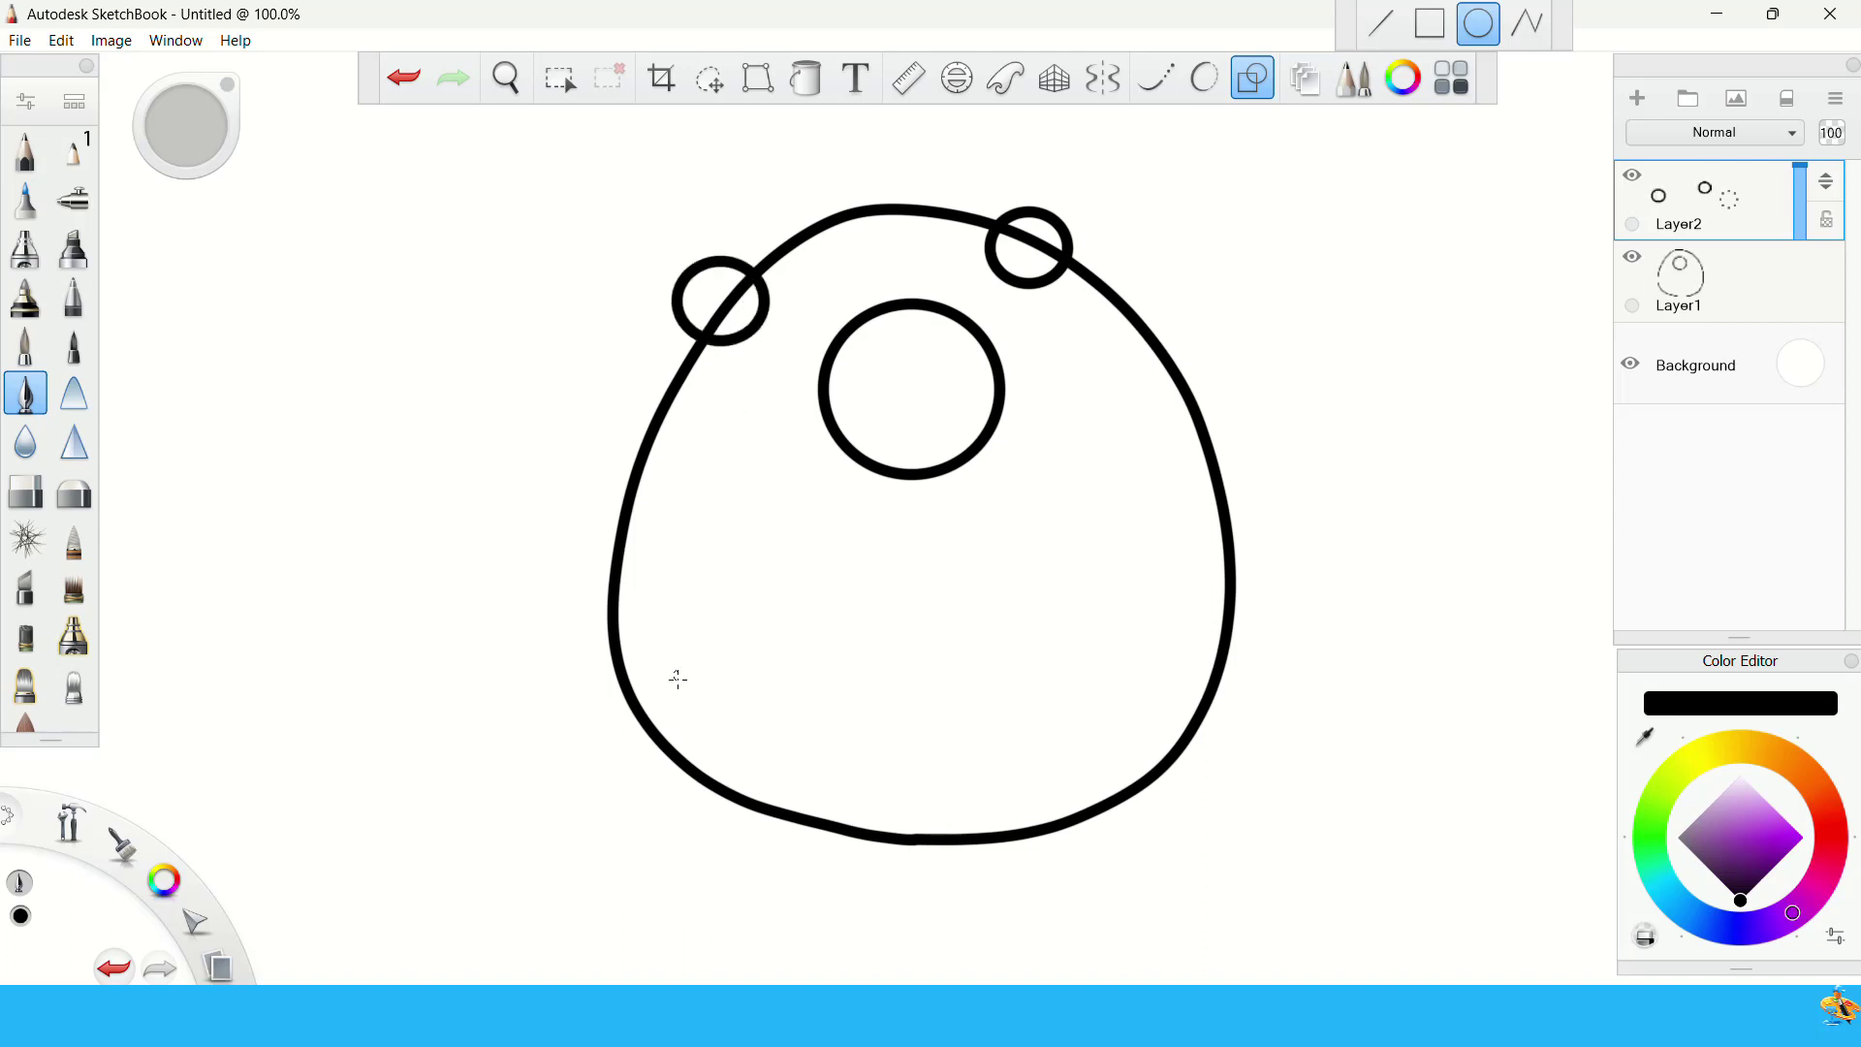
left_click_drag(676, 673, 744, 706)
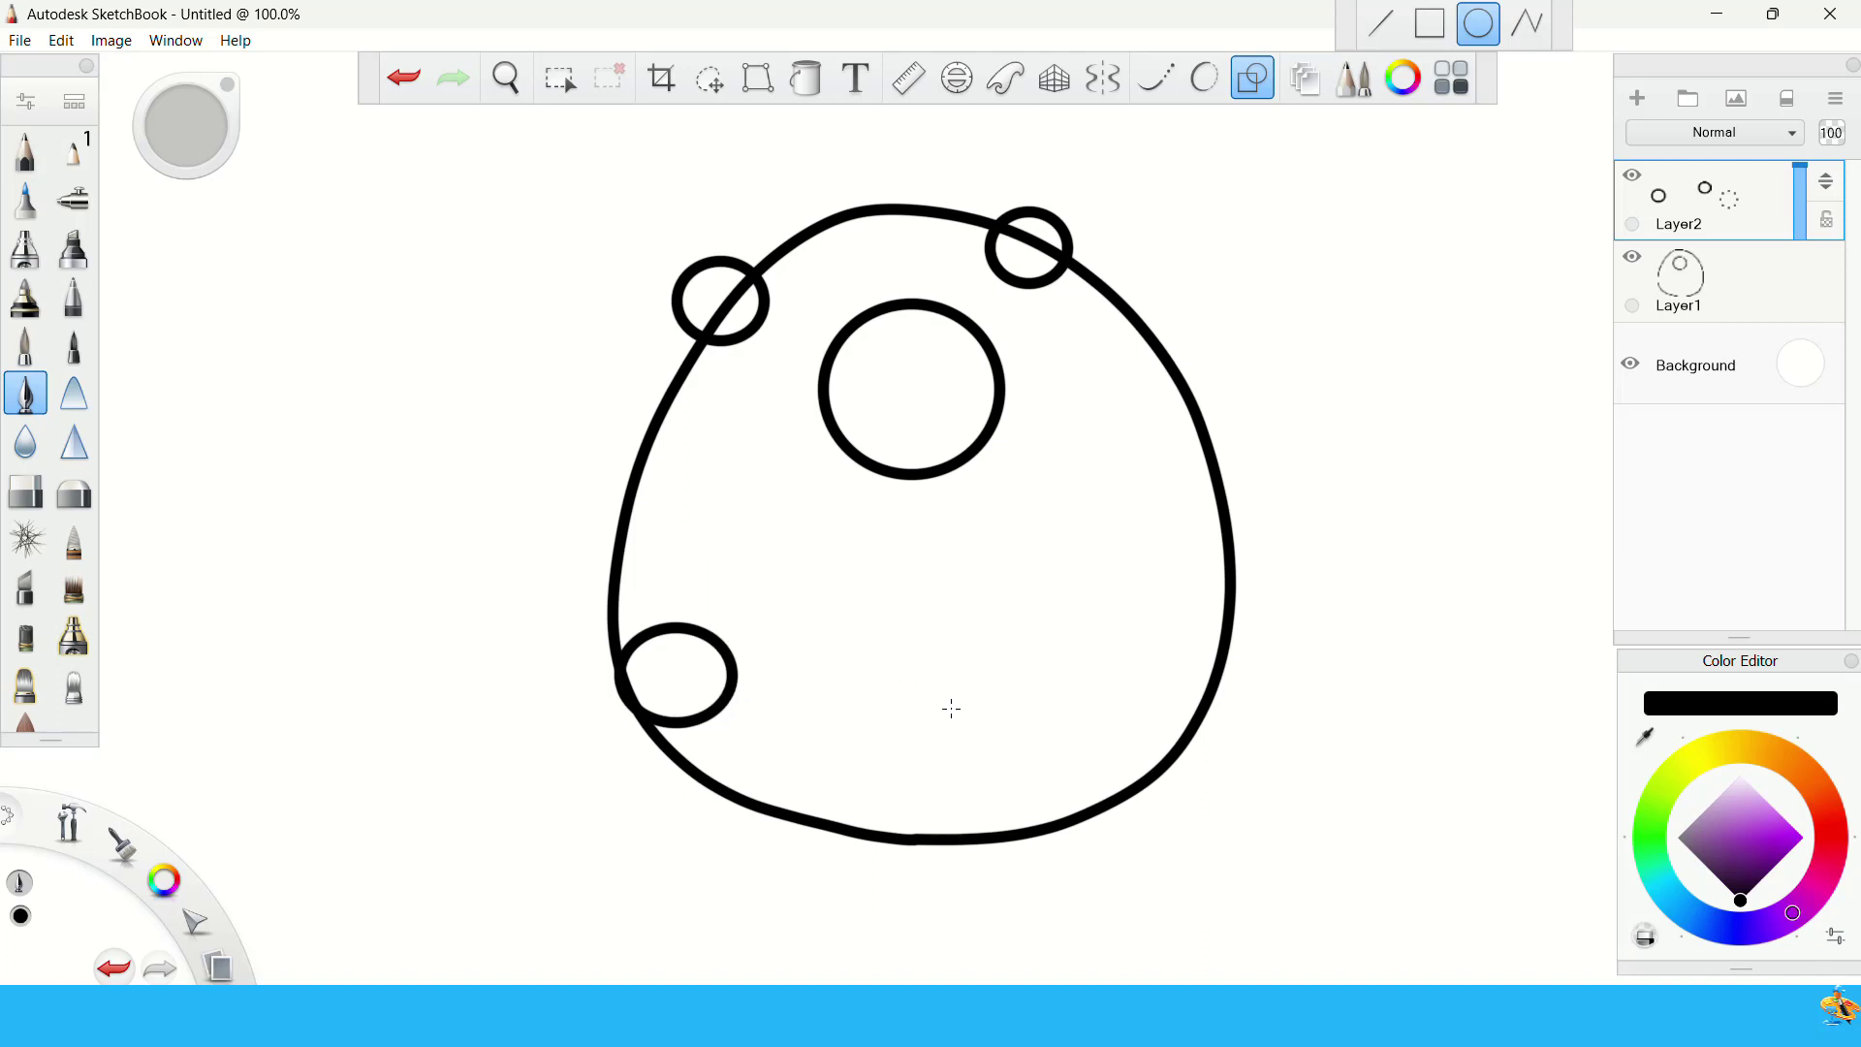
left_click_drag(952, 691, 988, 727)
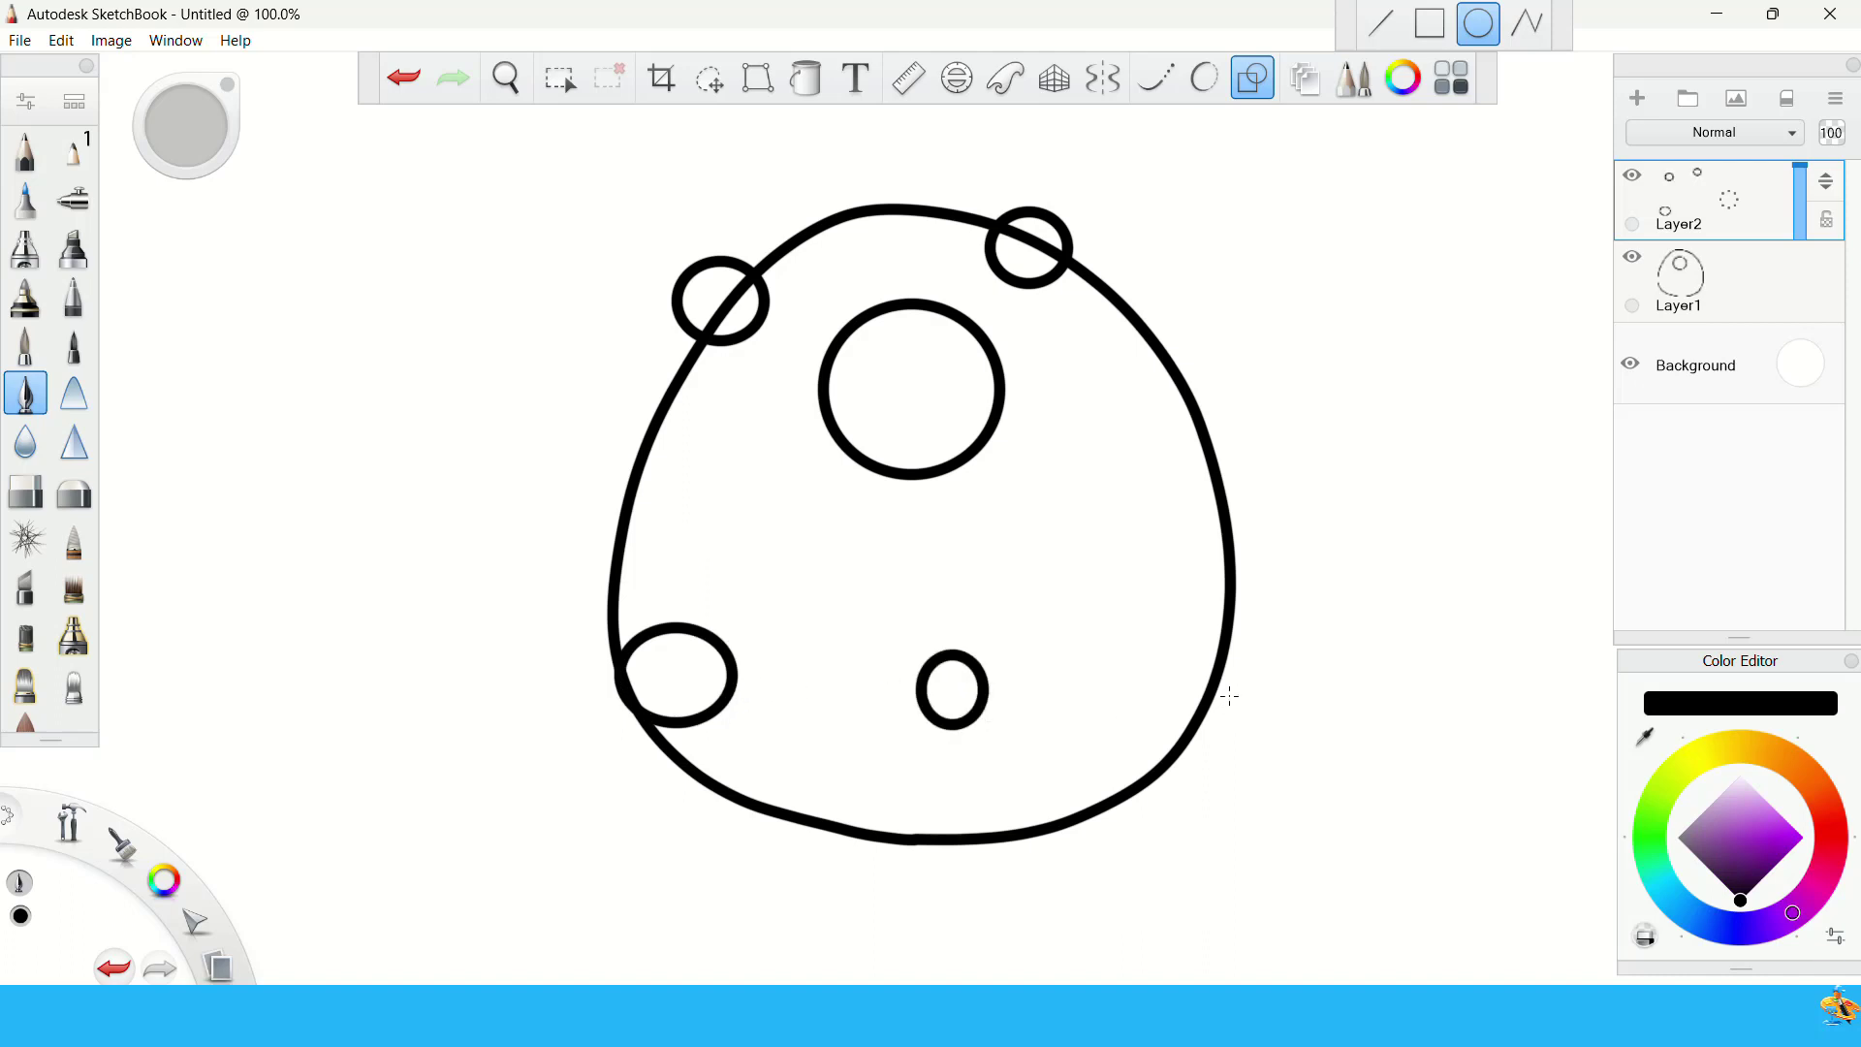
left_click_drag(1239, 669, 1270, 689)
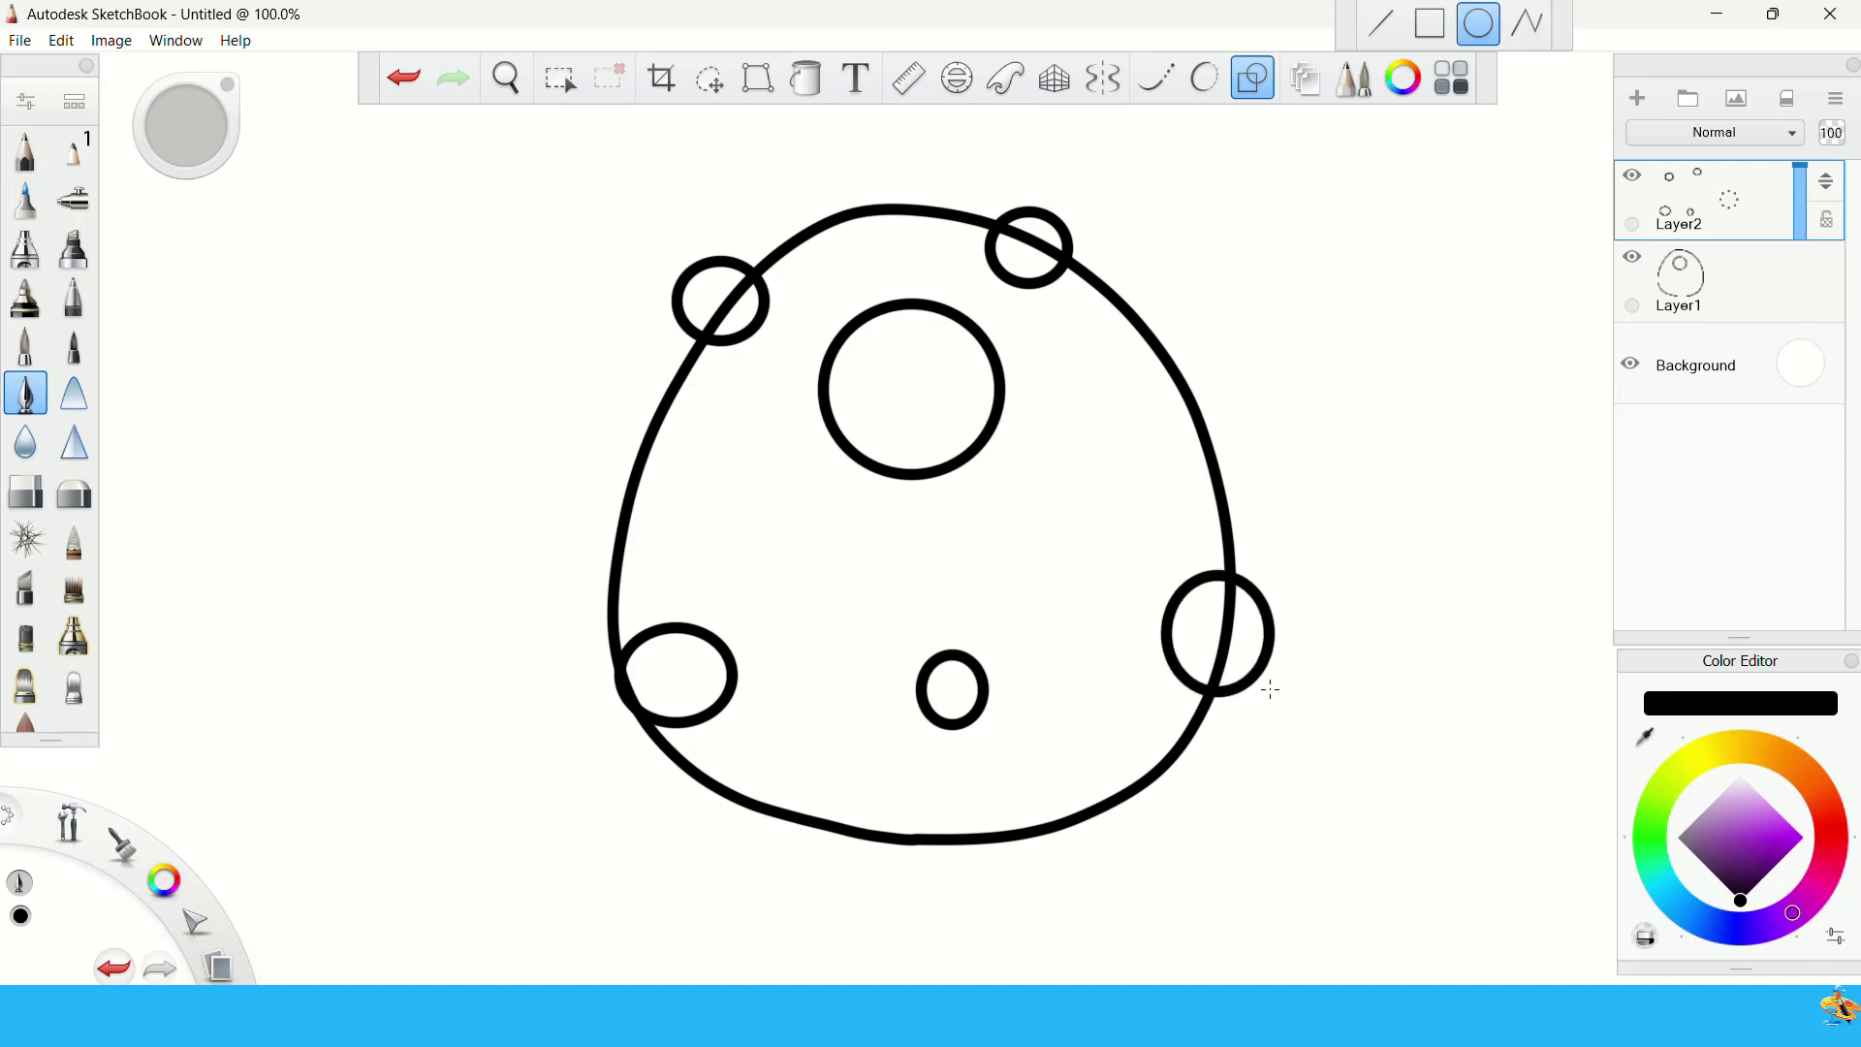
- Draw three small round spots inside the body, one below the eye toward the right, one at the left and one right of the eye
left_click_drag(1003, 535, 1033, 556)
key("ctrl+z")
left_click_drag(1026, 598, 1040, 612)
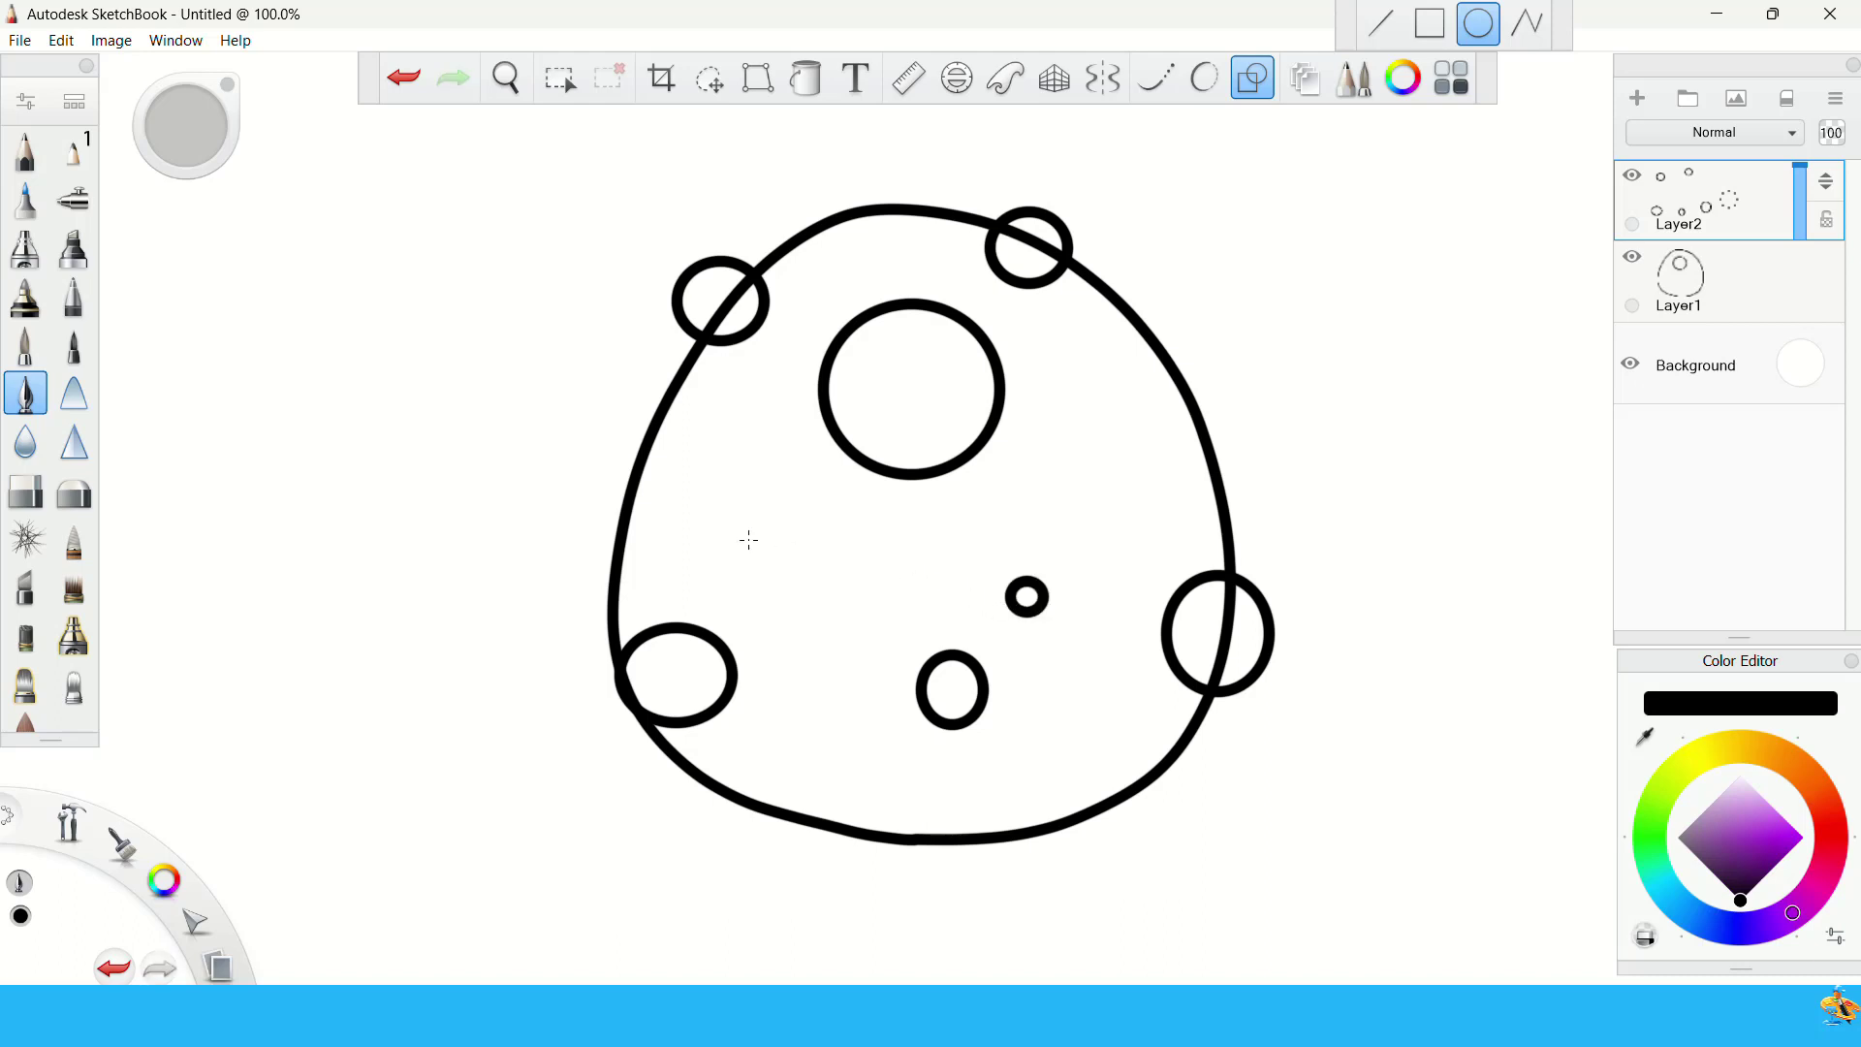
left_click_drag(765, 521, 769, 531)
left_click_drag(1109, 439, 1115, 447)
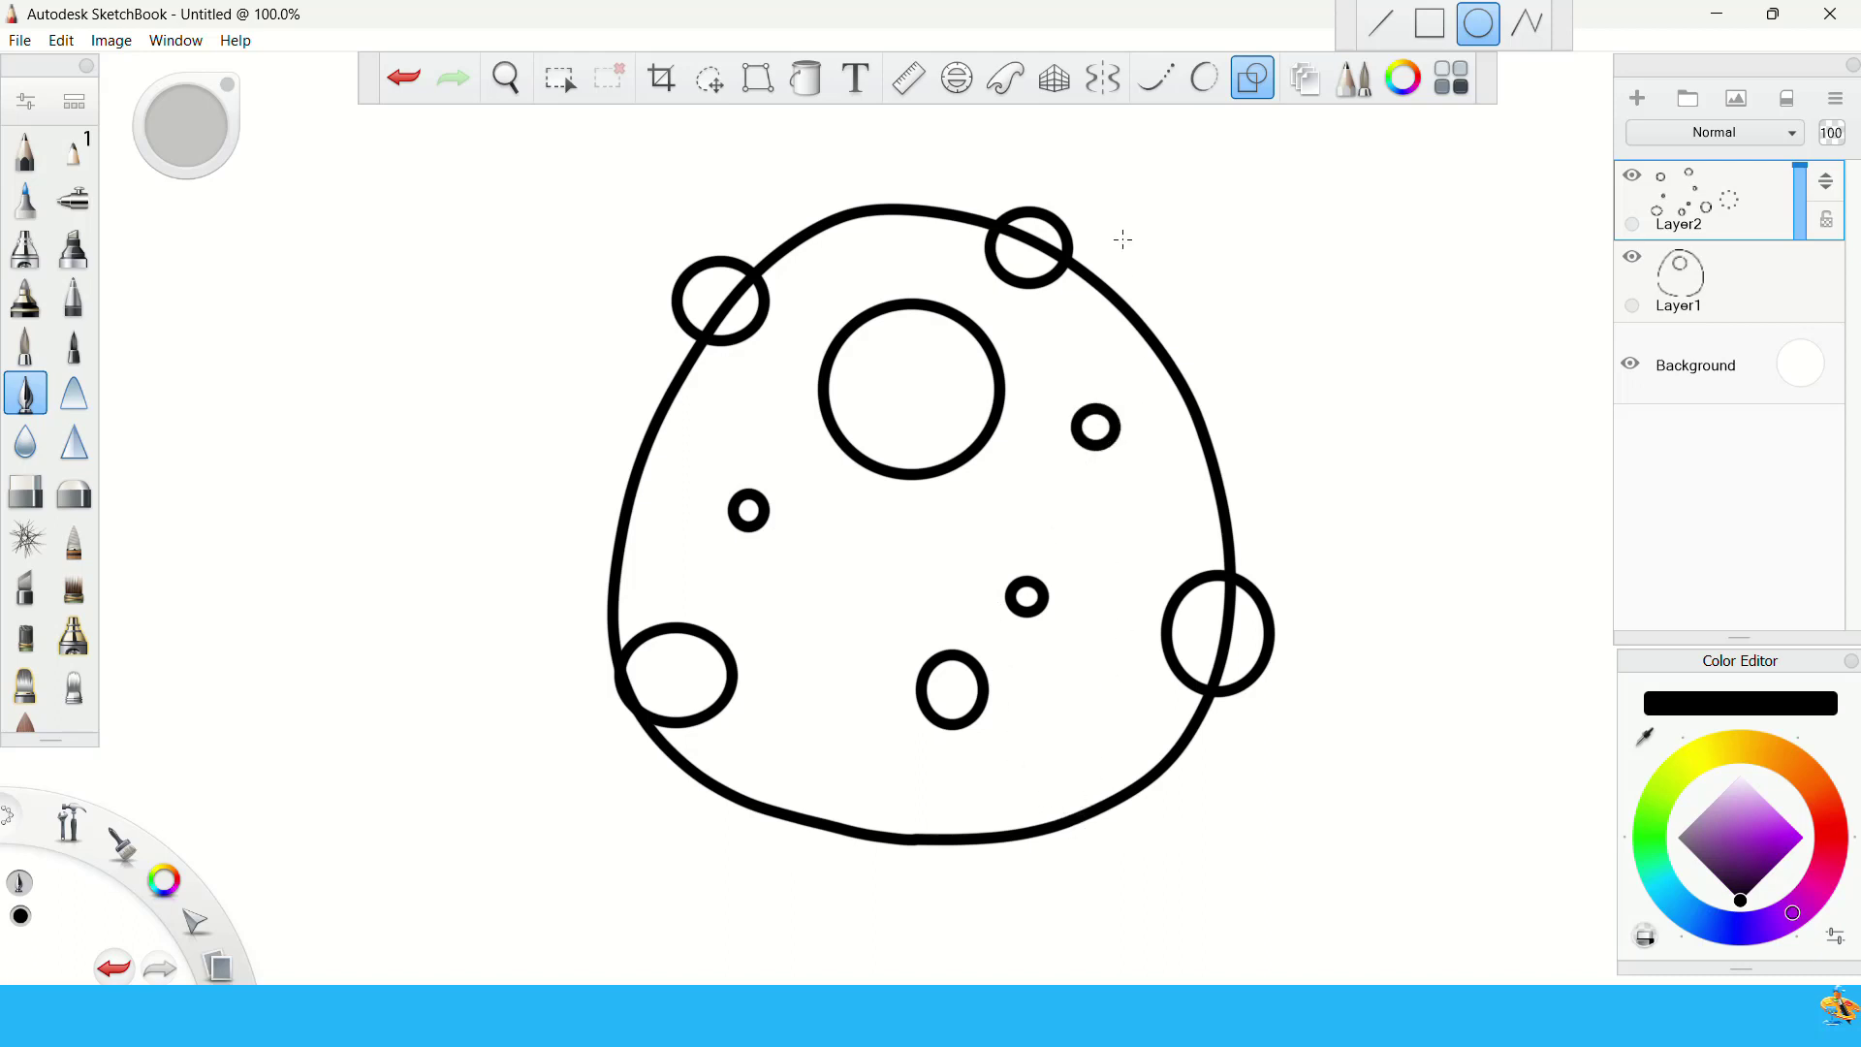
- Centre a vertical symmetry axis on the body and draw a mirrored pair of rounded feet beneath it with Steady Stroke
left_click(1103, 79)
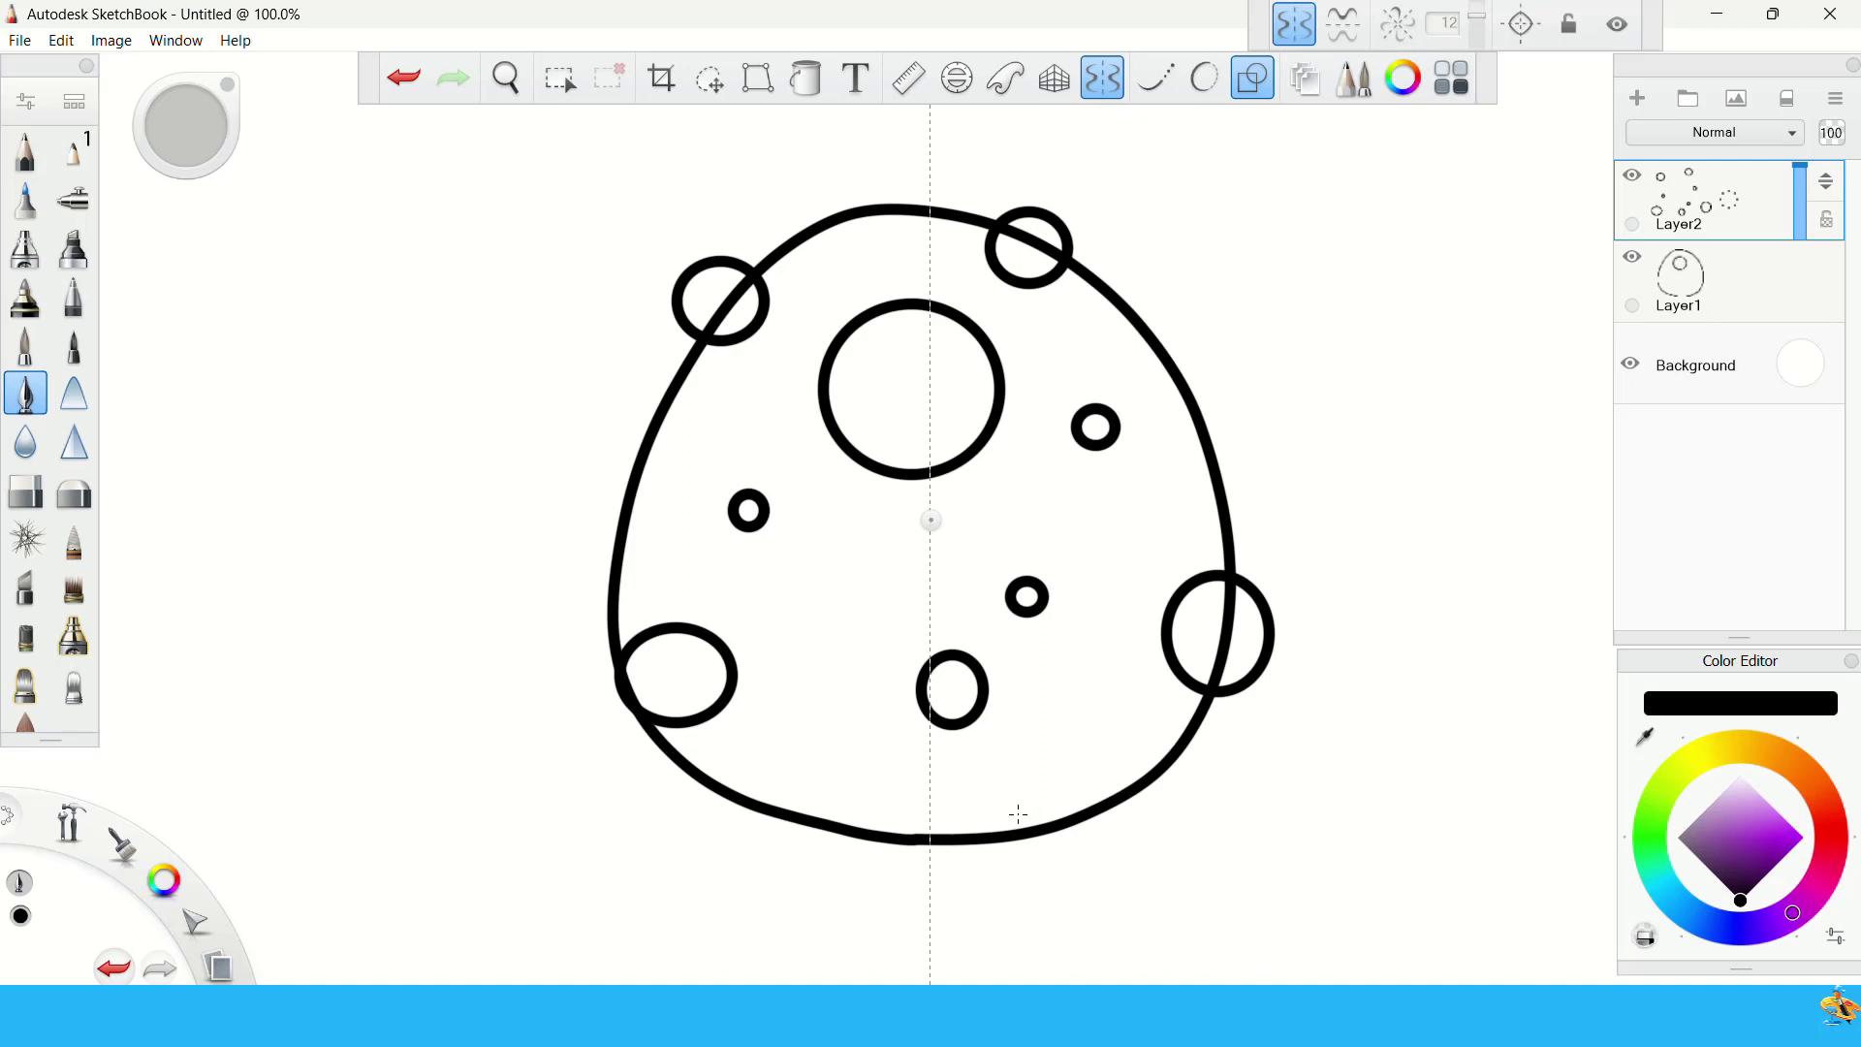
left_click_drag(930, 519, 923, 524)
left_click_drag(1051, 827, 1048, 828)
key("ctrl+z")
left_click(1156, 77)
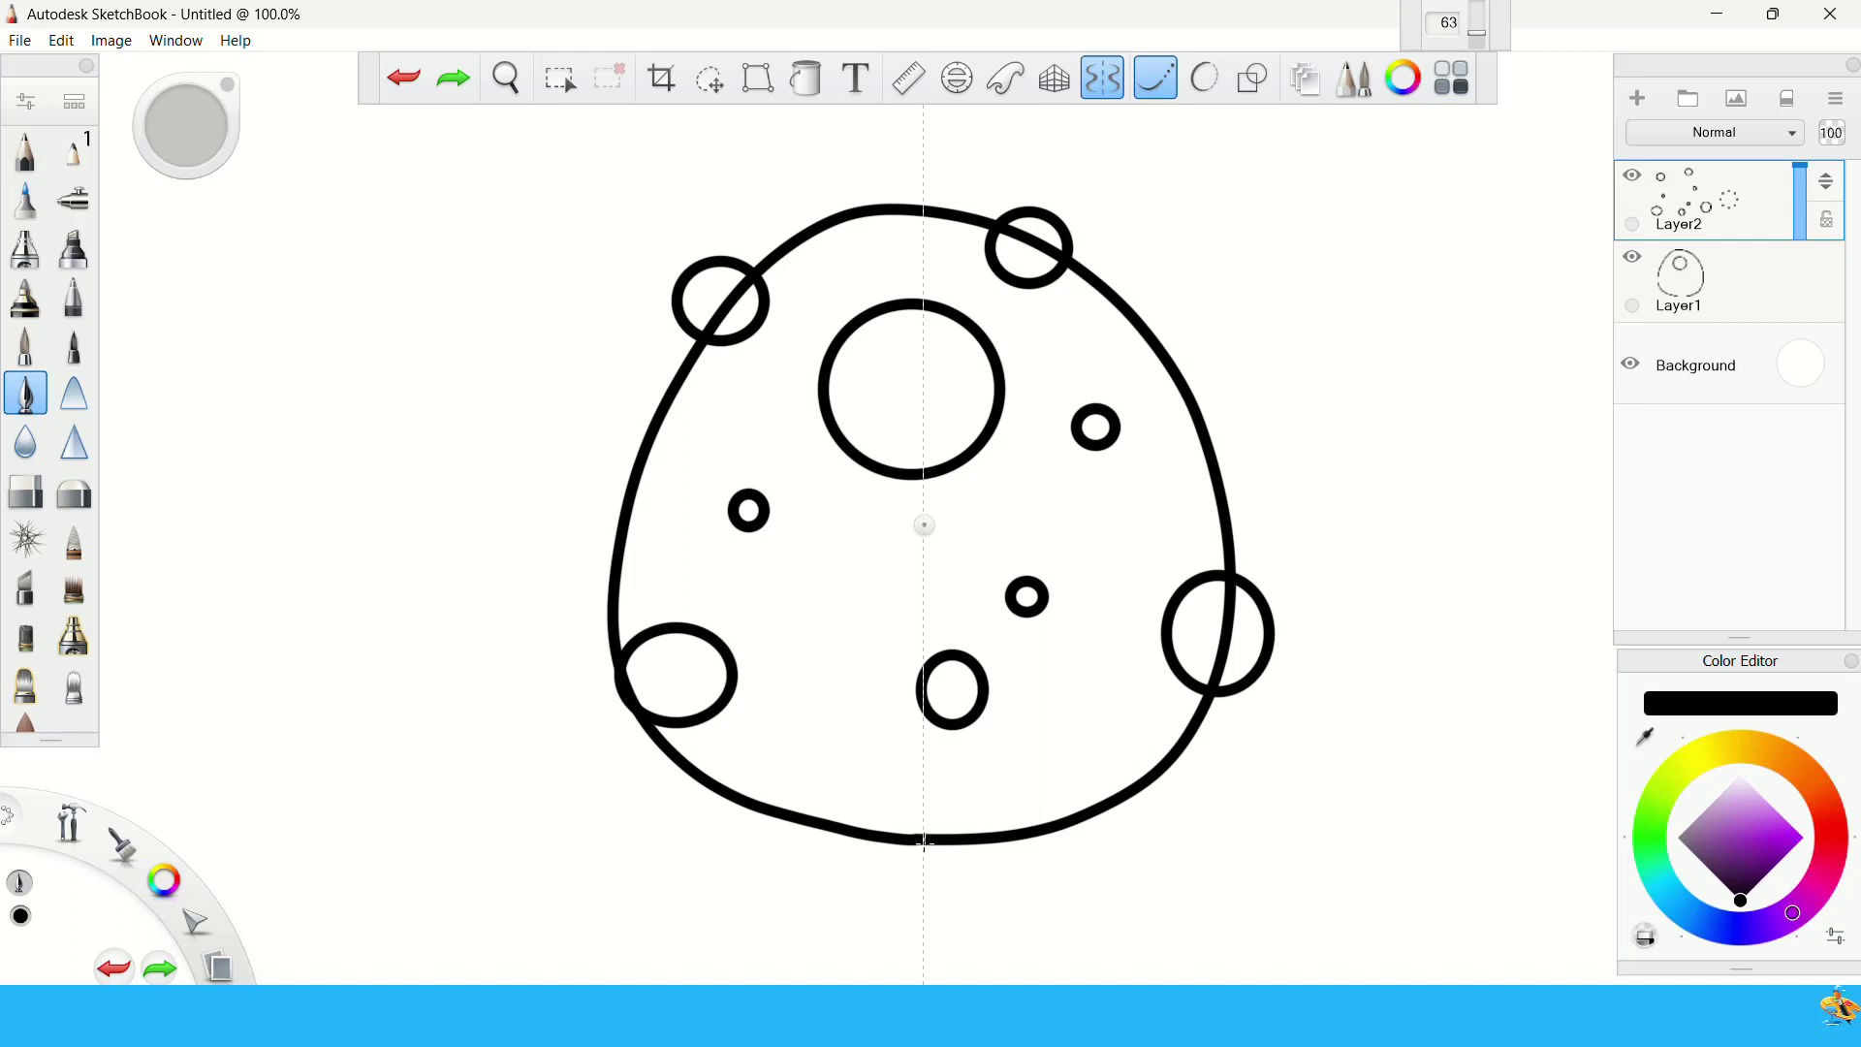
mouse_move(922, 841)
left_mouse_down()
mouse_move(937, 977)
mouse_move(1003, 977)
mouse_move(1117, 924)
mouse_move(1122, 881)
mouse_move(1019, 773)
left_mouse_up()
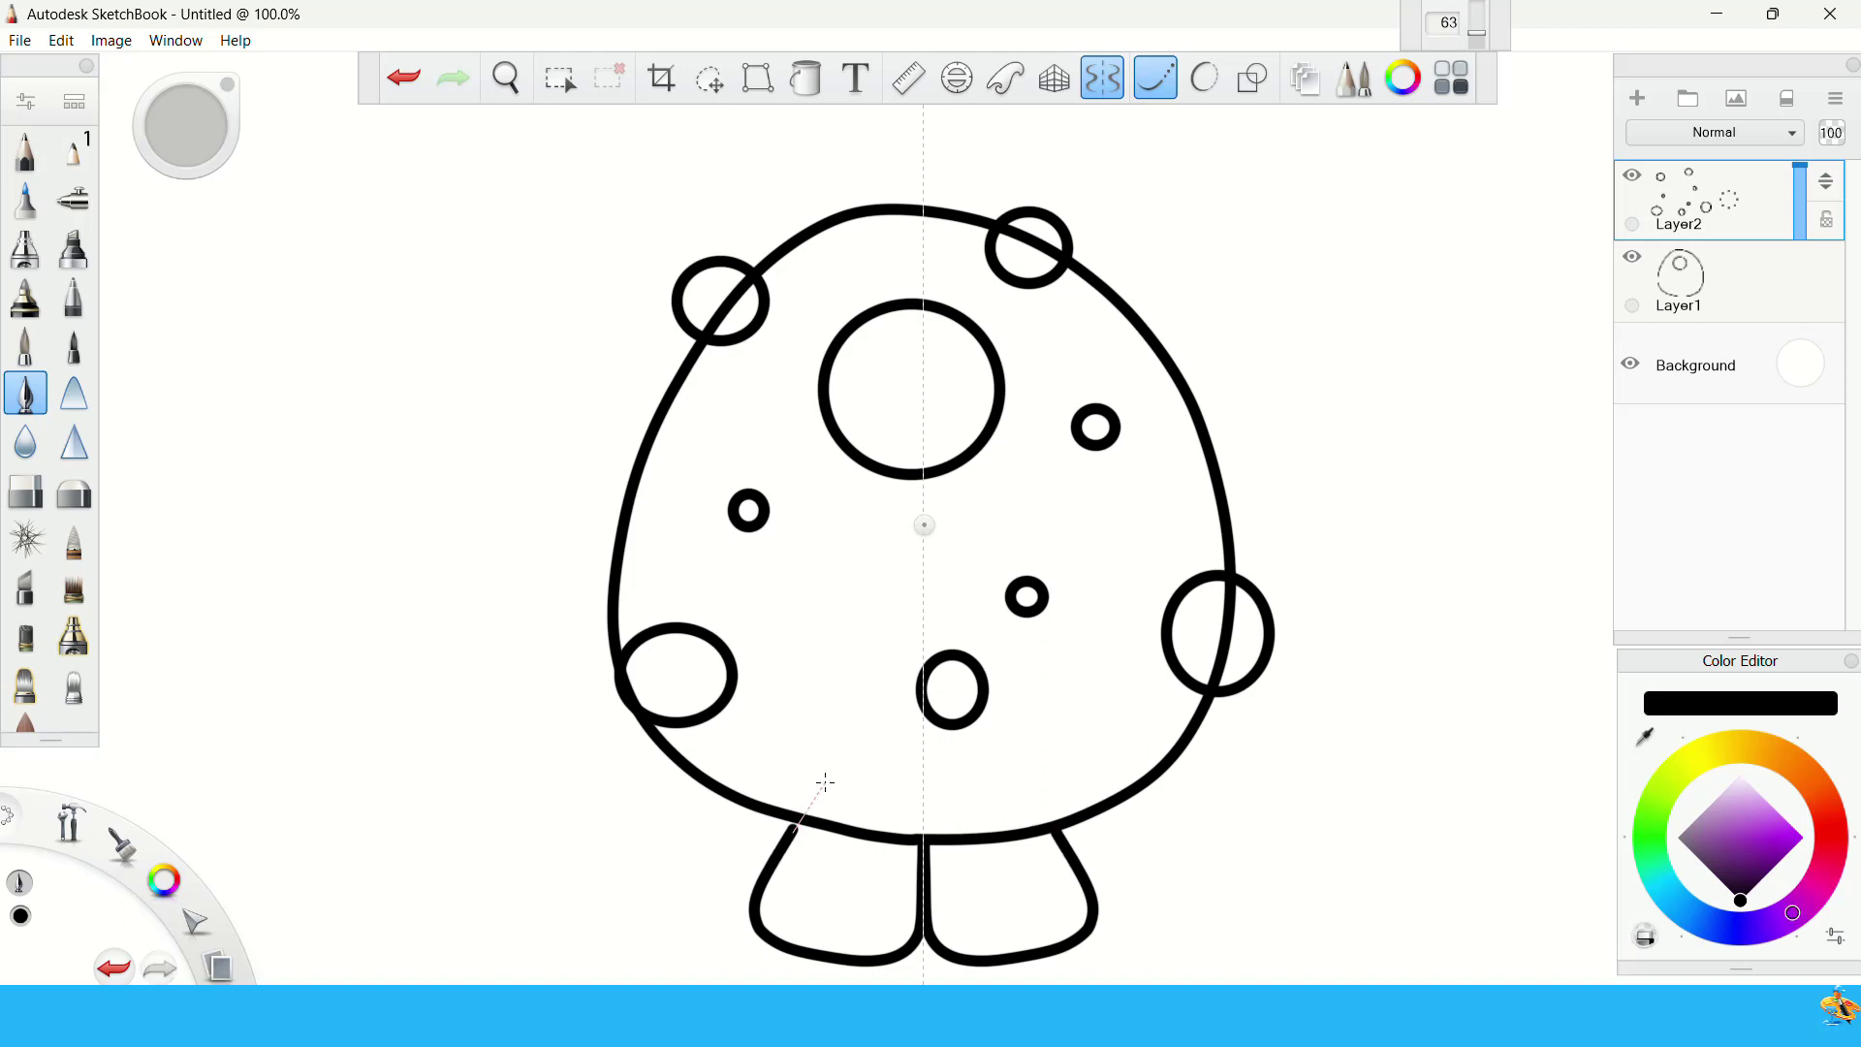
key("ctrl+z")
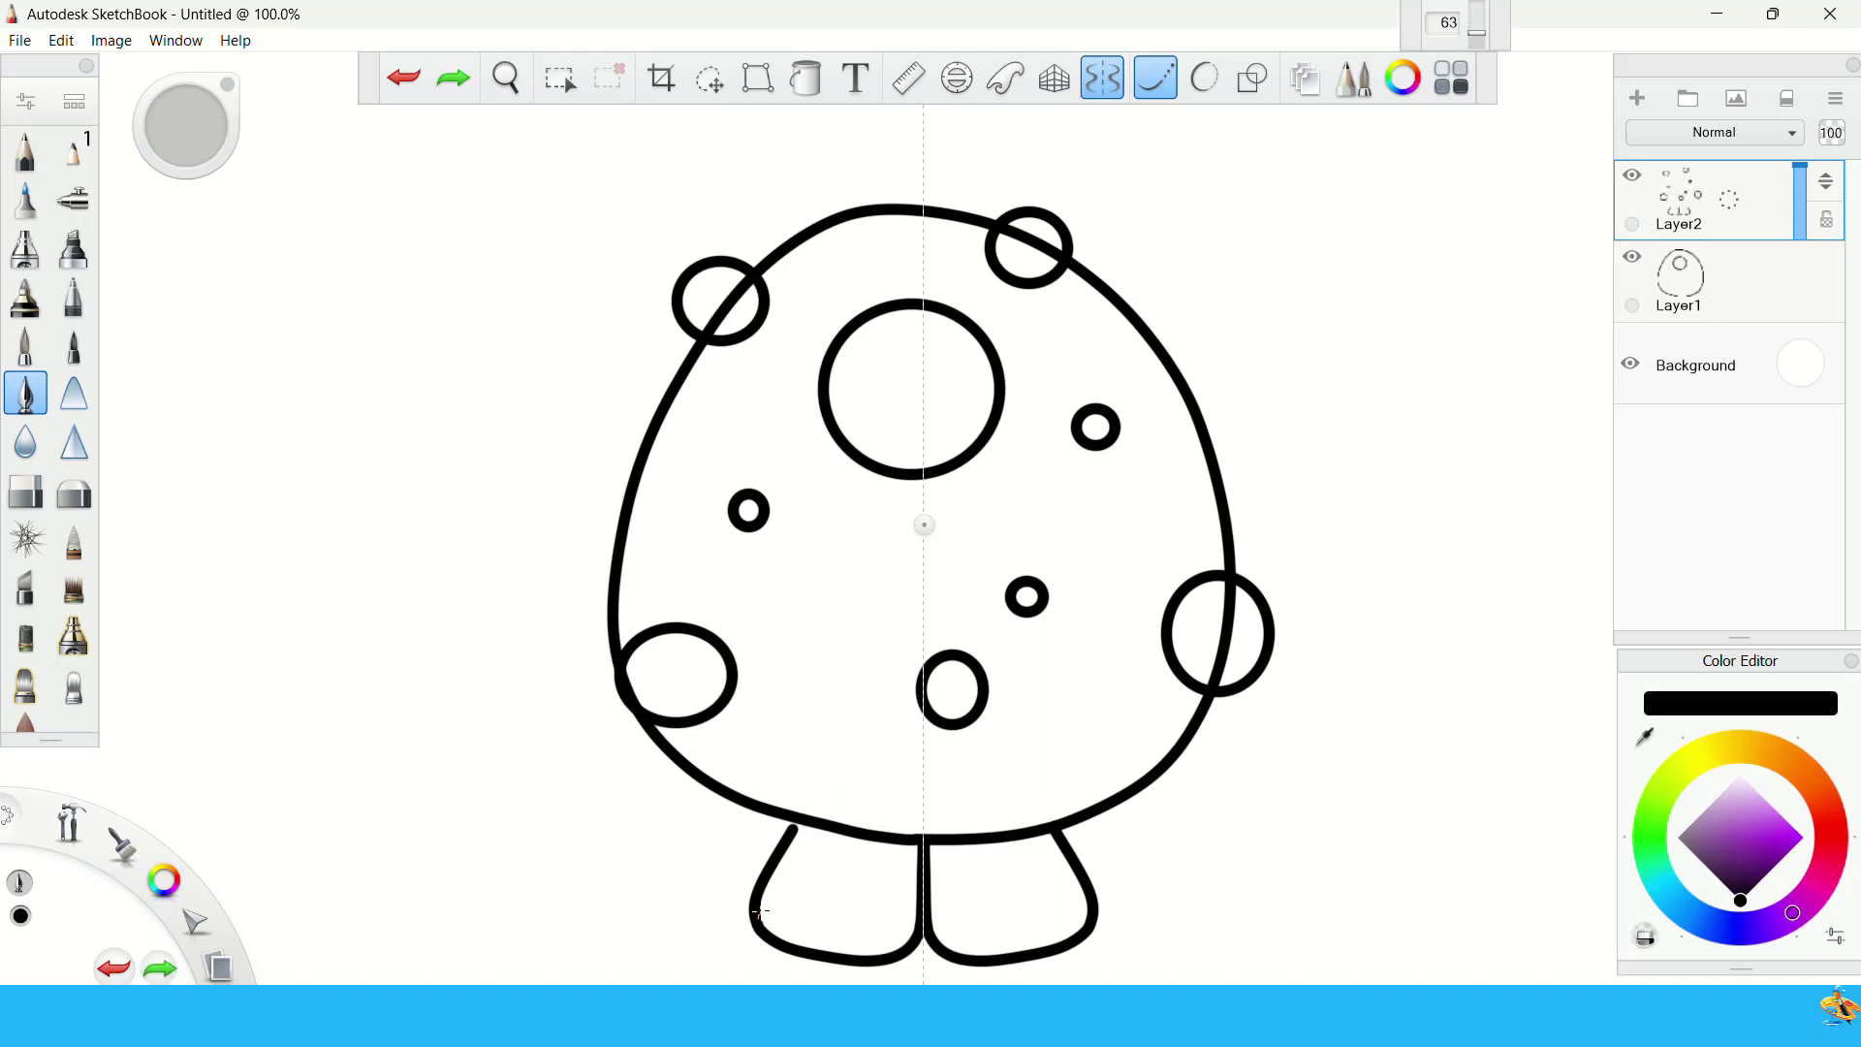
- Add scalloped toenails along the lower edge of both feet, and with symmetry off extend the left foot's outline to the body
mouse_move(761, 909)
left_mouse_down()
mouse_move(789, 872)
mouse_move(818, 881)
mouse_move(823, 929)
mouse_move(775, 982)
mouse_move(814, 897)
mouse_move(853, 899)
mouse_move(861, 932)
mouse_move(830, 993)
mouse_move(865, 916)
mouse_move(851, 896)
mouse_move(894, 932)
mouse_move(869, 981)
mouse_move(899, 884)
mouse_move(955, 931)
mouse_move(928, 980)
left_mouse_up()
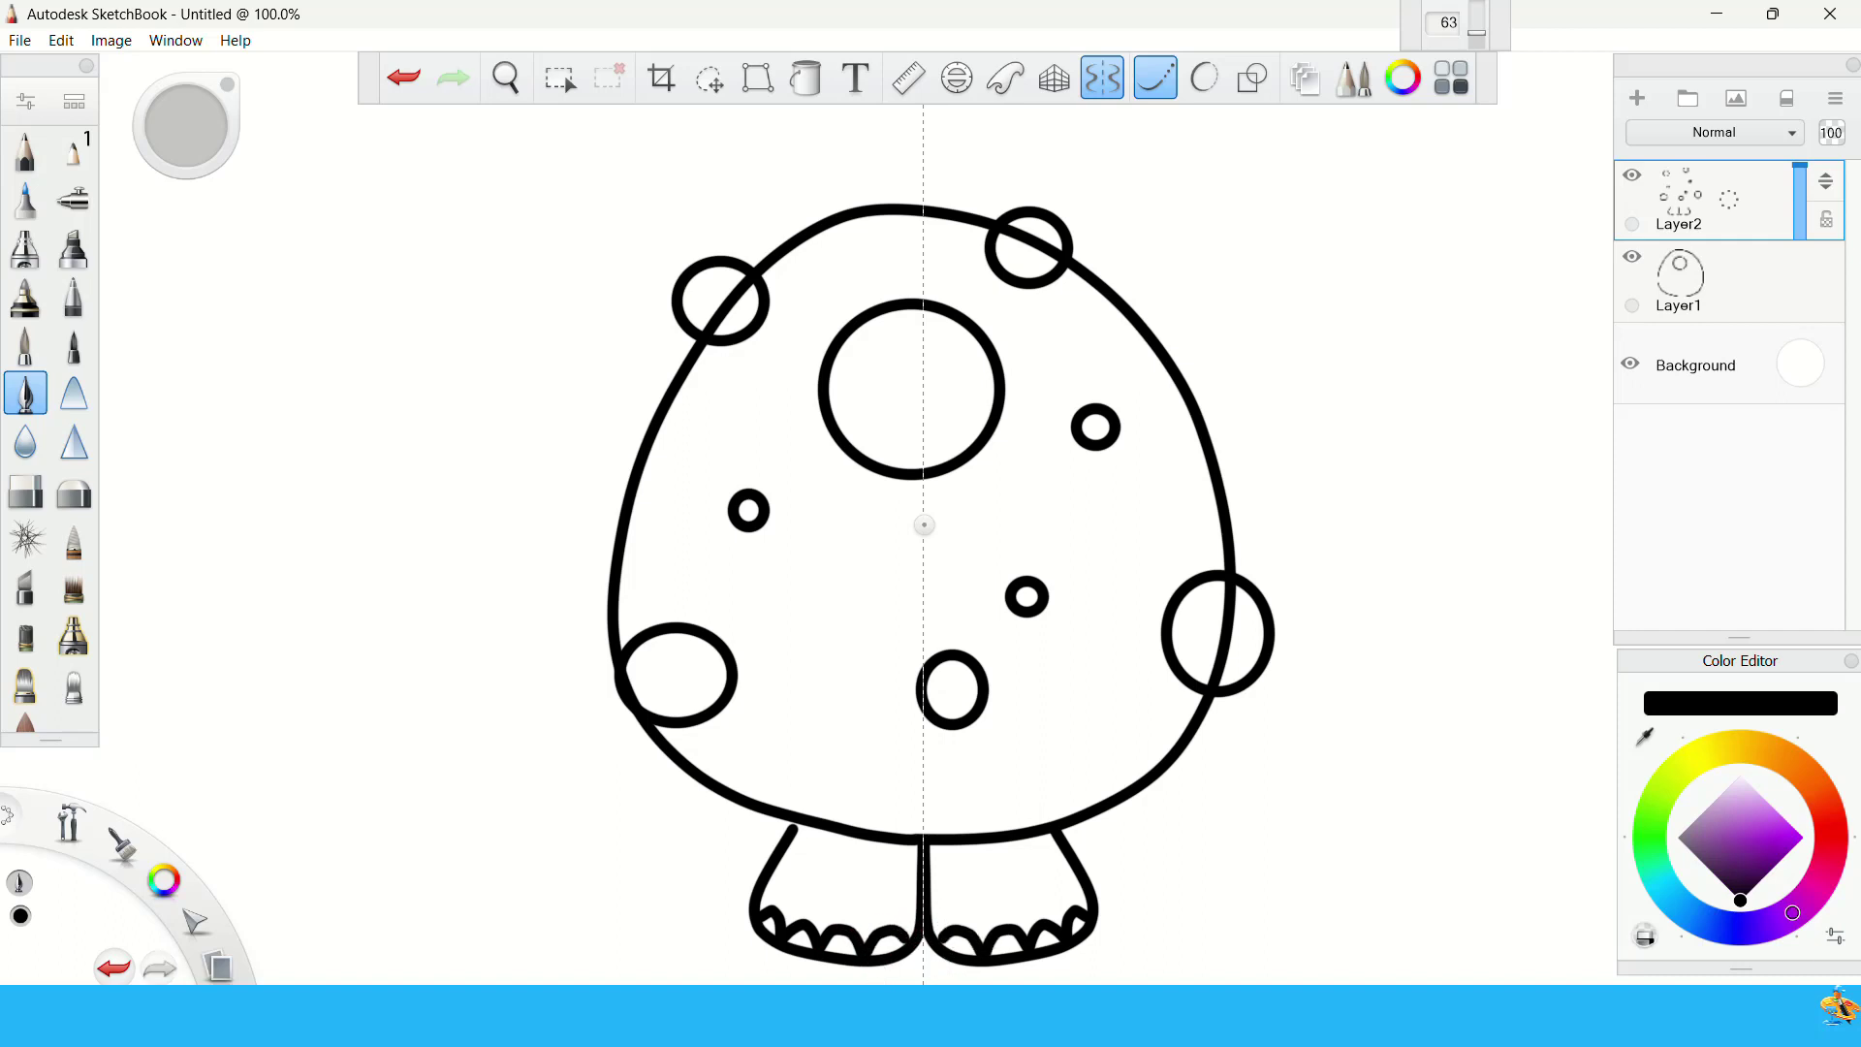
left_click(1095, 92)
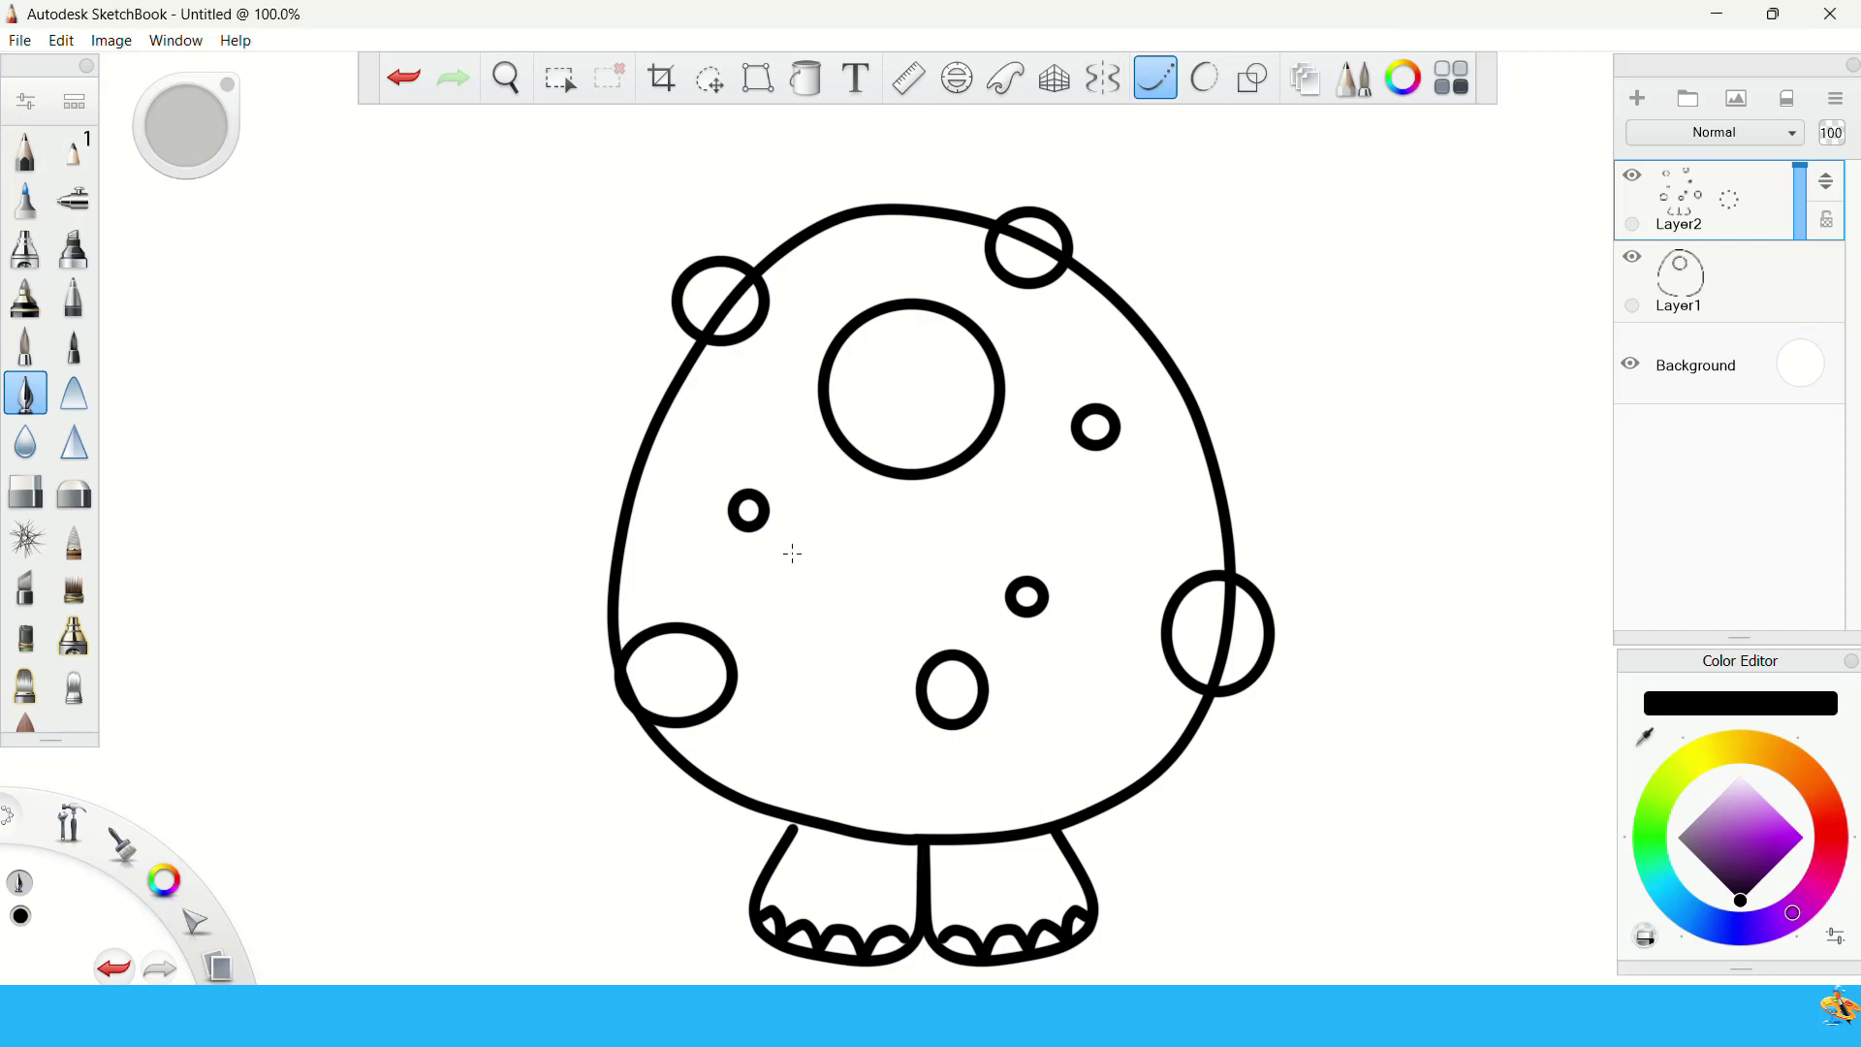
left_click_drag(790, 836, 765, 855)
- Draw a wide downturned mouth with short end strokes below the eye and a small circular pupil inside the eye's lower right
mouse_move(734, 586)
left_mouse_down()
mouse_move(815, 552)
mouse_move(984, 535)
mouse_move(1105, 572)
mouse_move(1160, 622)
mouse_move(1070, 620)
left_mouse_up()
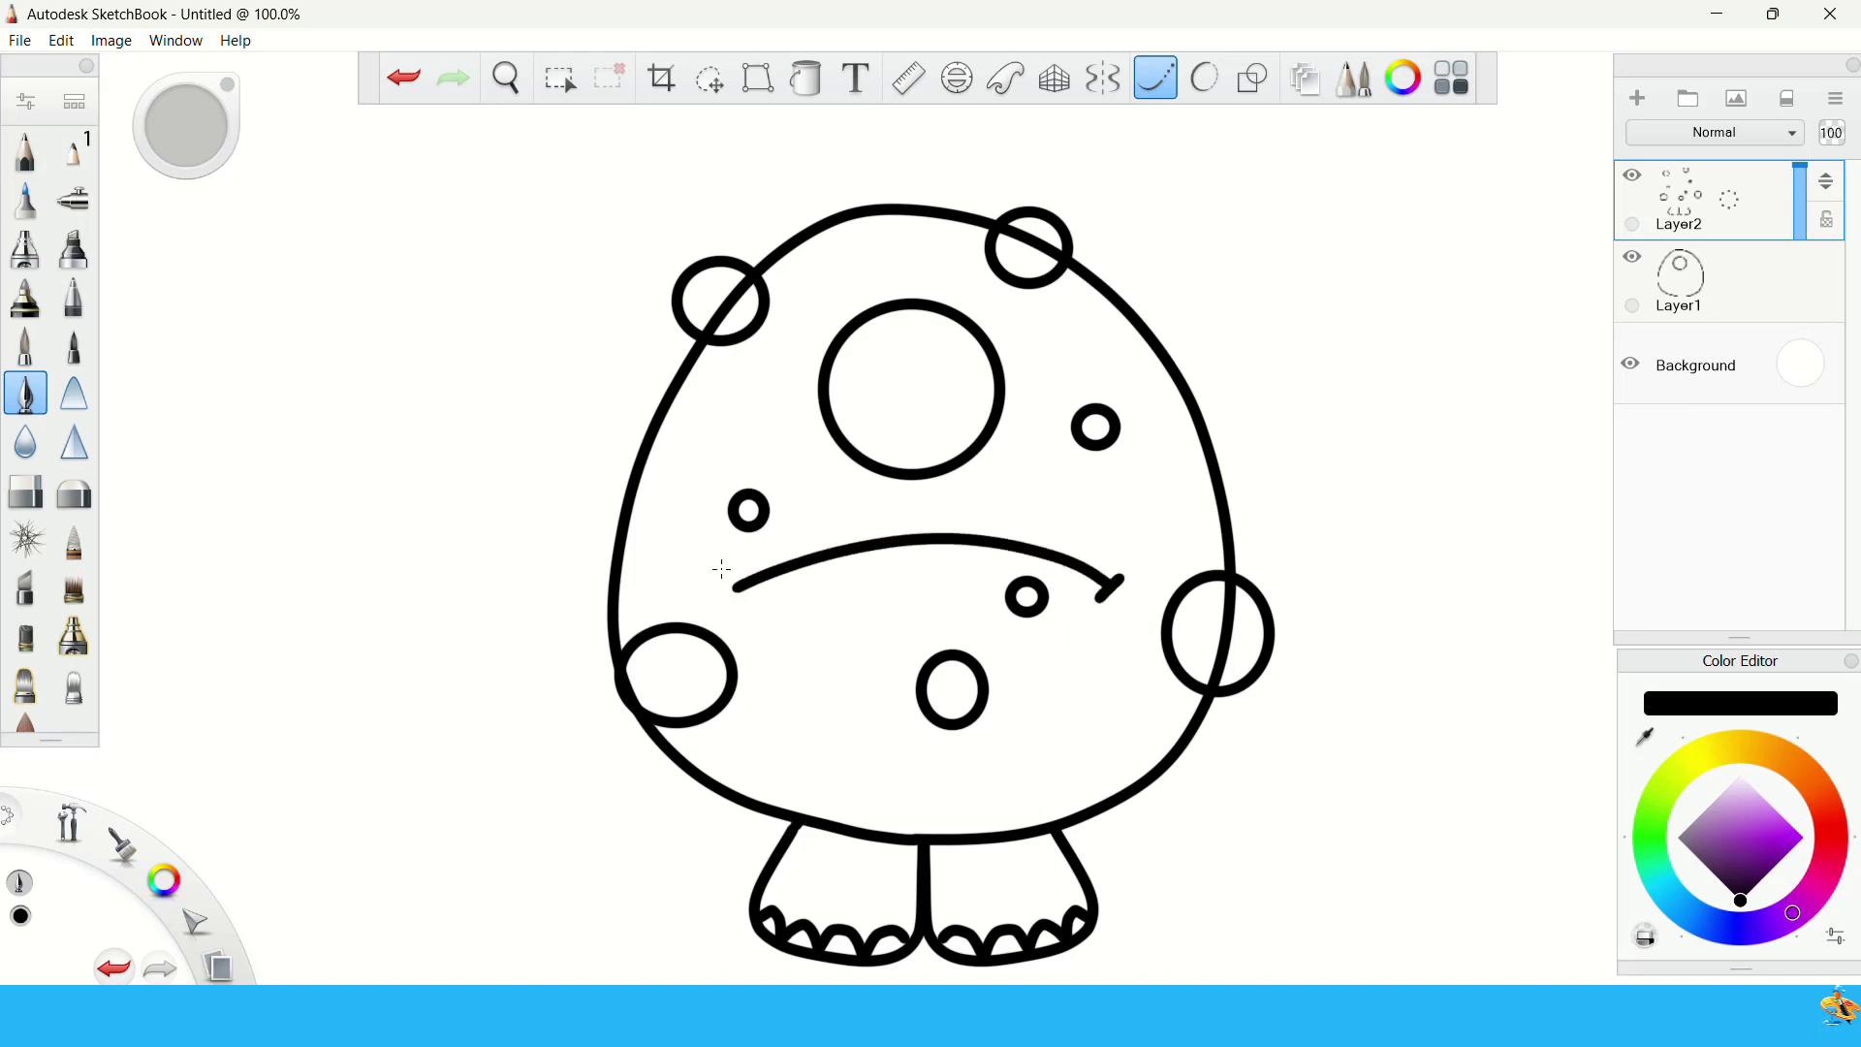
left_click_drag(740, 587, 790, 645)
key("o")
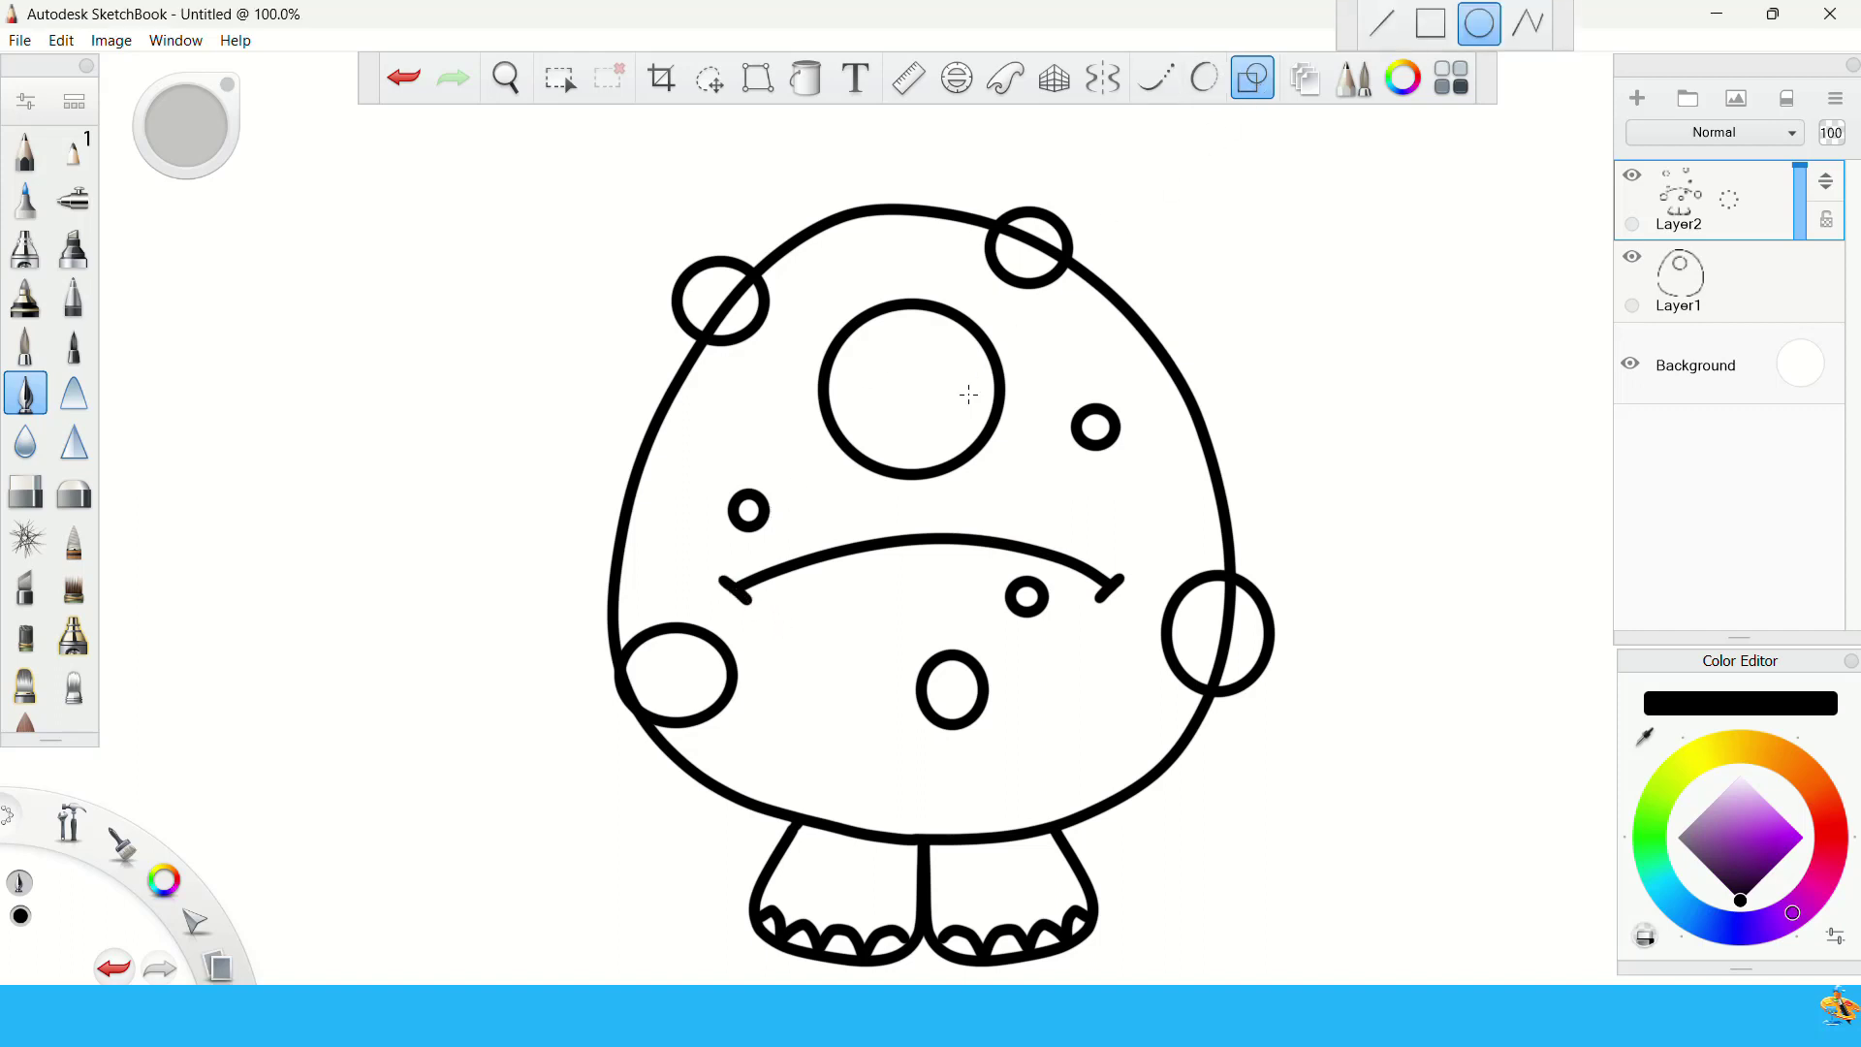
left_click_drag(937, 432, 960, 426)
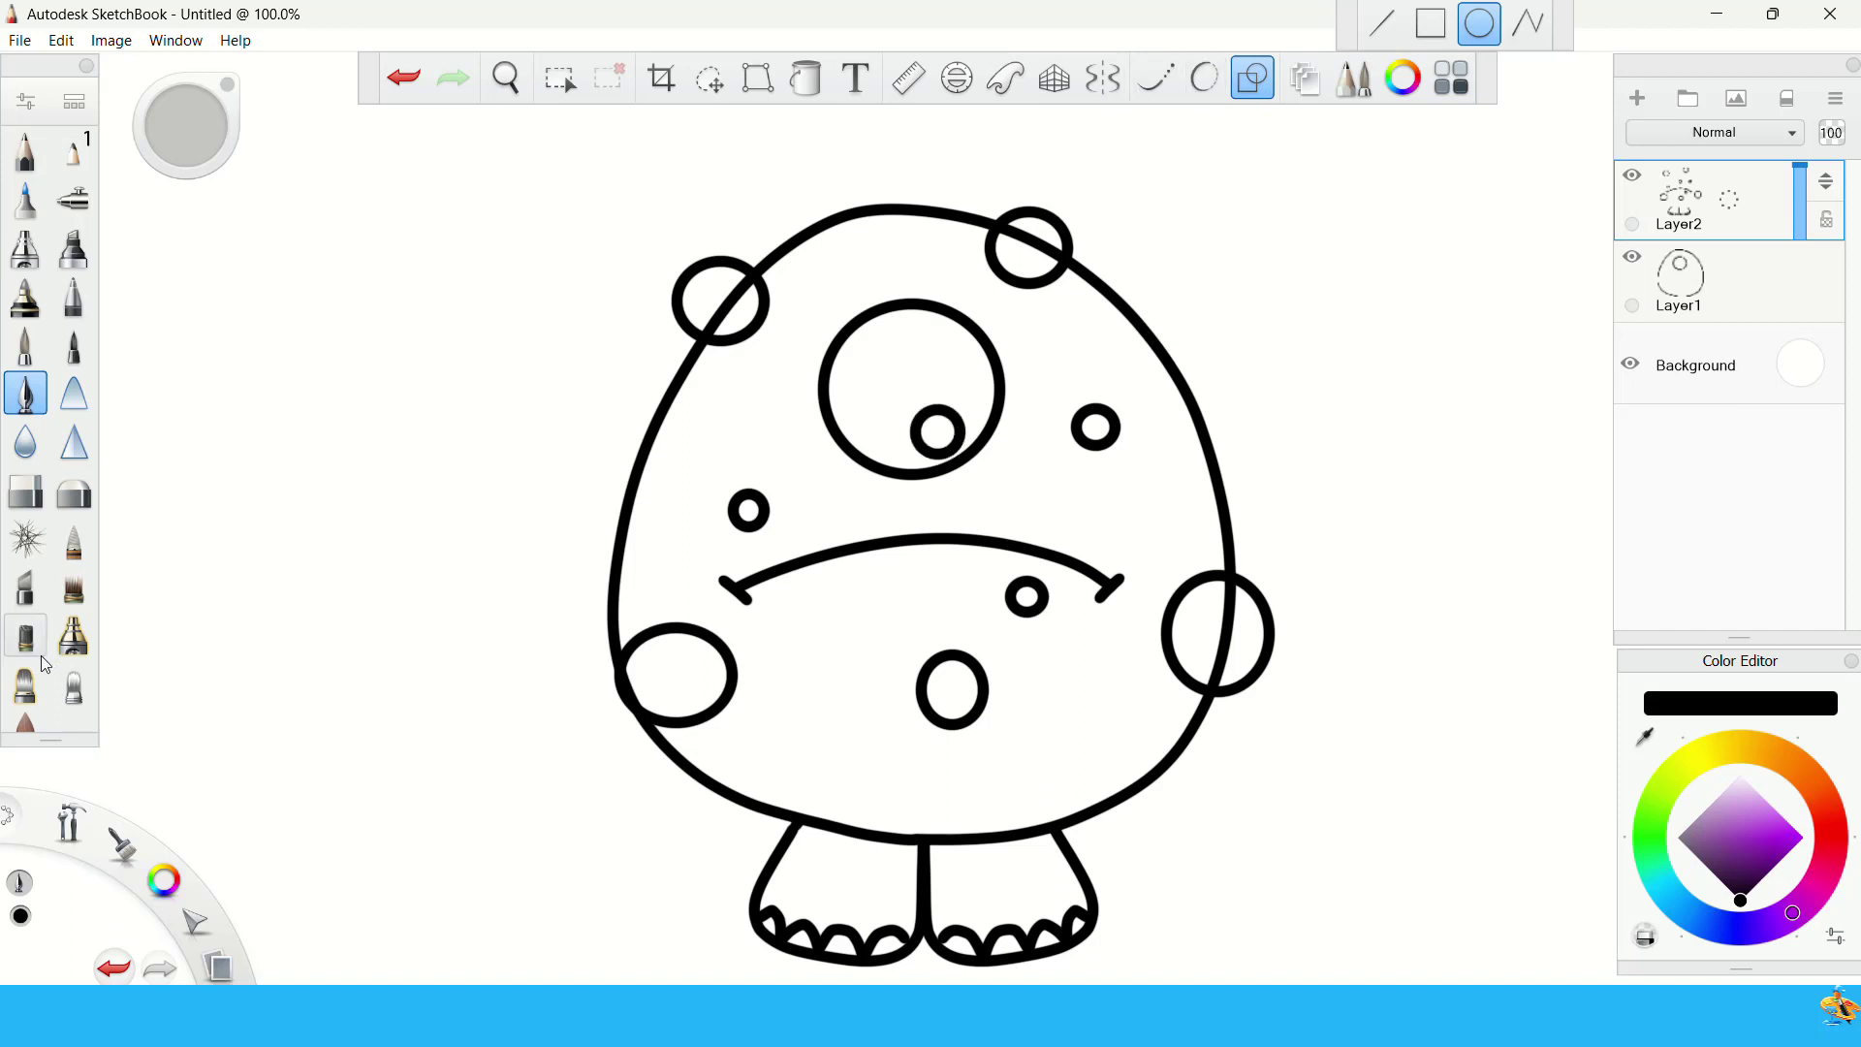
- Erase the parts of the edge spots that stick out beyond the body outline
left_click(25, 492)
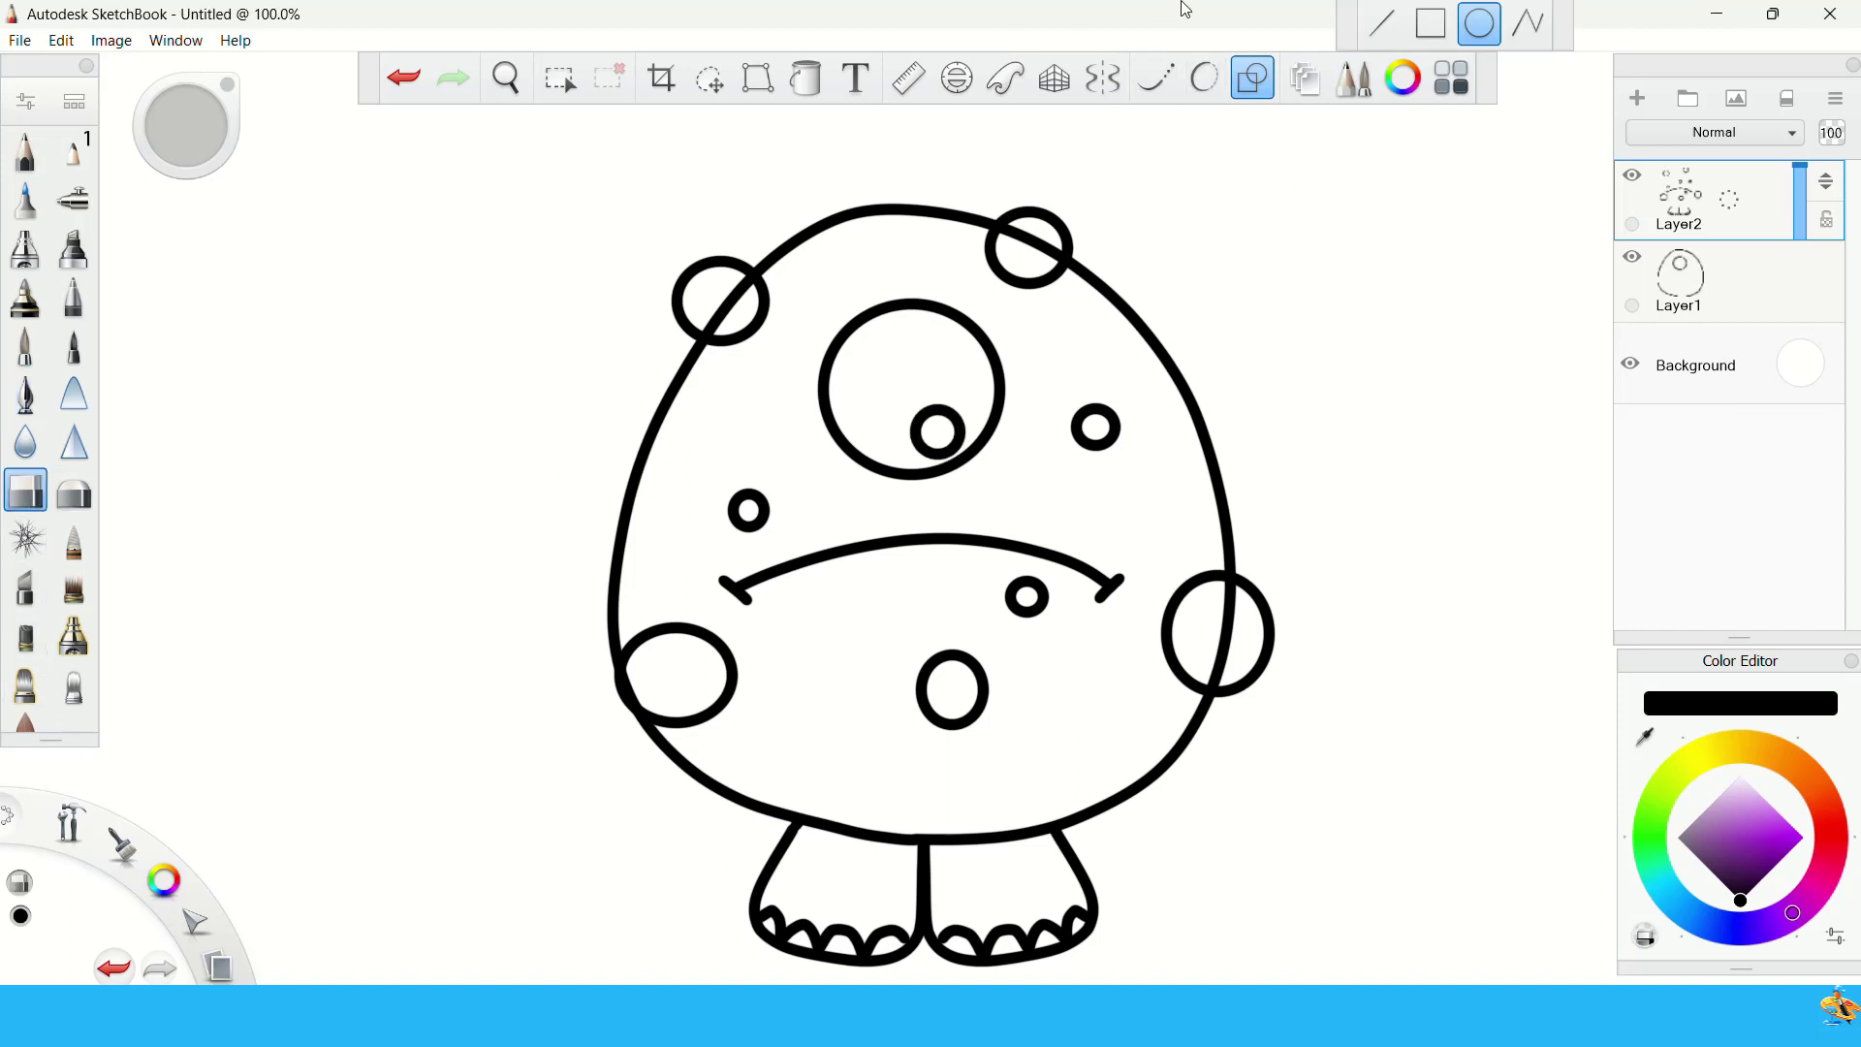
left_click(1252, 78)
mouse_move(1059, 223)
left_mouse_down()
mouse_move(1004, 214)
mouse_move(1076, 244)
left_mouse_up()
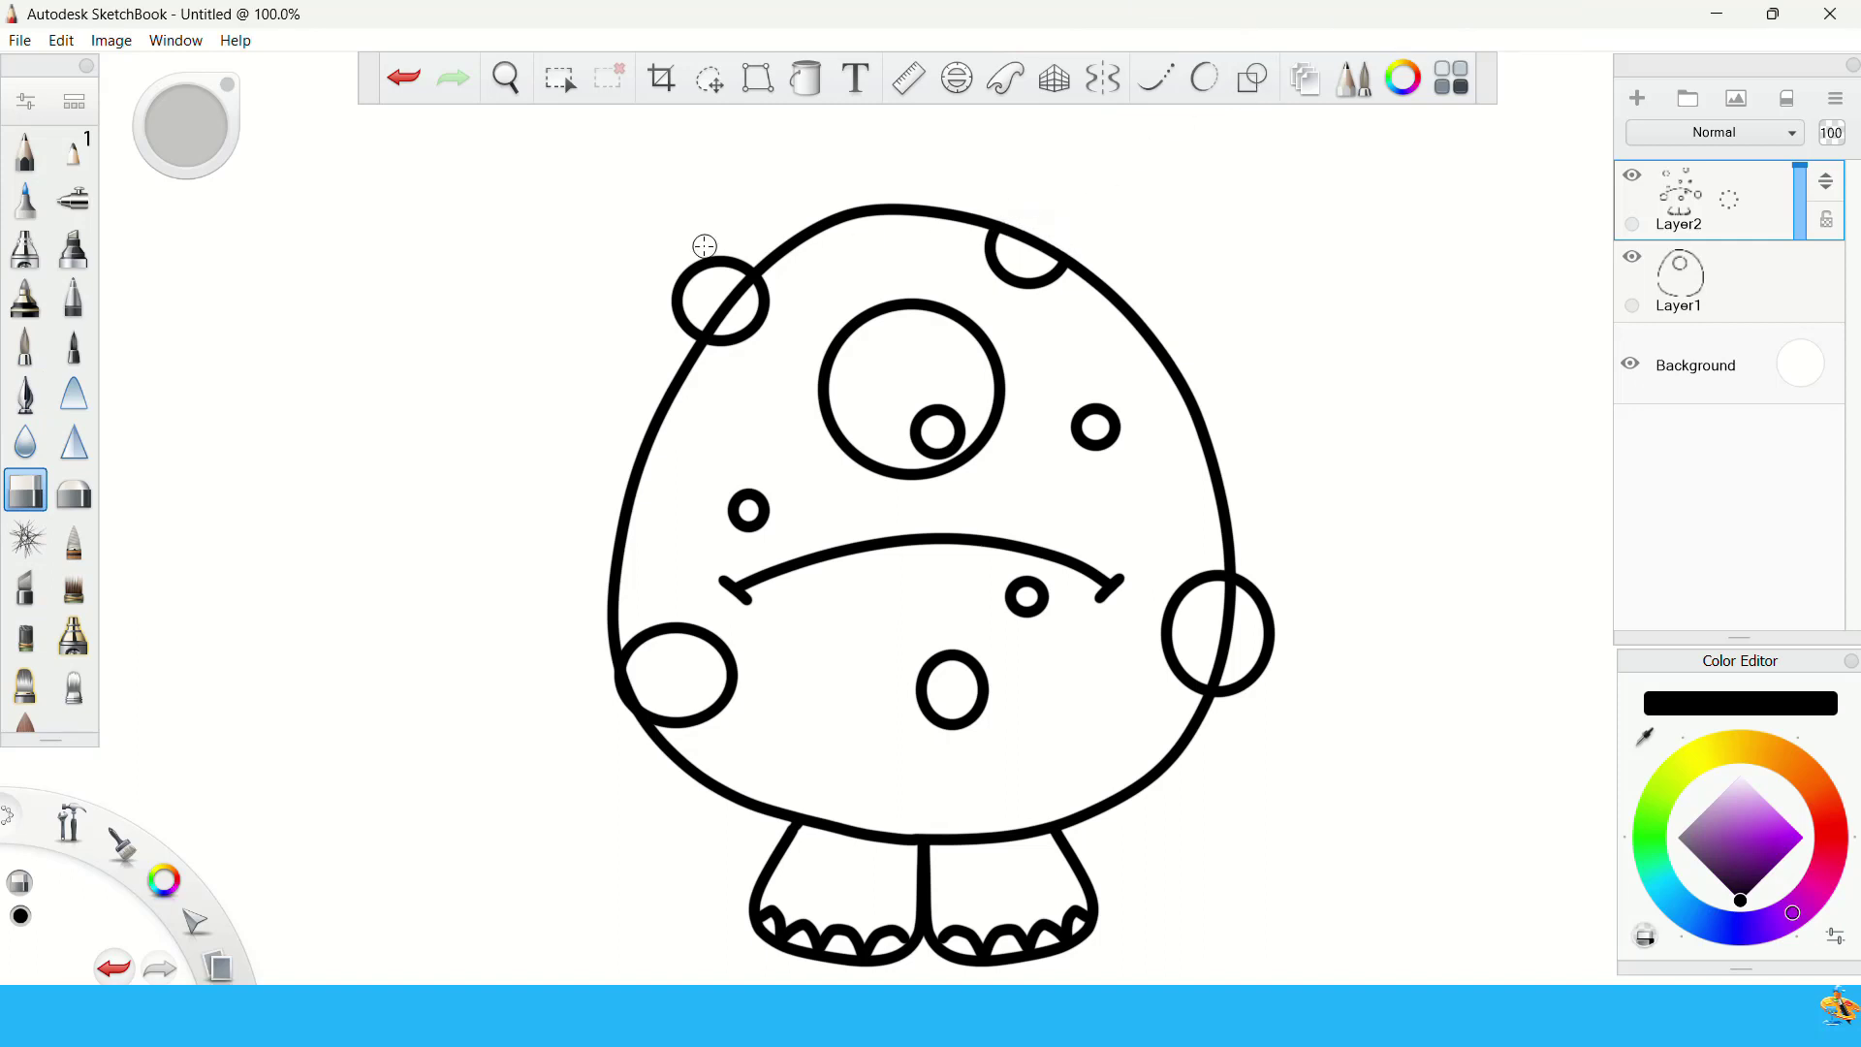
mouse_move(706, 244)
left_mouse_down()
mouse_move(745, 269)
mouse_move(695, 265)
mouse_move(705, 331)
left_mouse_up()
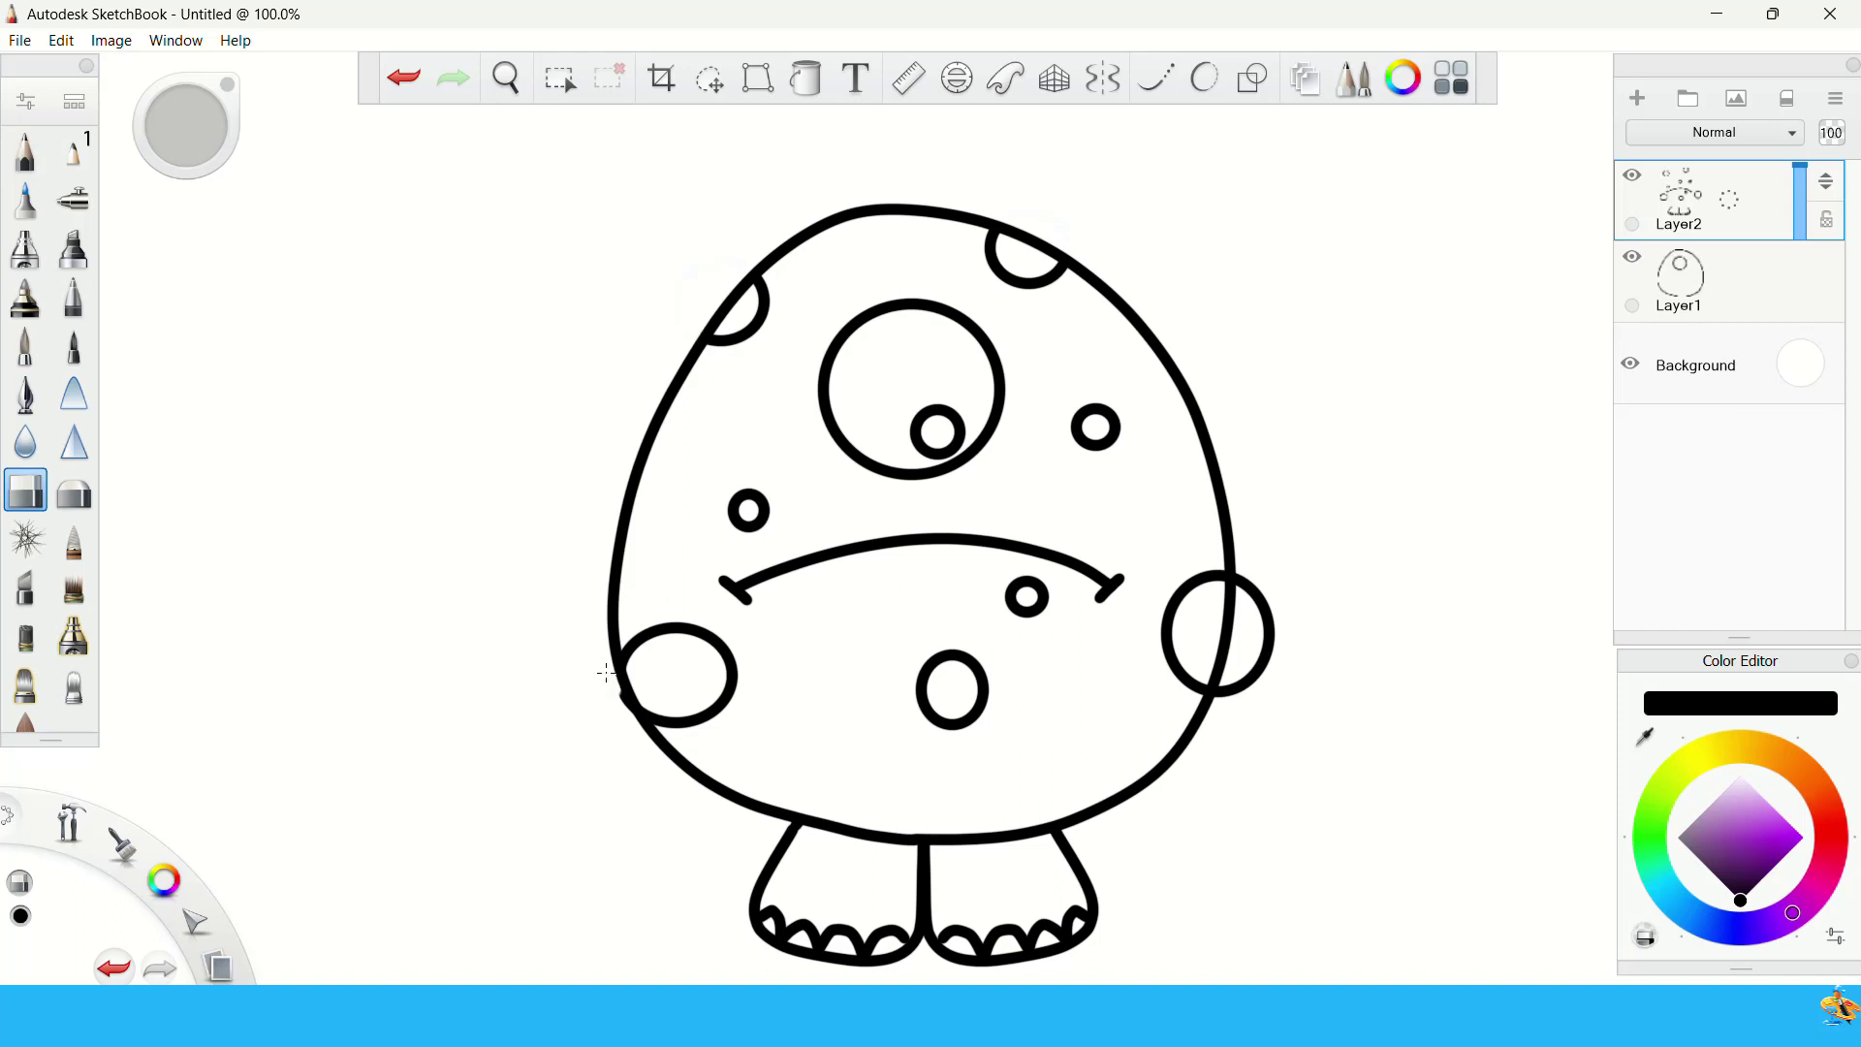
mouse_move(1249, 559)
left_mouse_down()
mouse_move(1259, 637)
mouse_move(1241, 689)
mouse_move(1282, 604)
mouse_move(1224, 698)
left_mouse_up()
- Set the colour to bright sky blue, try a solid flood fill of the body on Layer2, and undo that fill
left_click(25, 392)
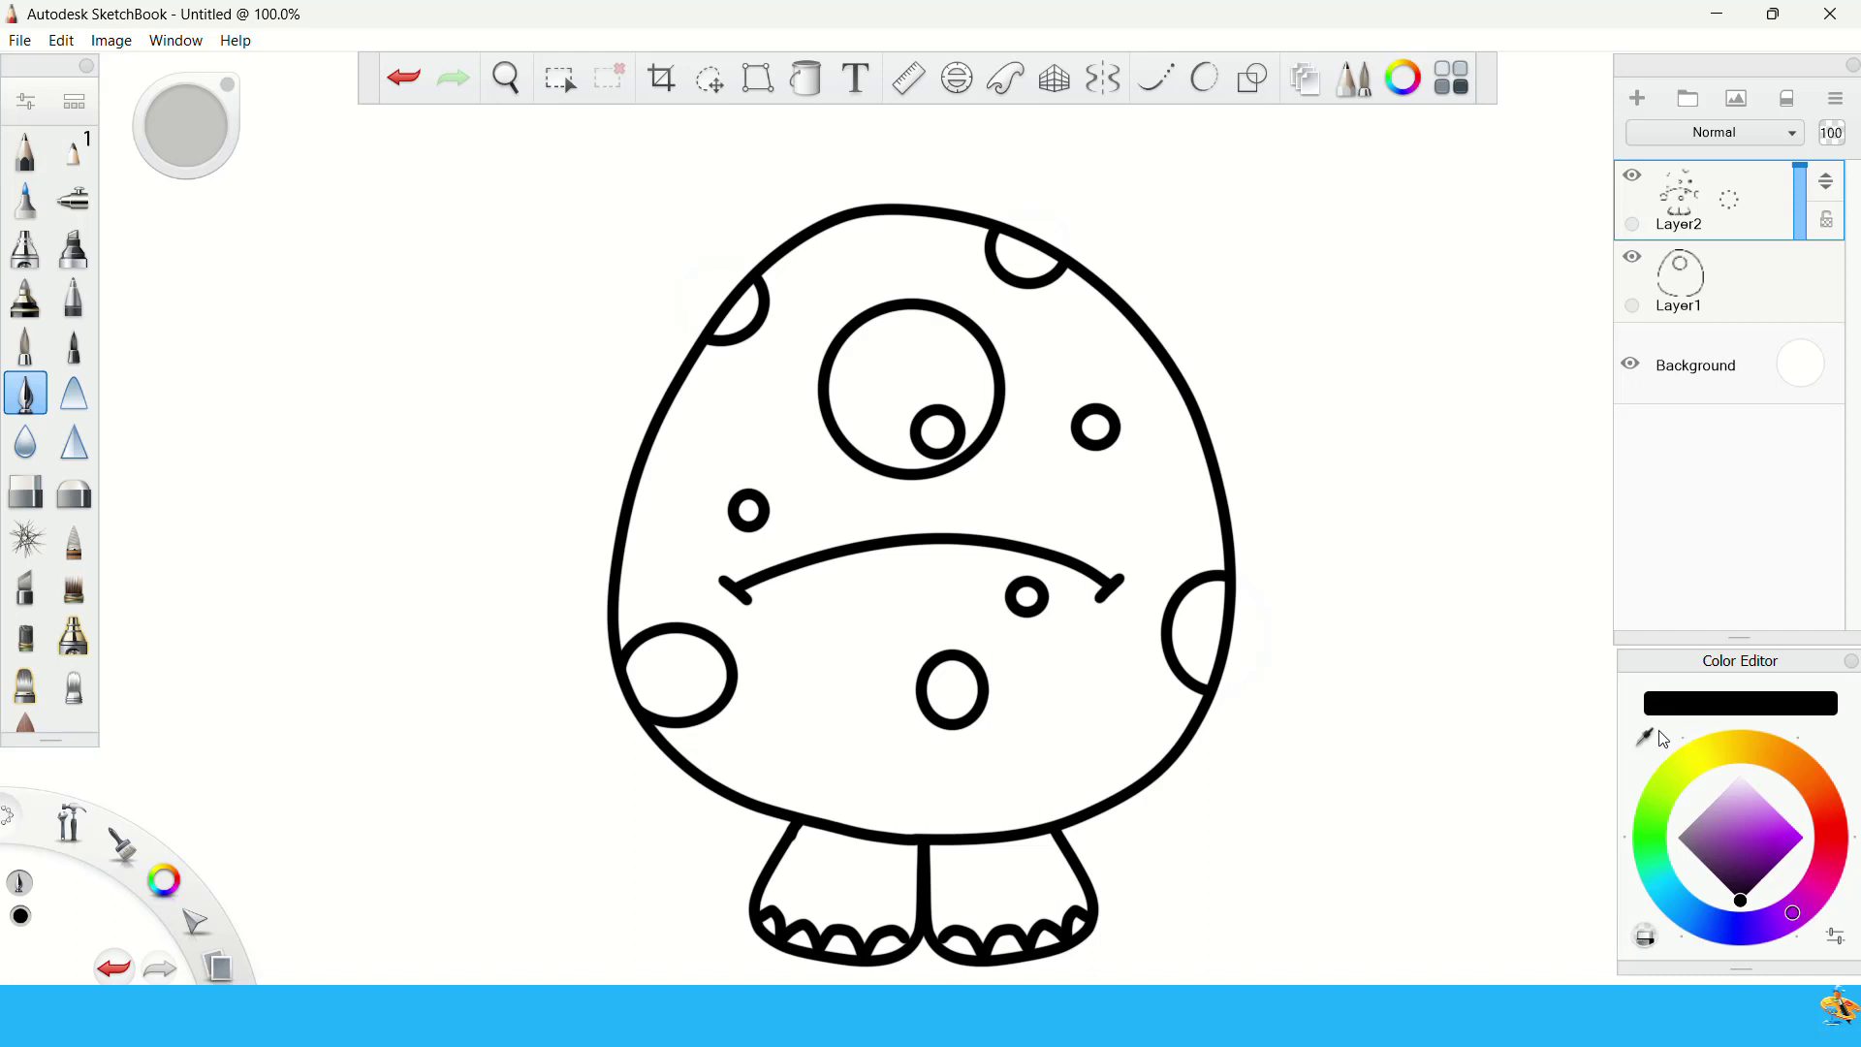
left_click(1679, 901)
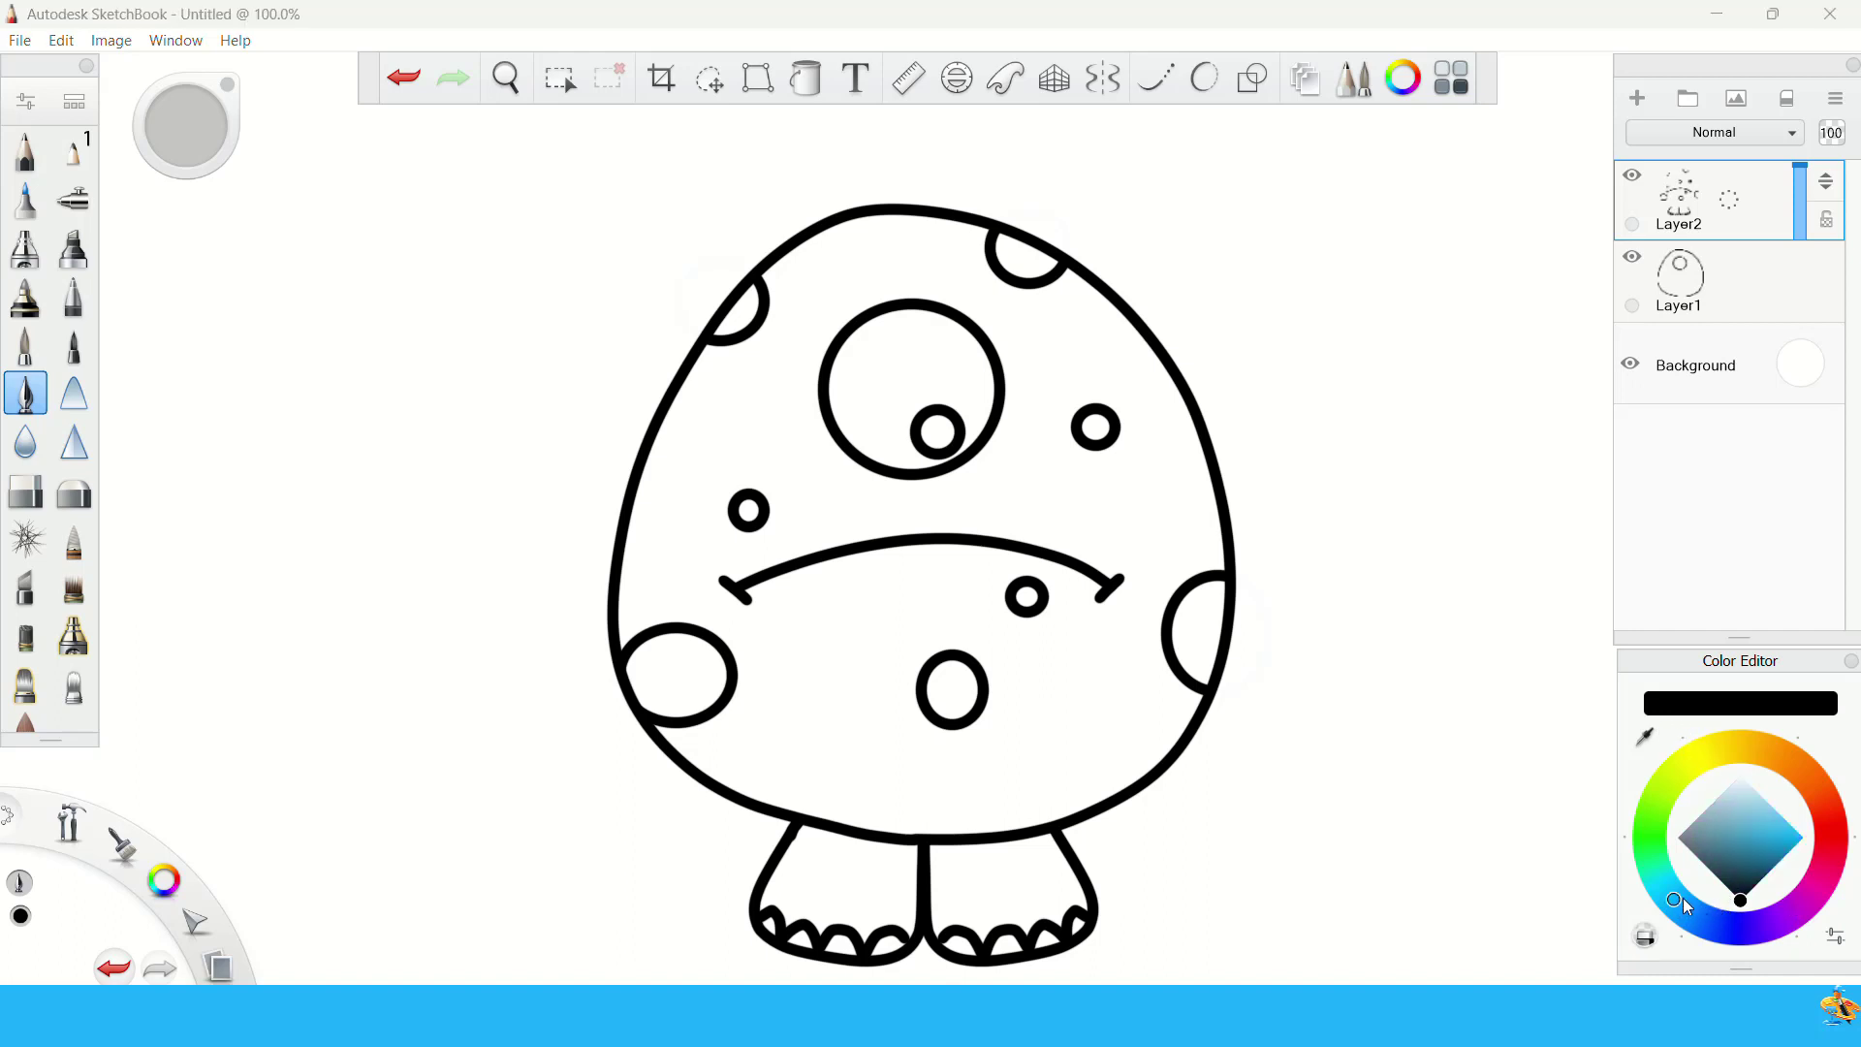
left_click_drag(1740, 897, 1788, 830)
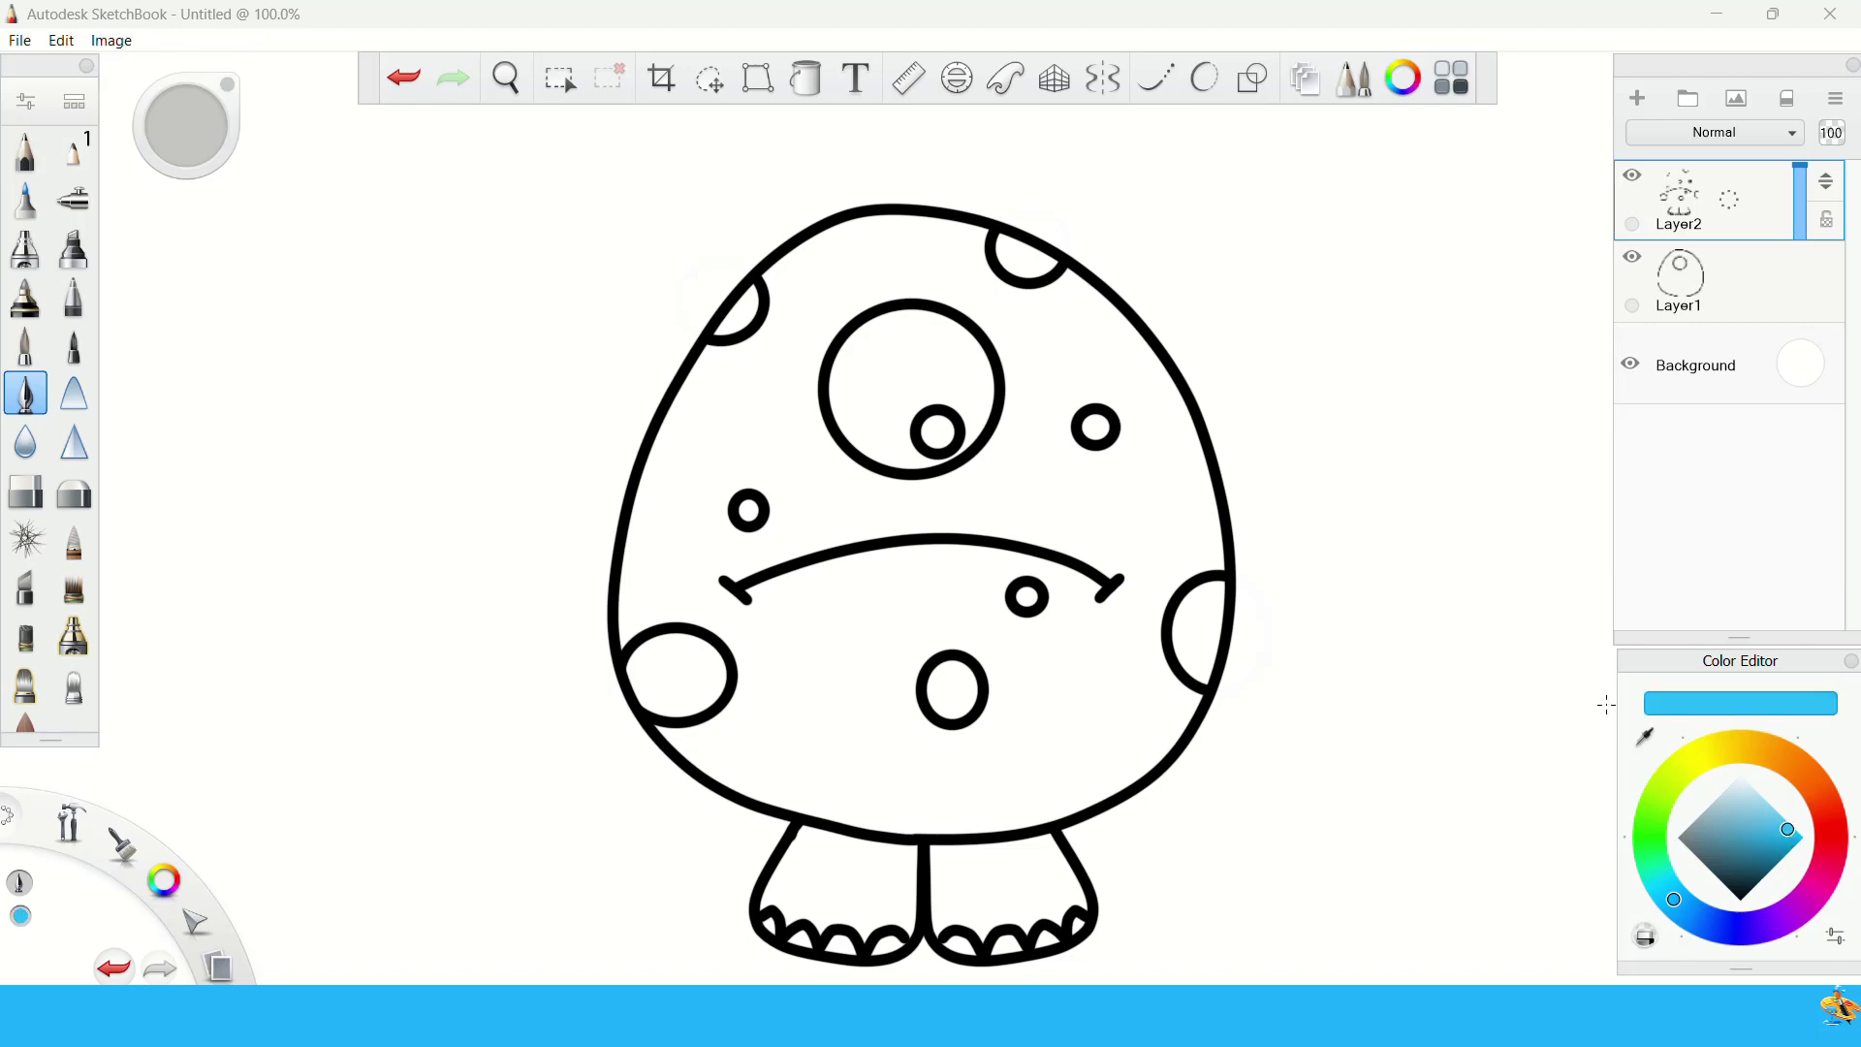
left_click(806, 78)
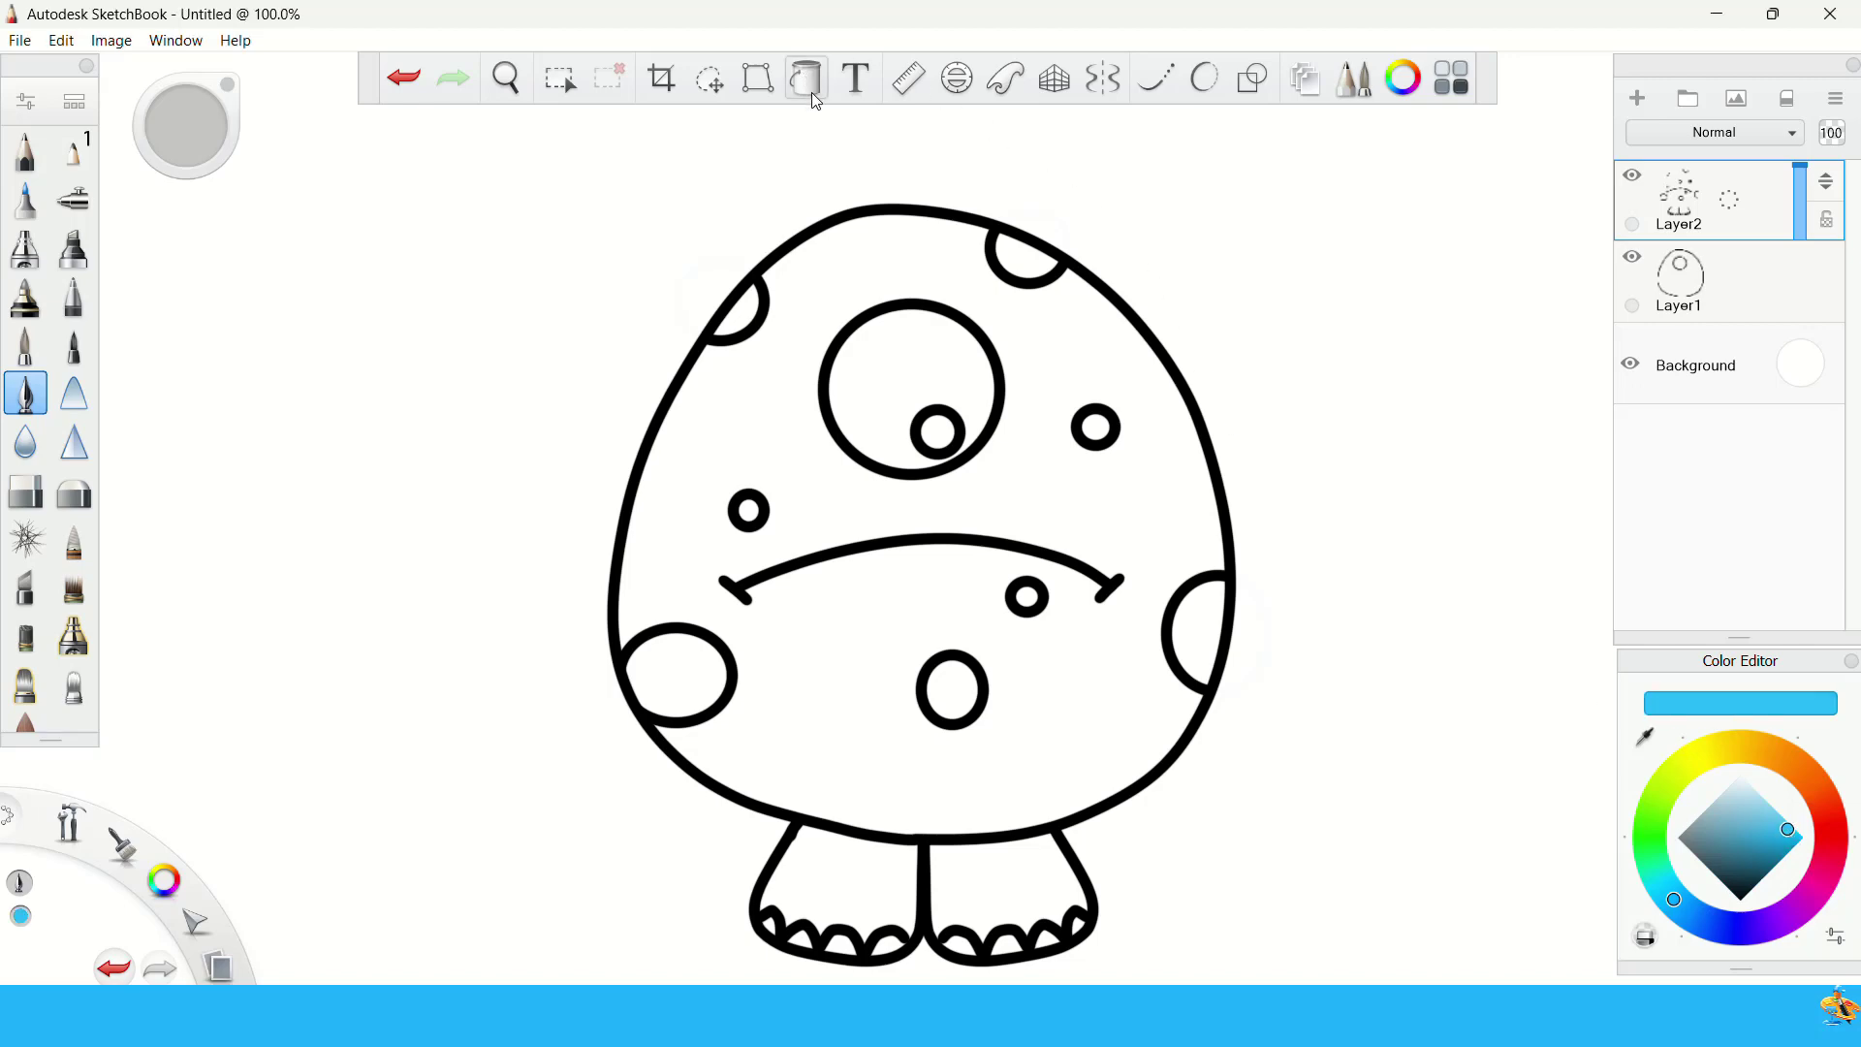
left_click(1087, 386)
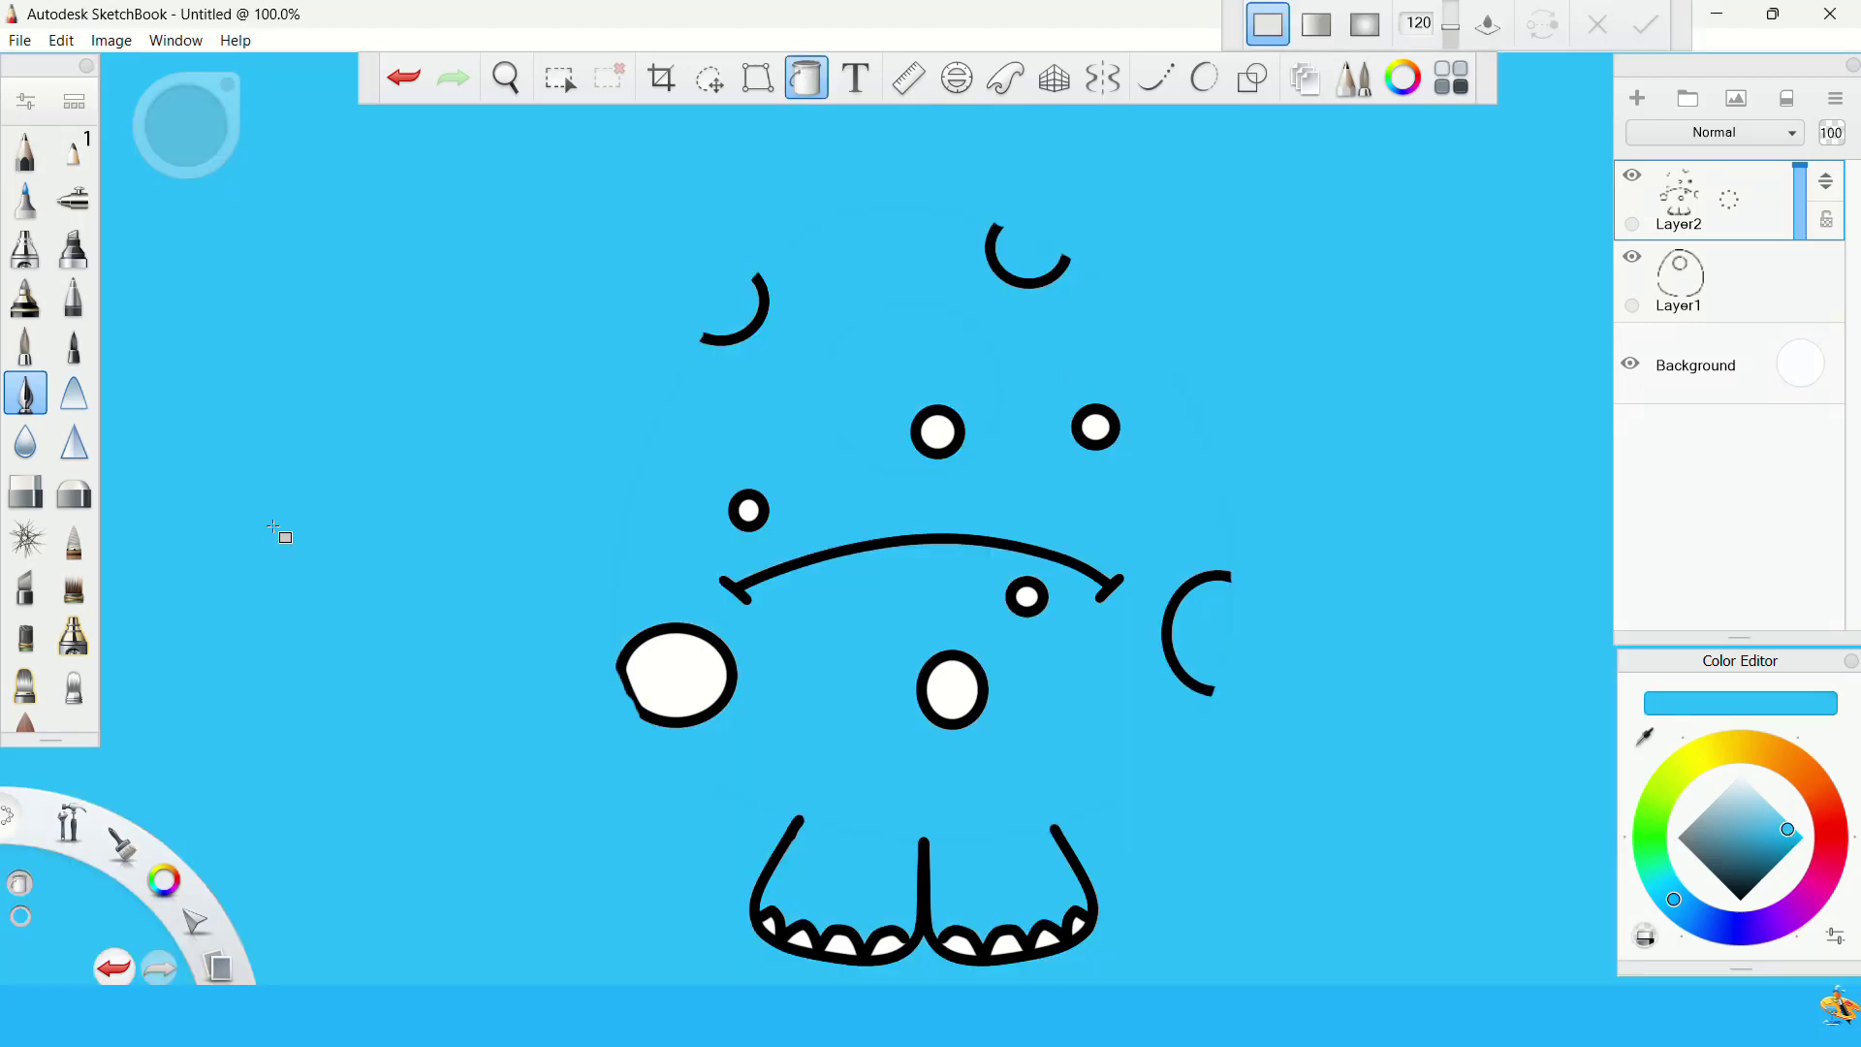
key("ctrl+z")
- Merge Layer1 and Layer2 and flood-fill the body and both feet with bright sky blue
left_click(1744, 290, "shift")
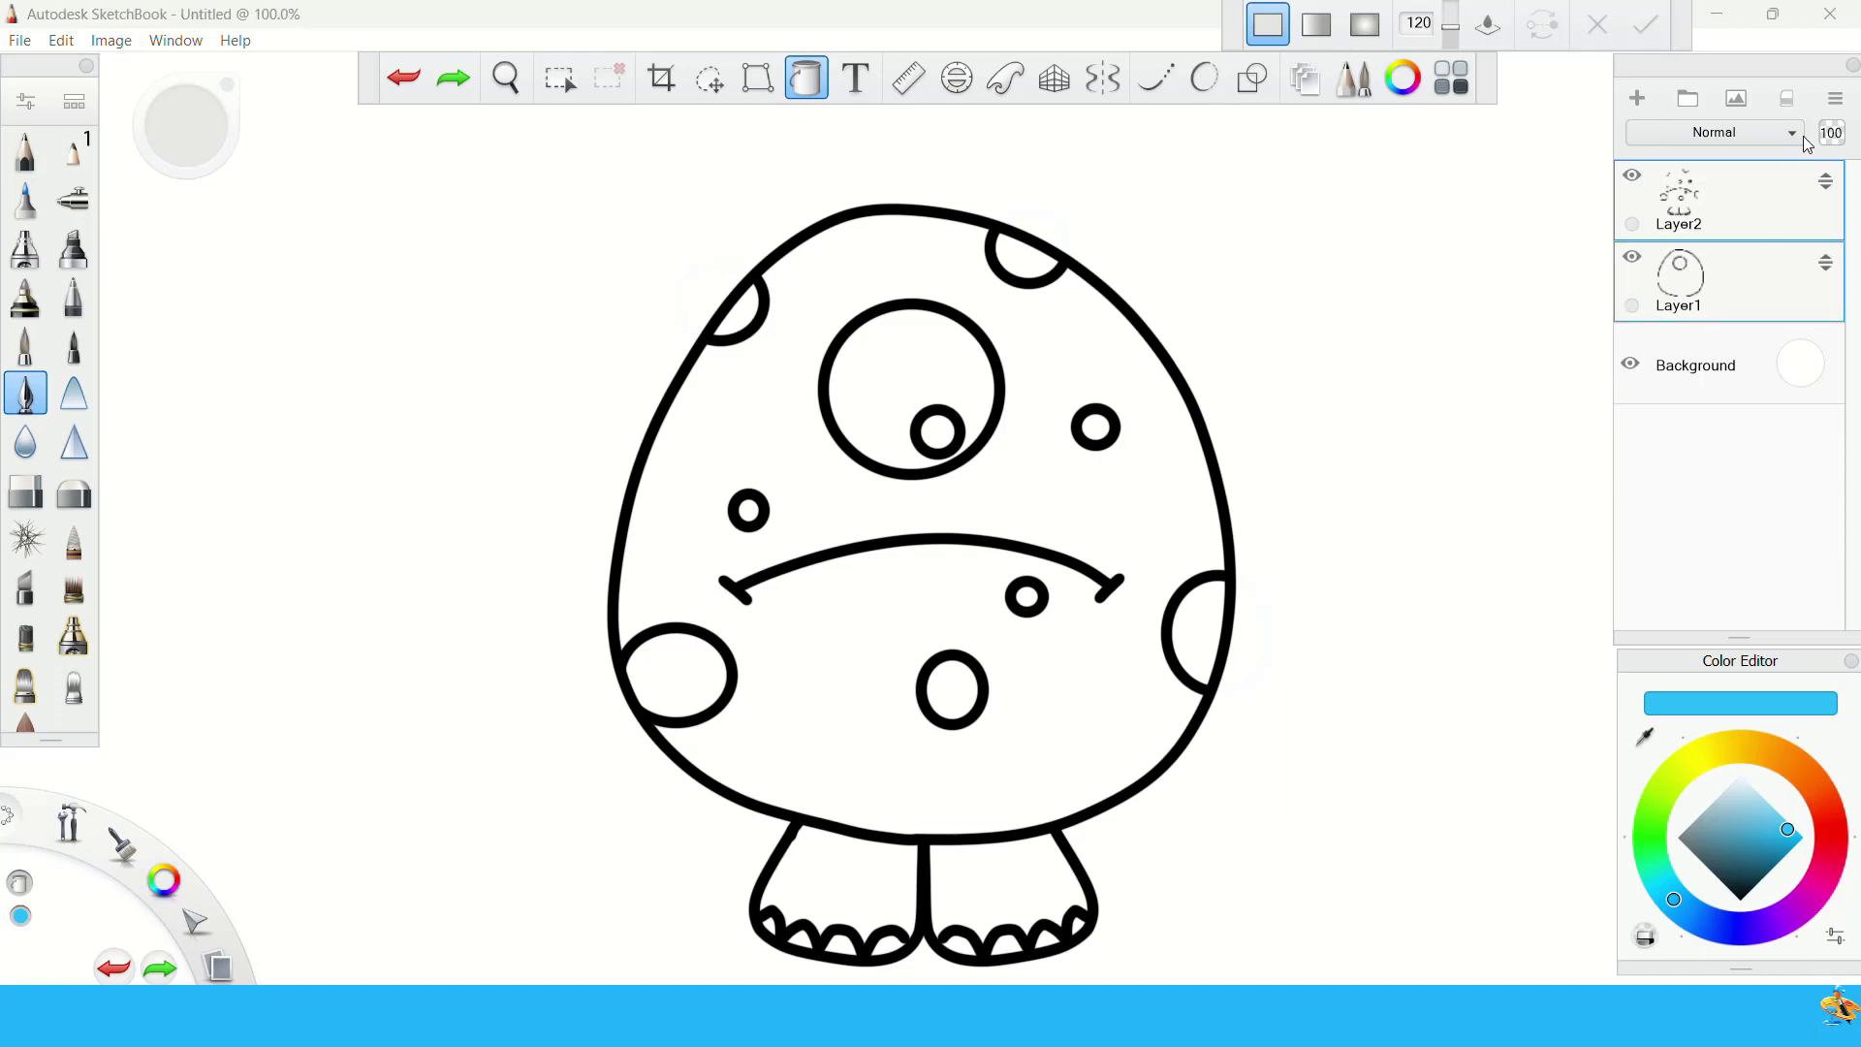
left_click(1835, 98)
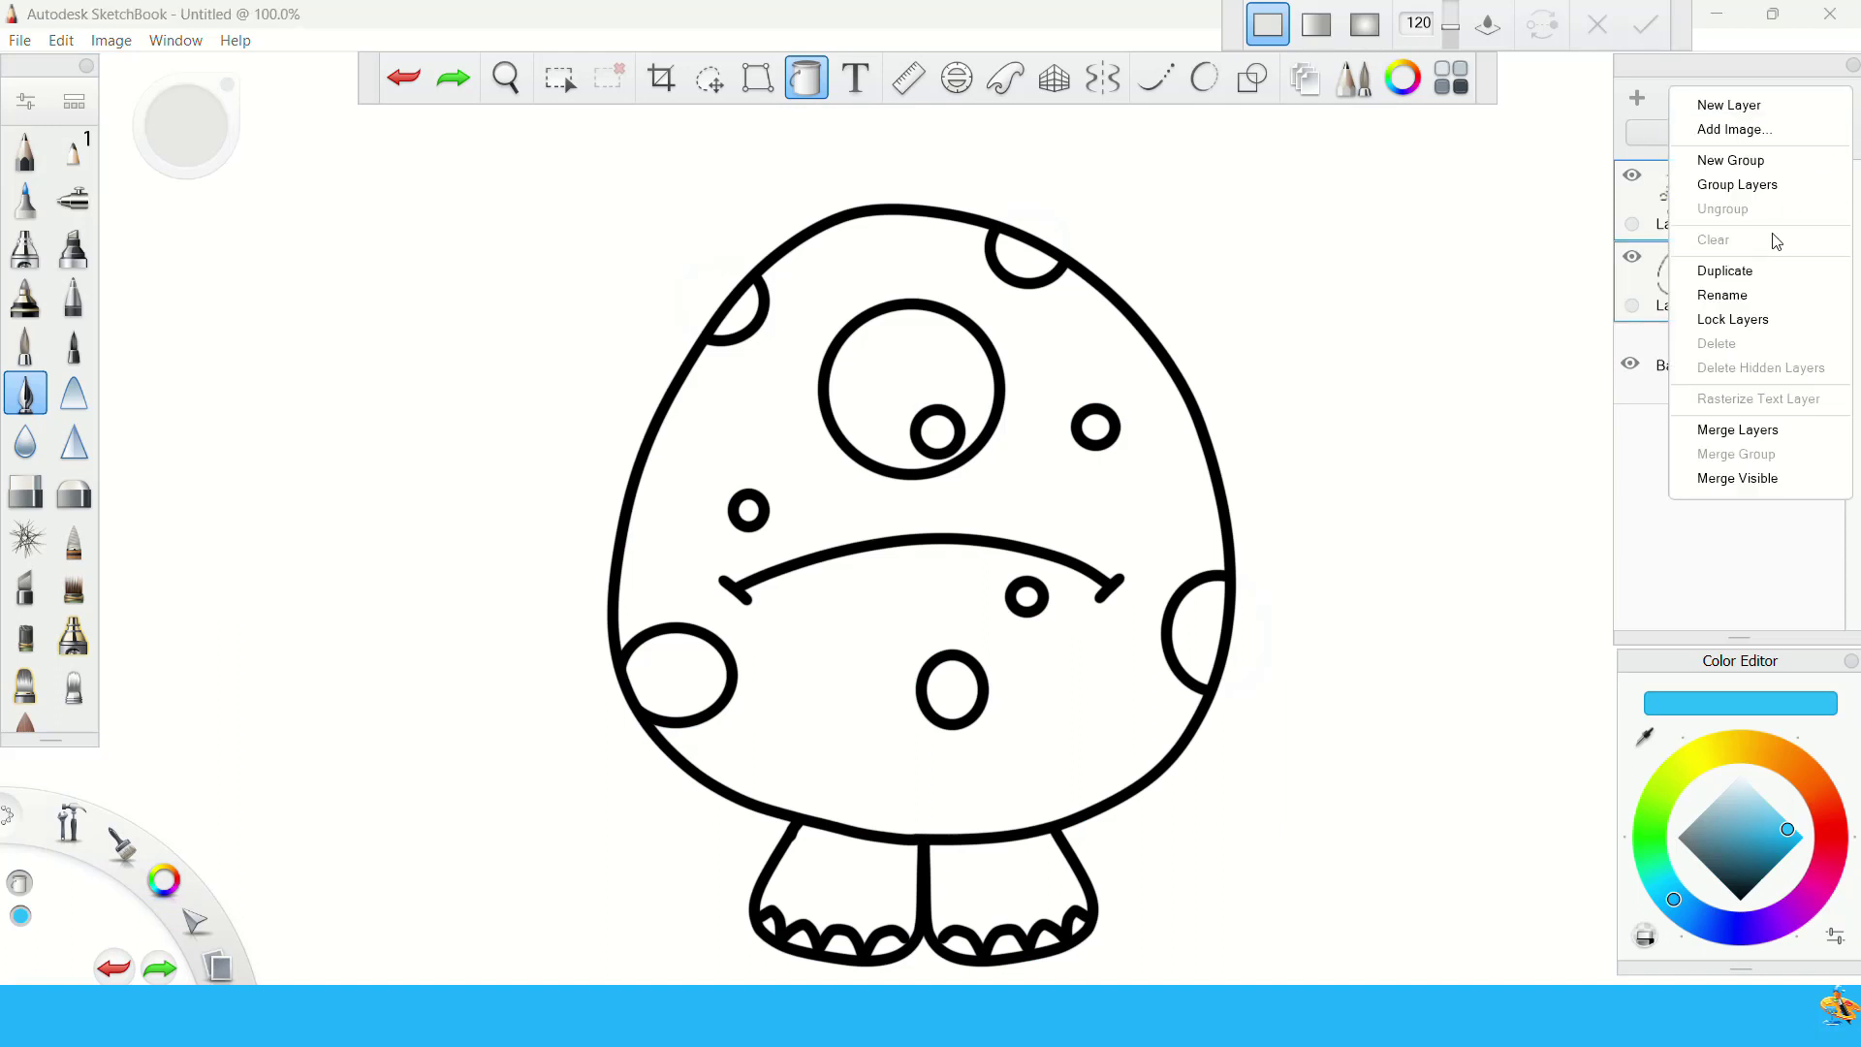
left_click(1759, 429)
left_click(1017, 506)
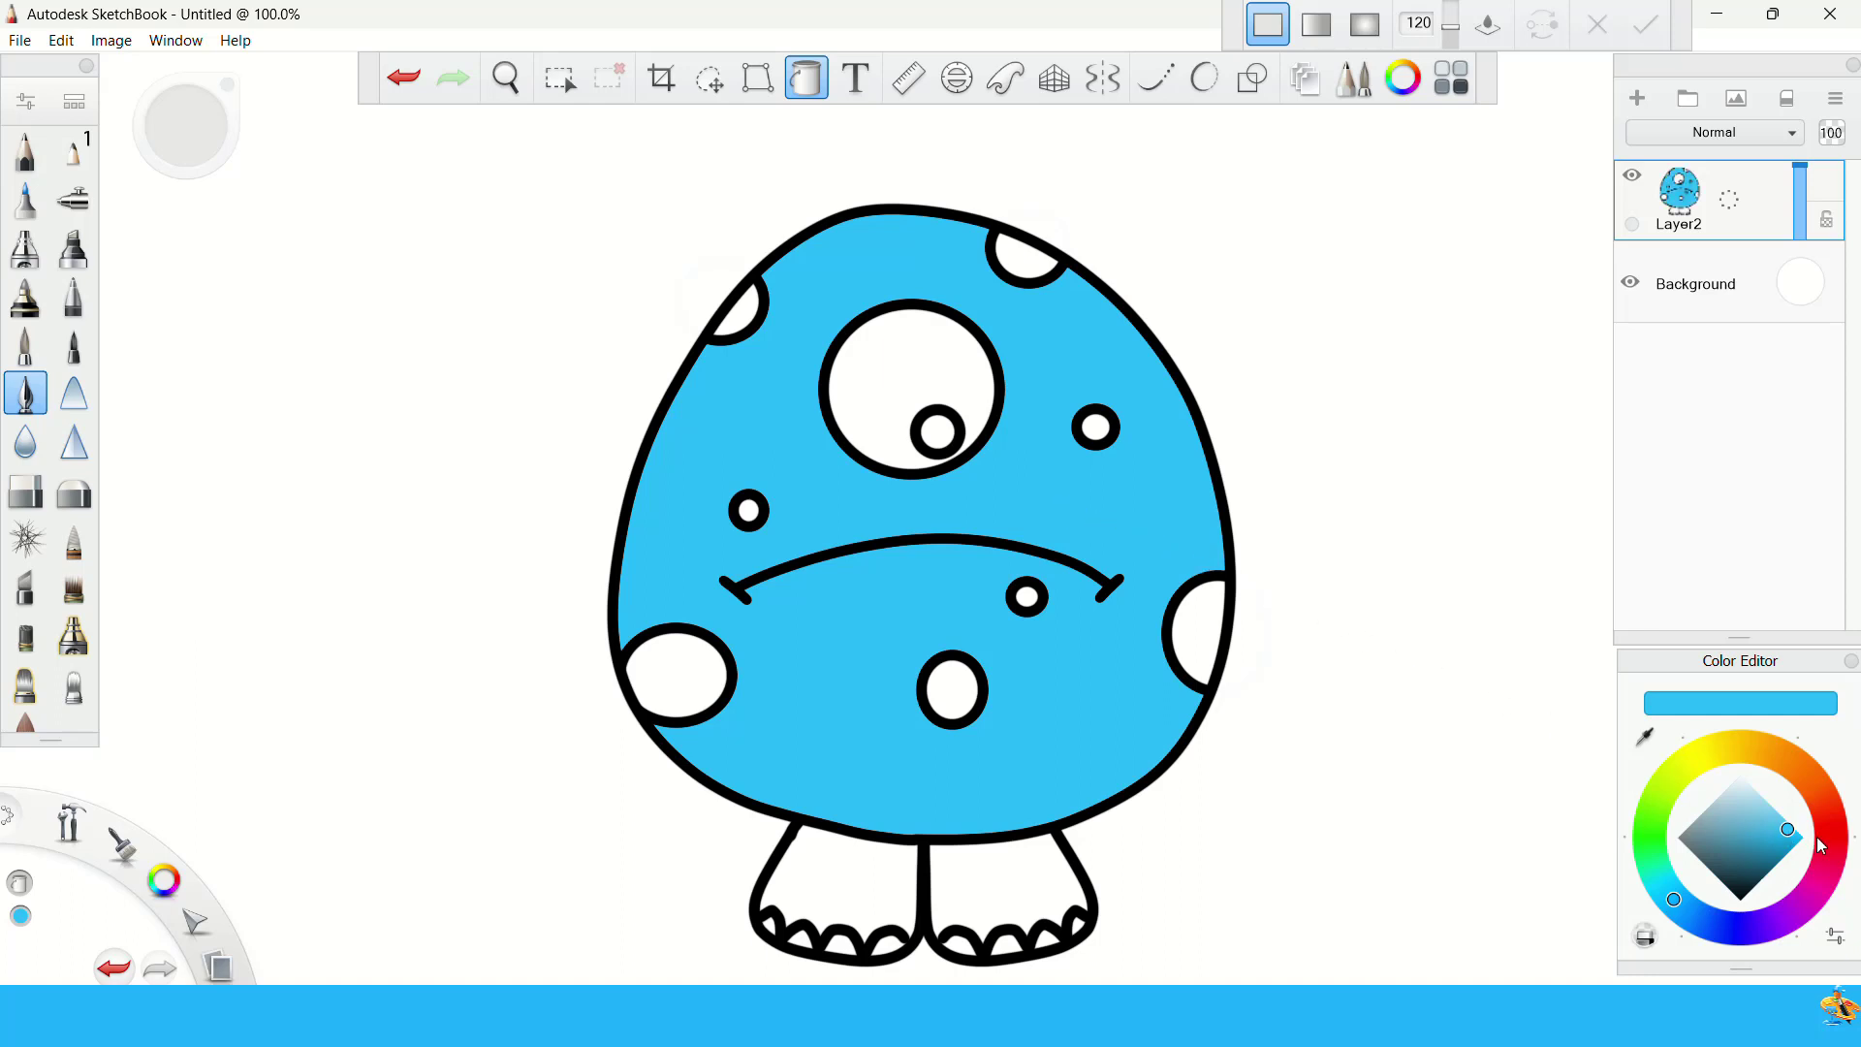
left_click(1025, 856)
left_click(872, 894)
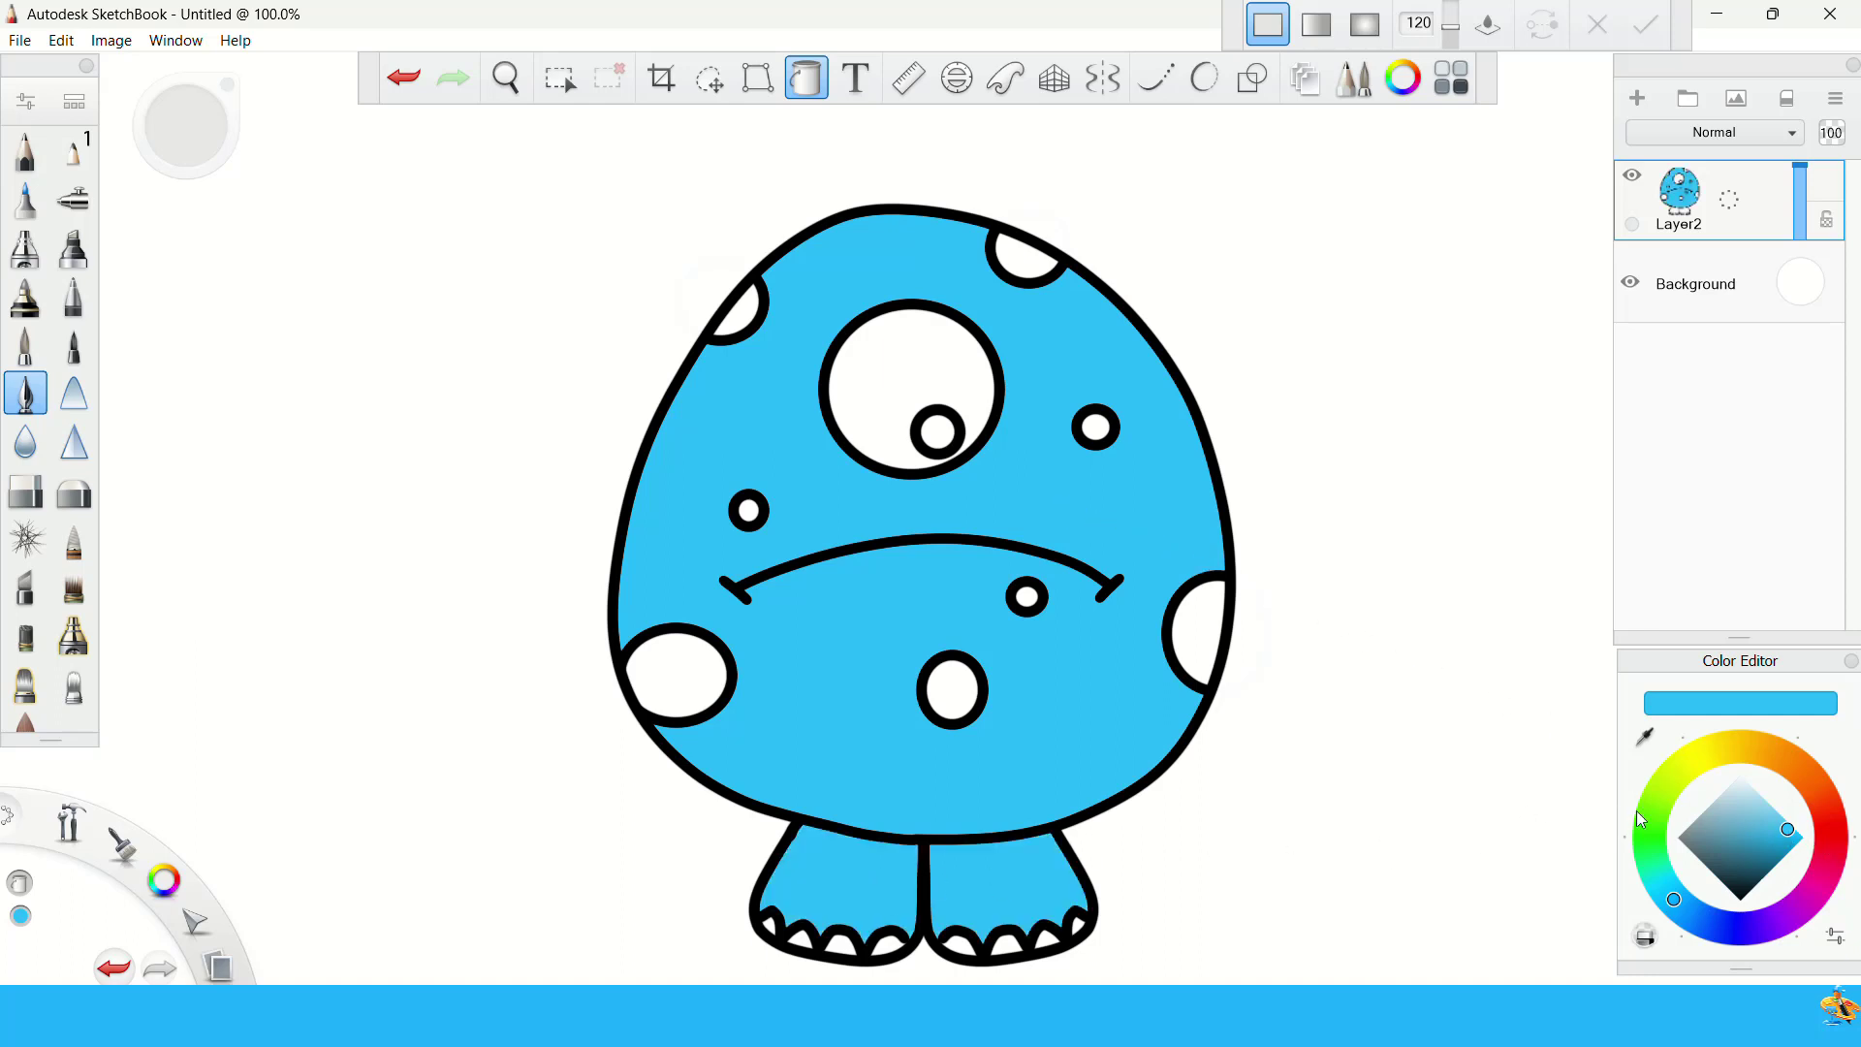
- Lighten the colour to pale blue and flood-fill all the spots on the body with it
left_click_drag(1783, 823, 1755, 793)
left_click(1209, 641)
left_click(952, 689)
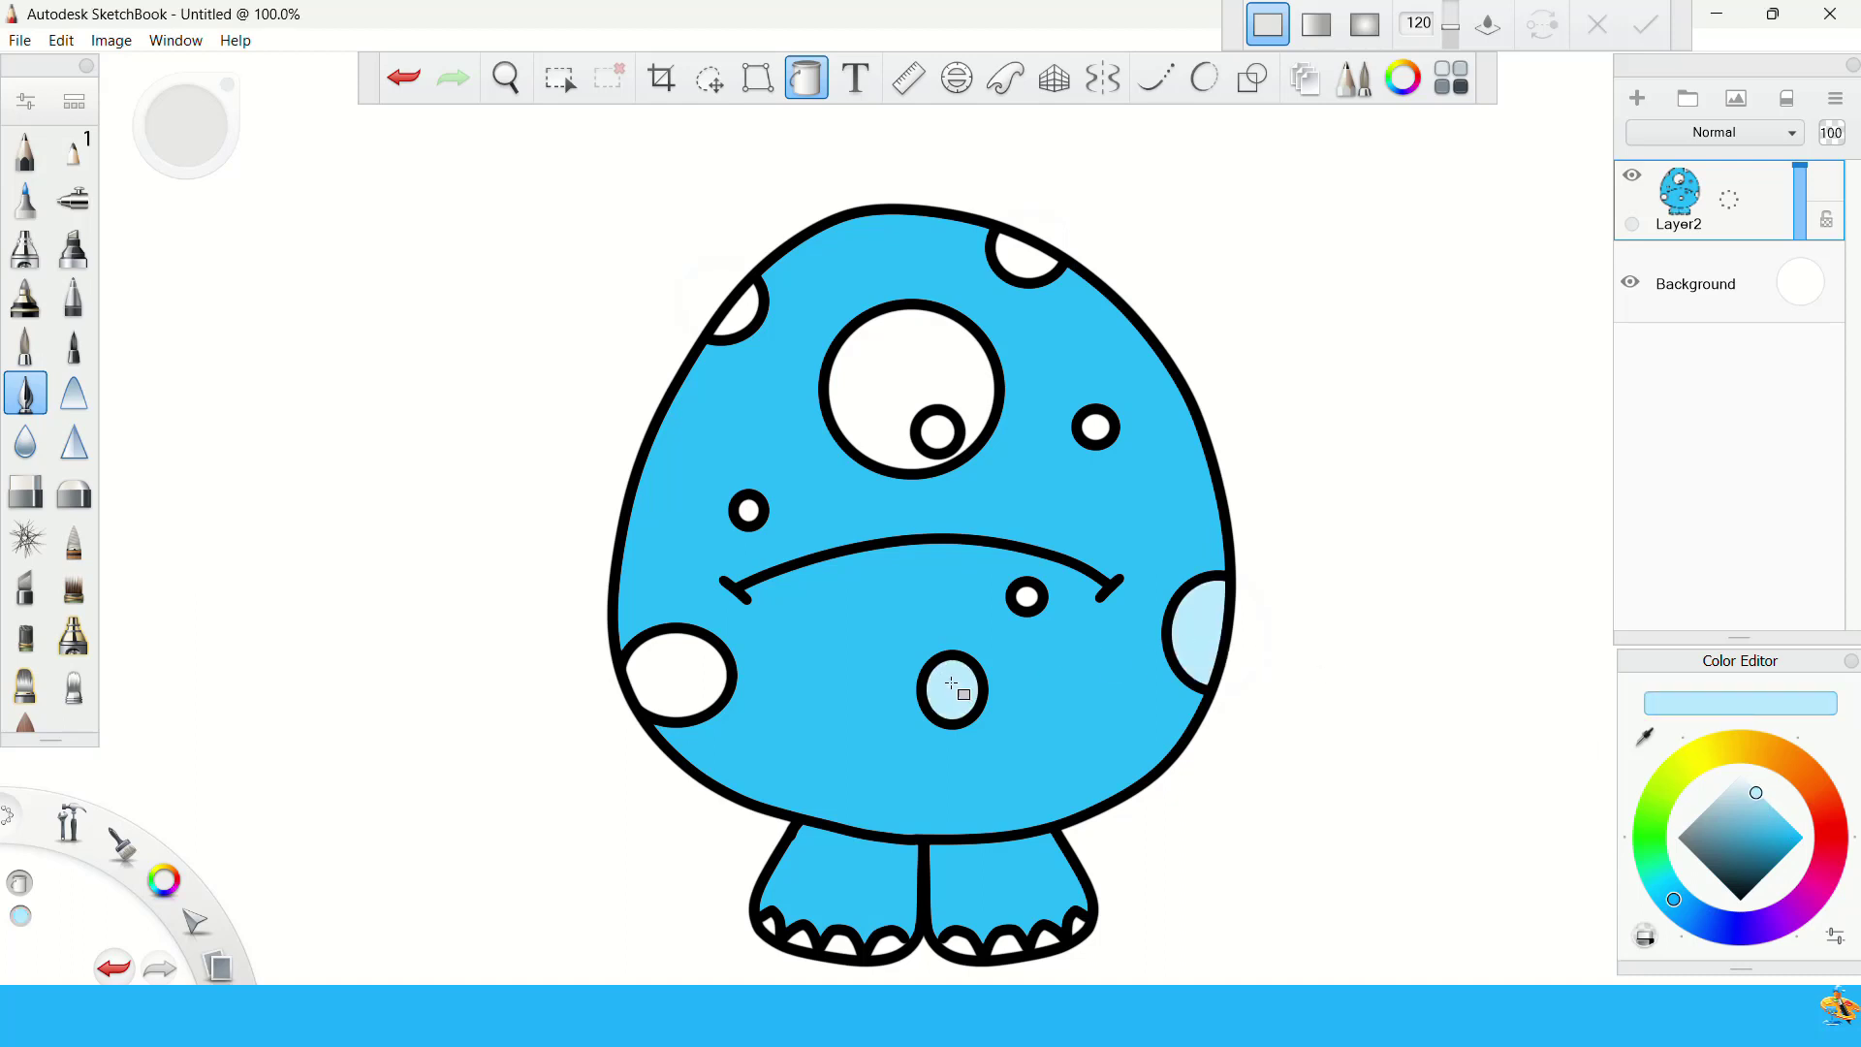
left_click(678, 667)
left_click(748, 514)
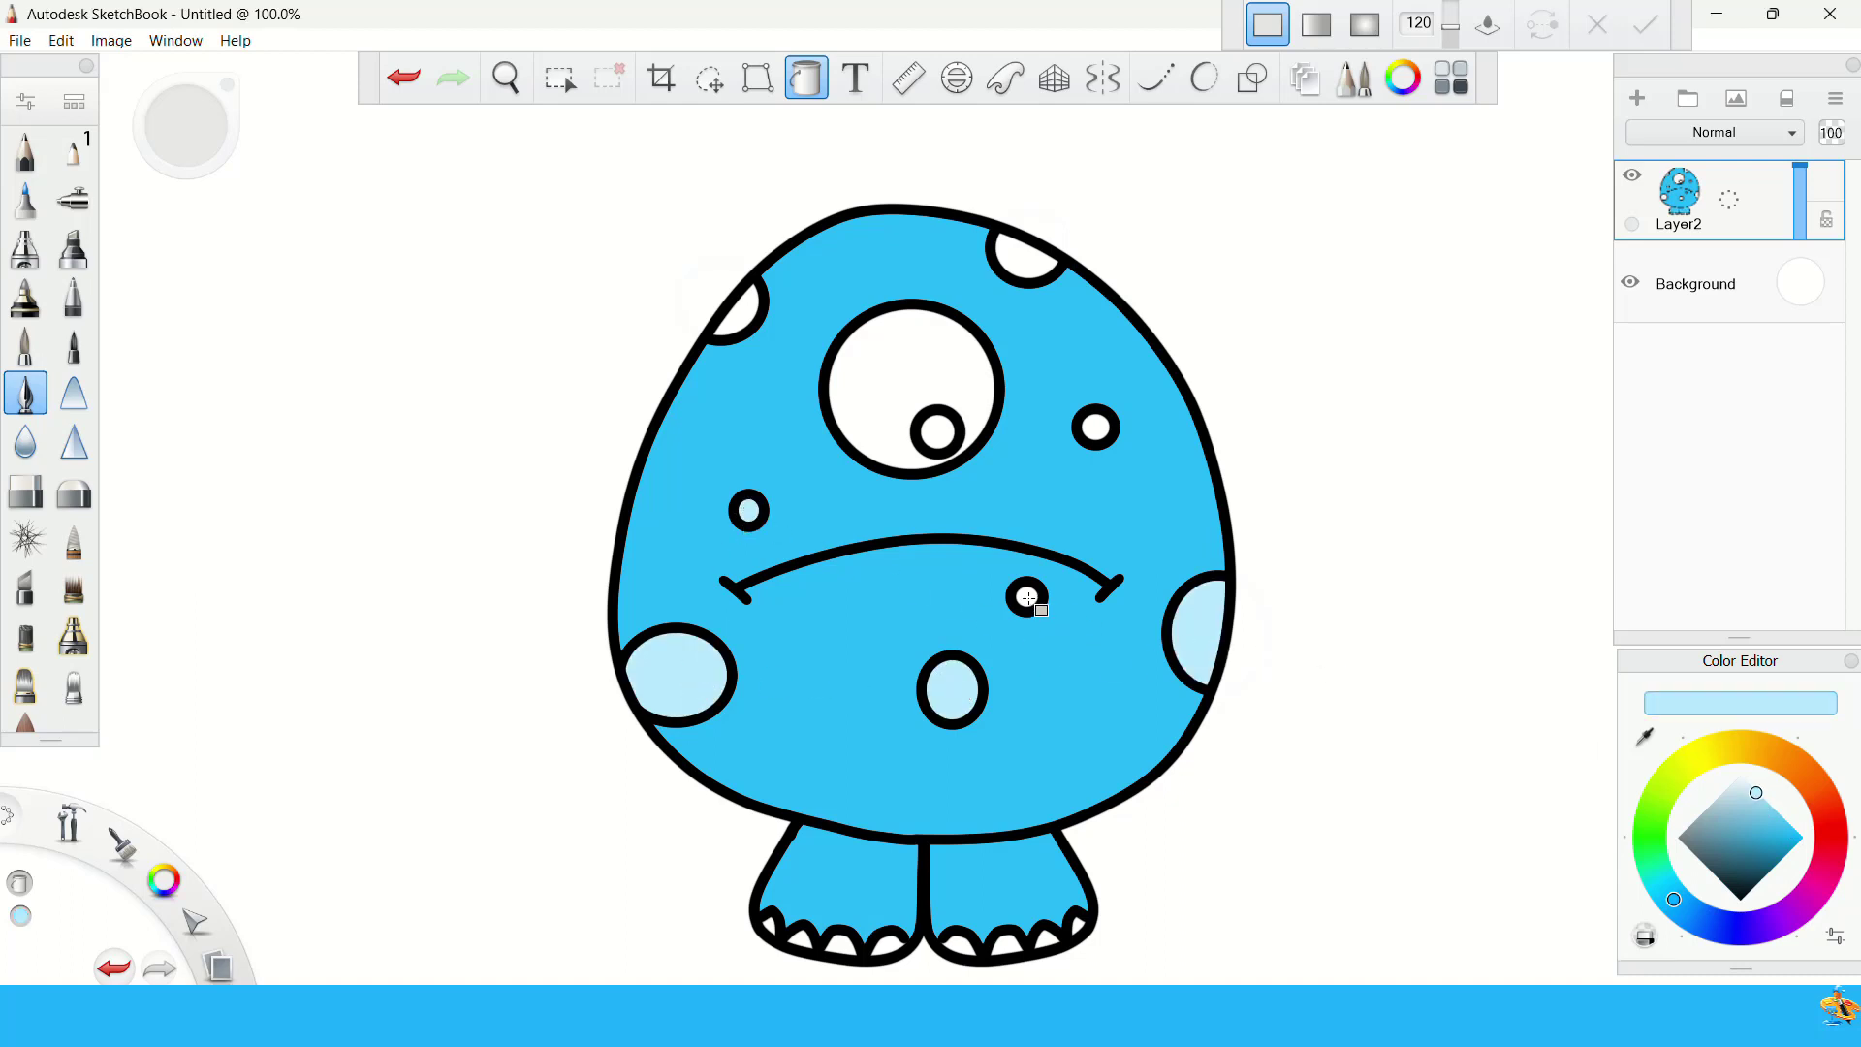
left_click(1097, 427)
left_click(1045, 259)
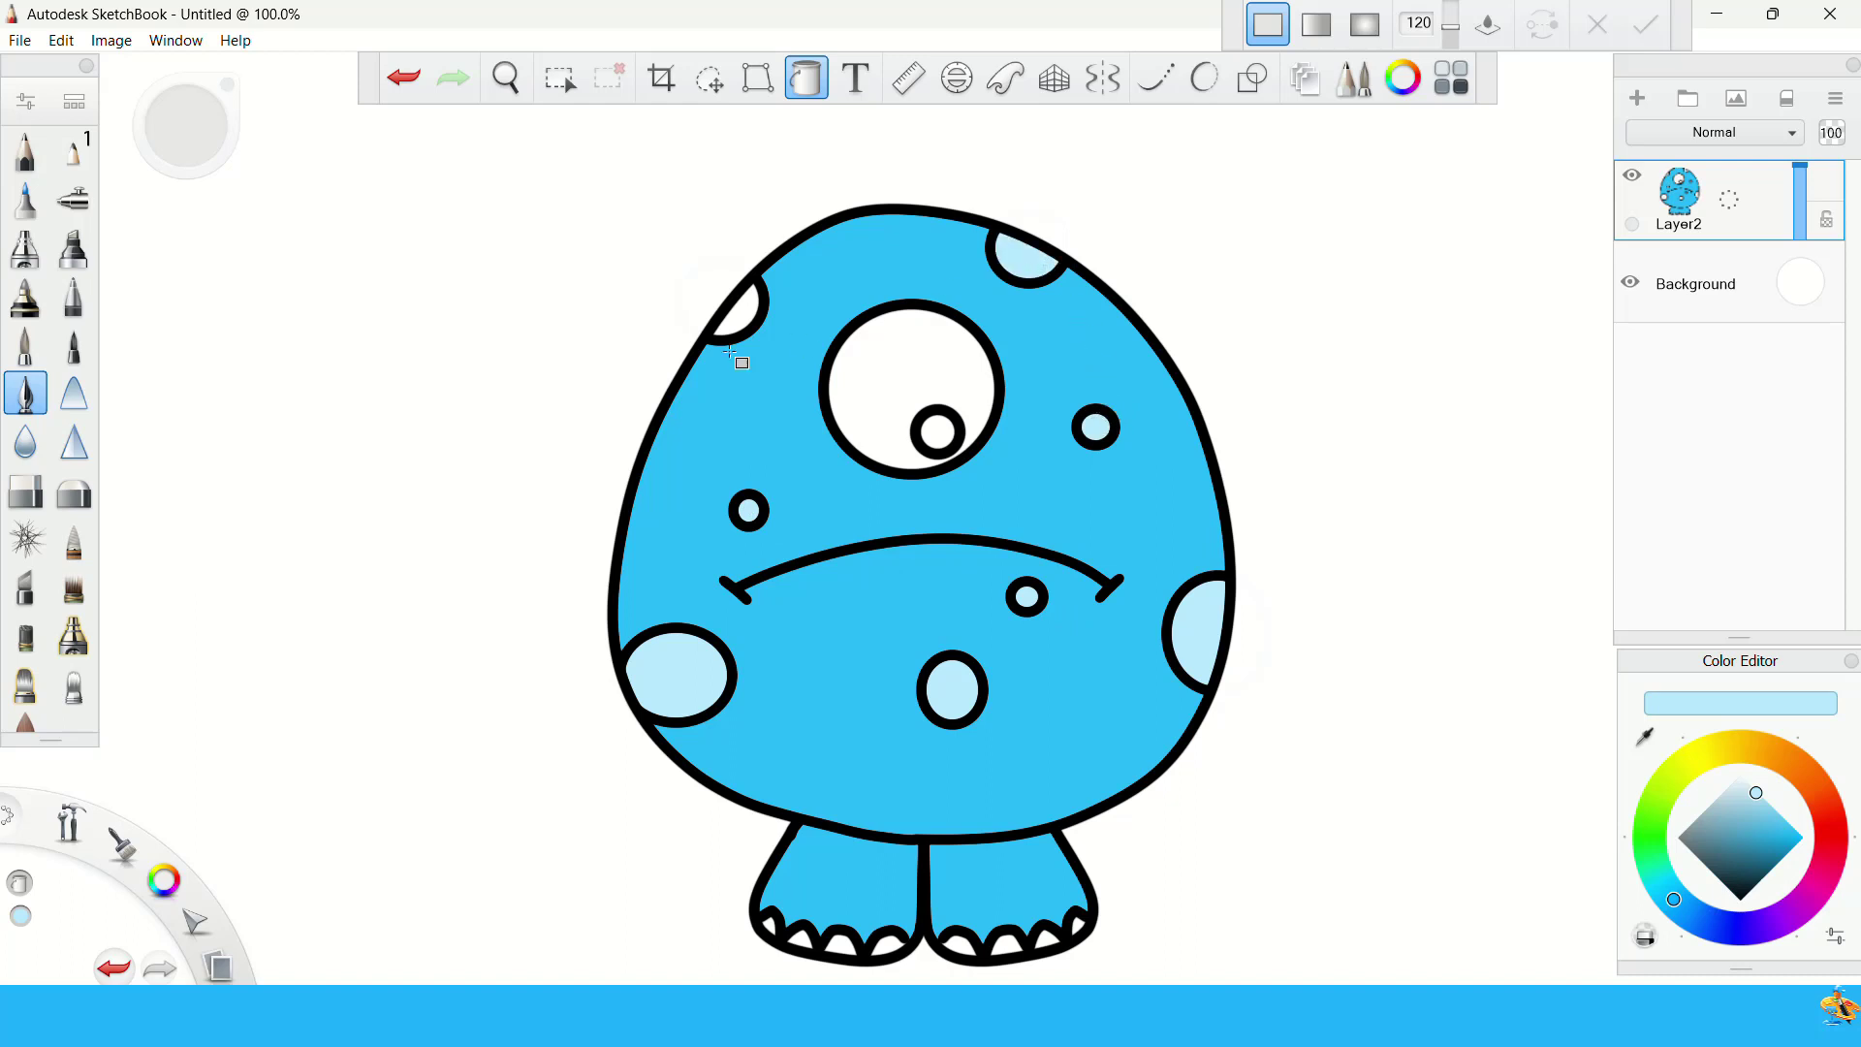
left_click(742, 316)
- Set the colour to black, flood-fill the pupil and return to the inking pen
left_click(1750, 889)
left_click_drag(1754, 896, 1742, 901)
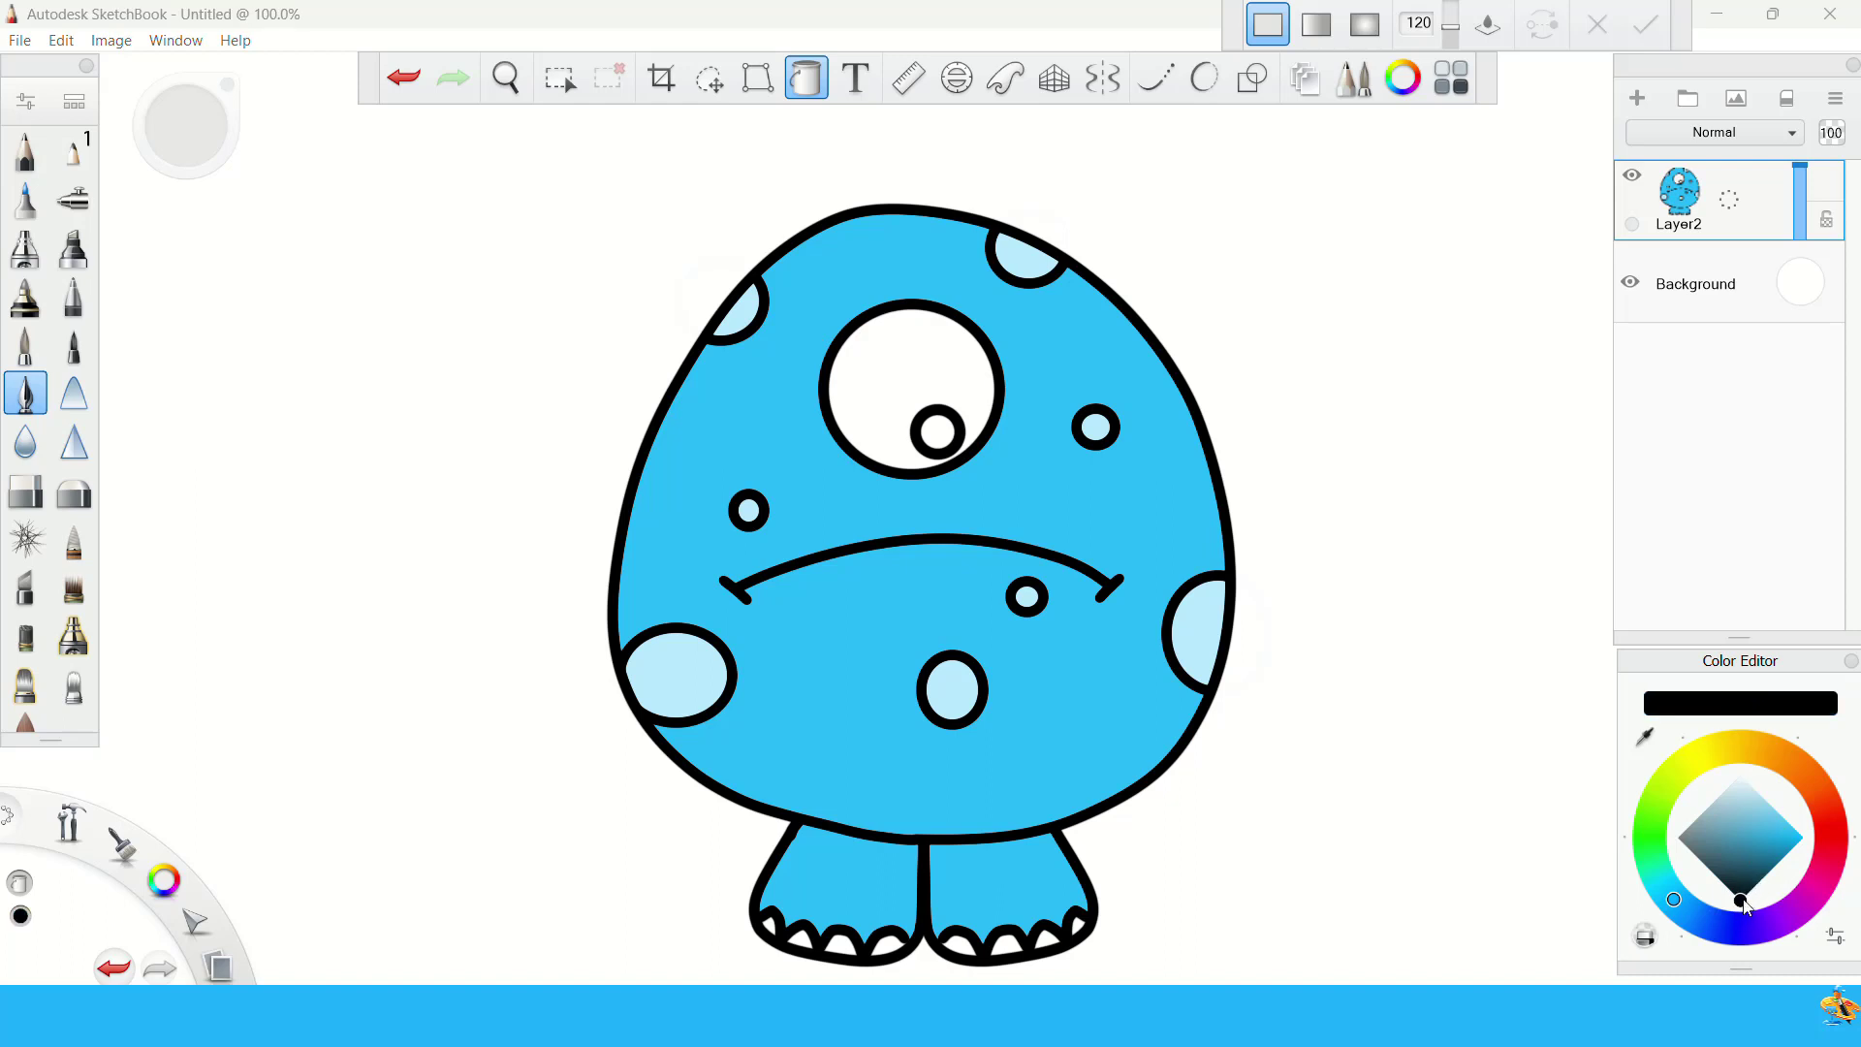
left_click(939, 438)
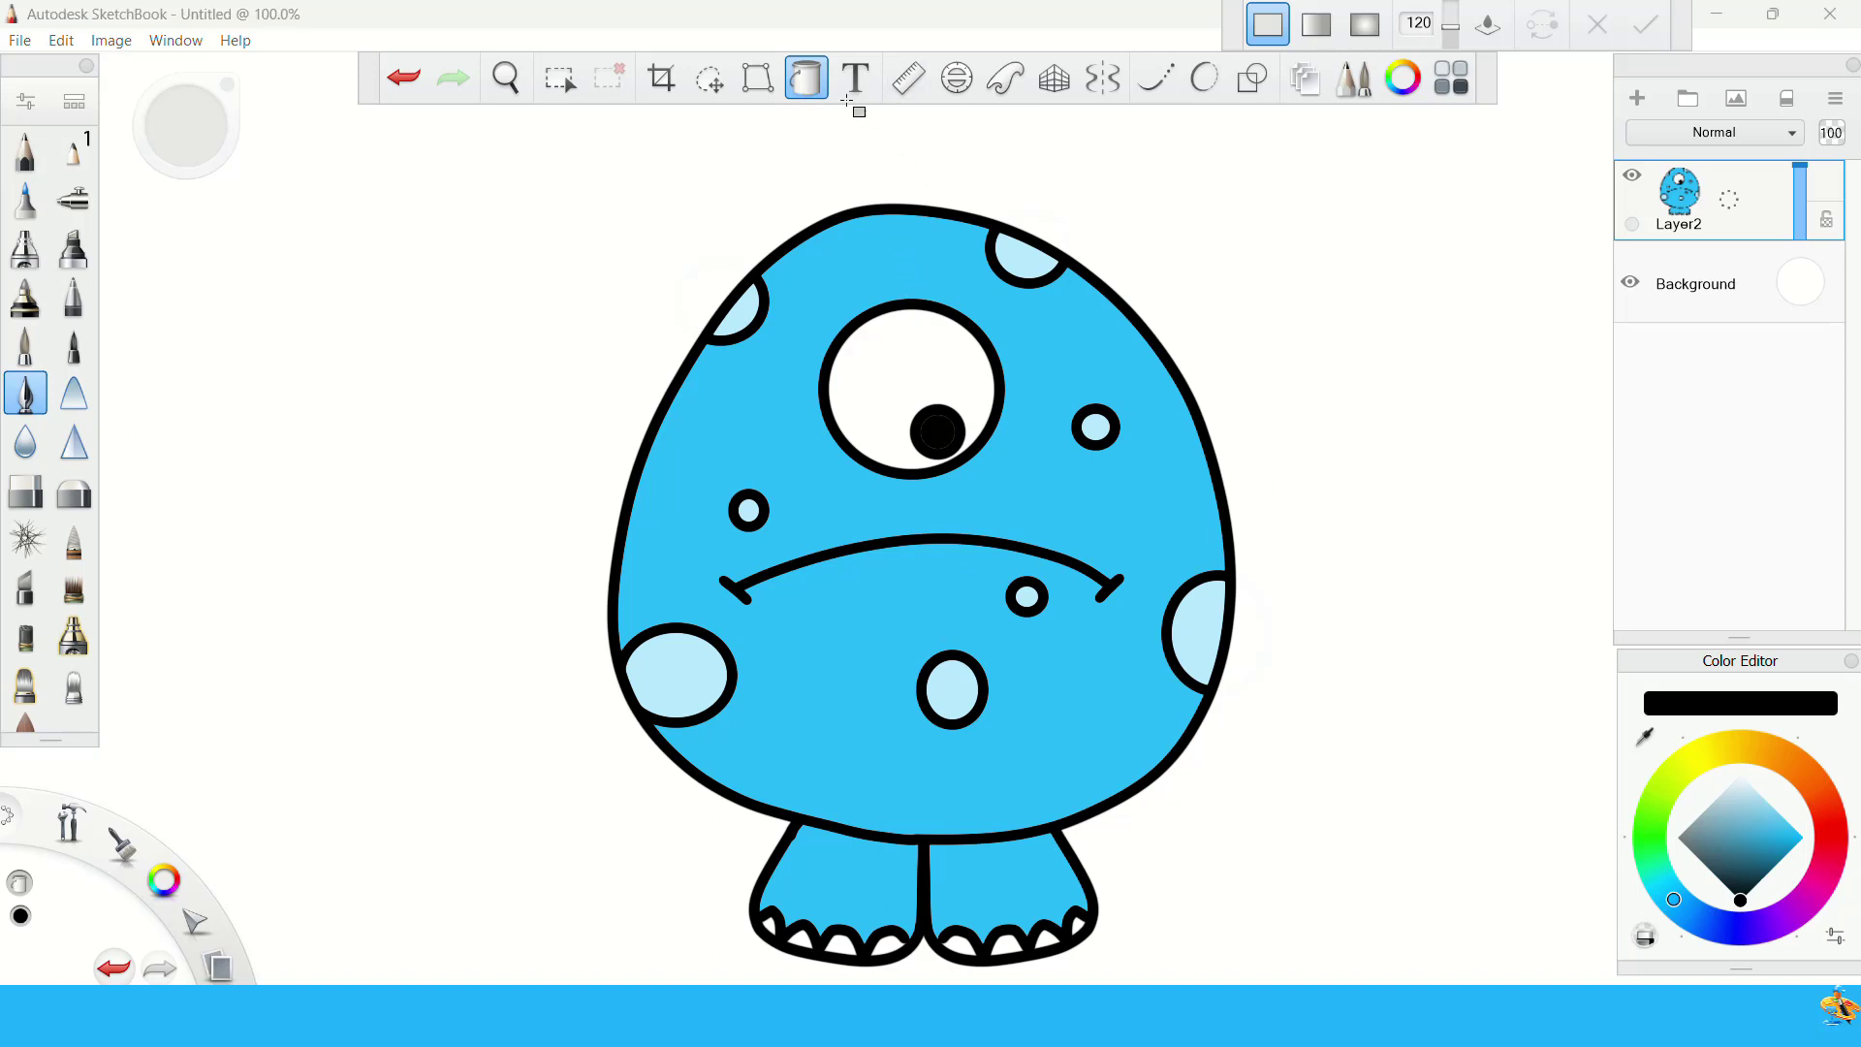
left_click(817, 97)
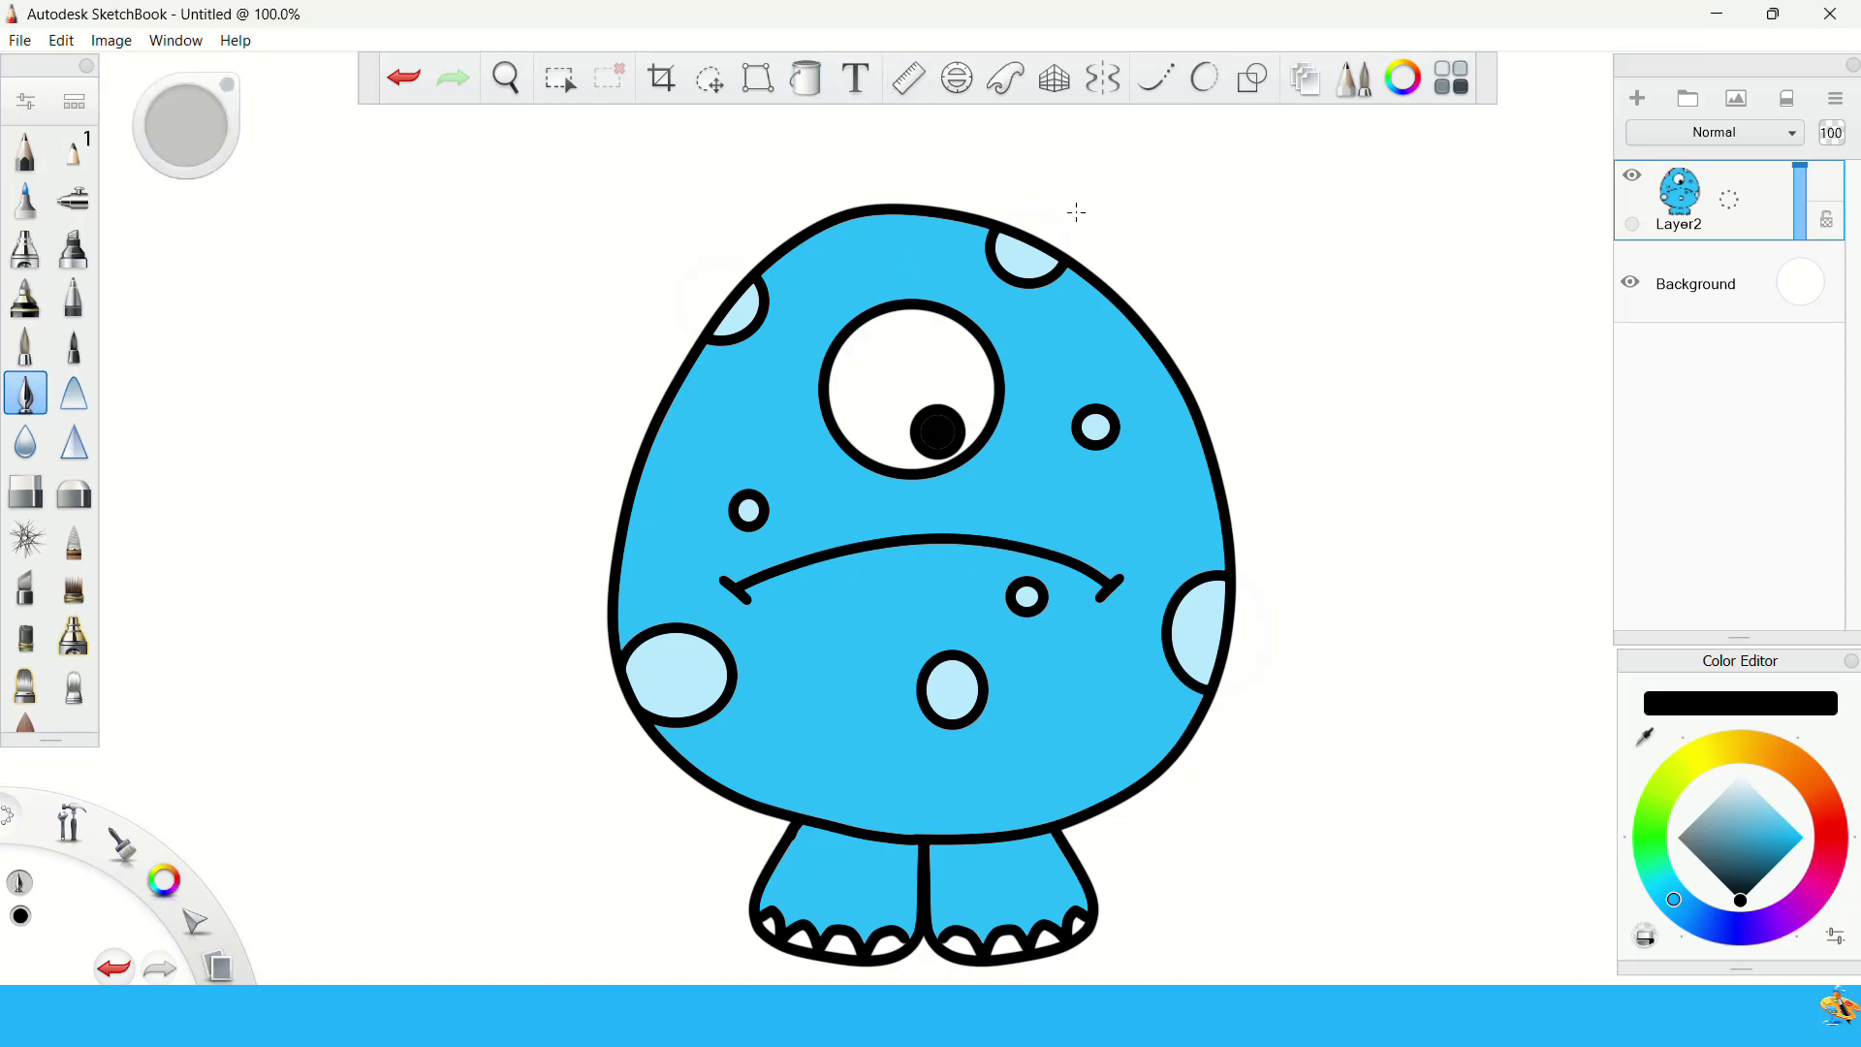
- Draw a flared, trumpet-shaped ear outline on each side of the monster's head using steady stroke
left_click_drag(1120, 302, 1143, 282)
key("ctrl+z")
left_click(1155, 78)
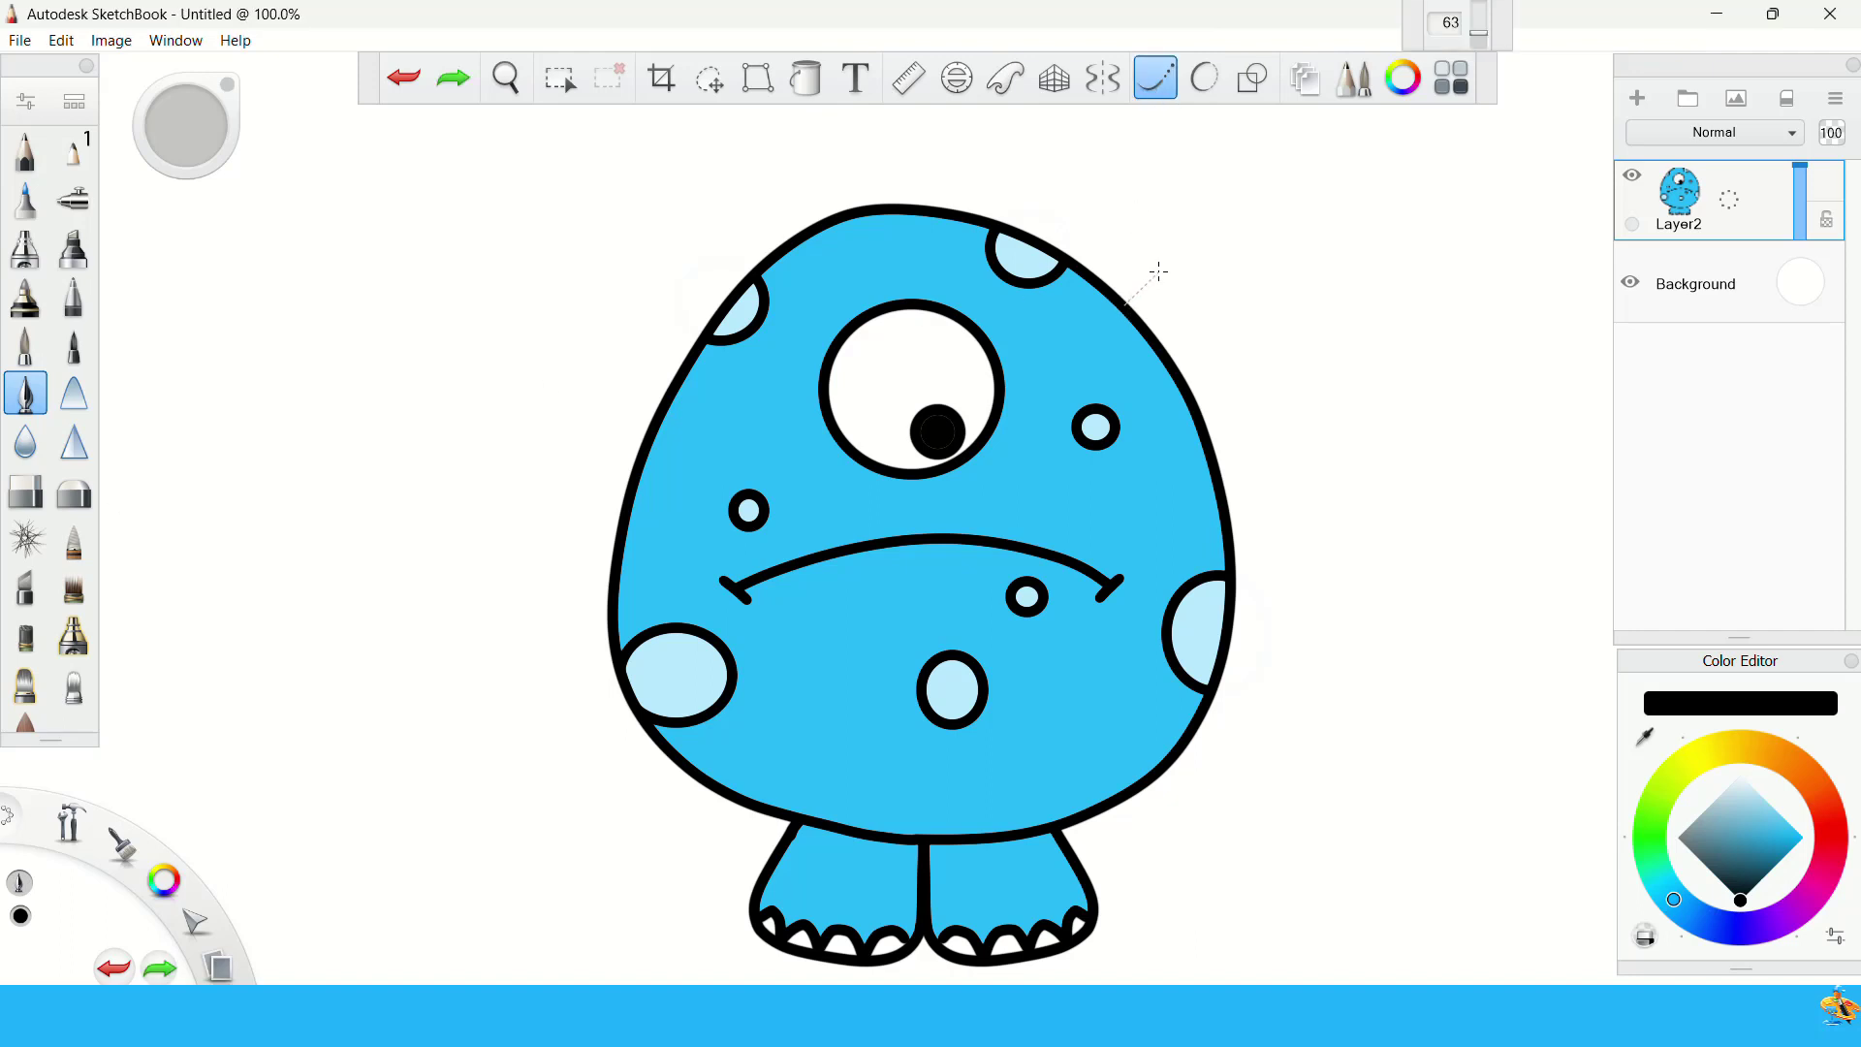
left_click_drag(1158, 272, 1159, 164)
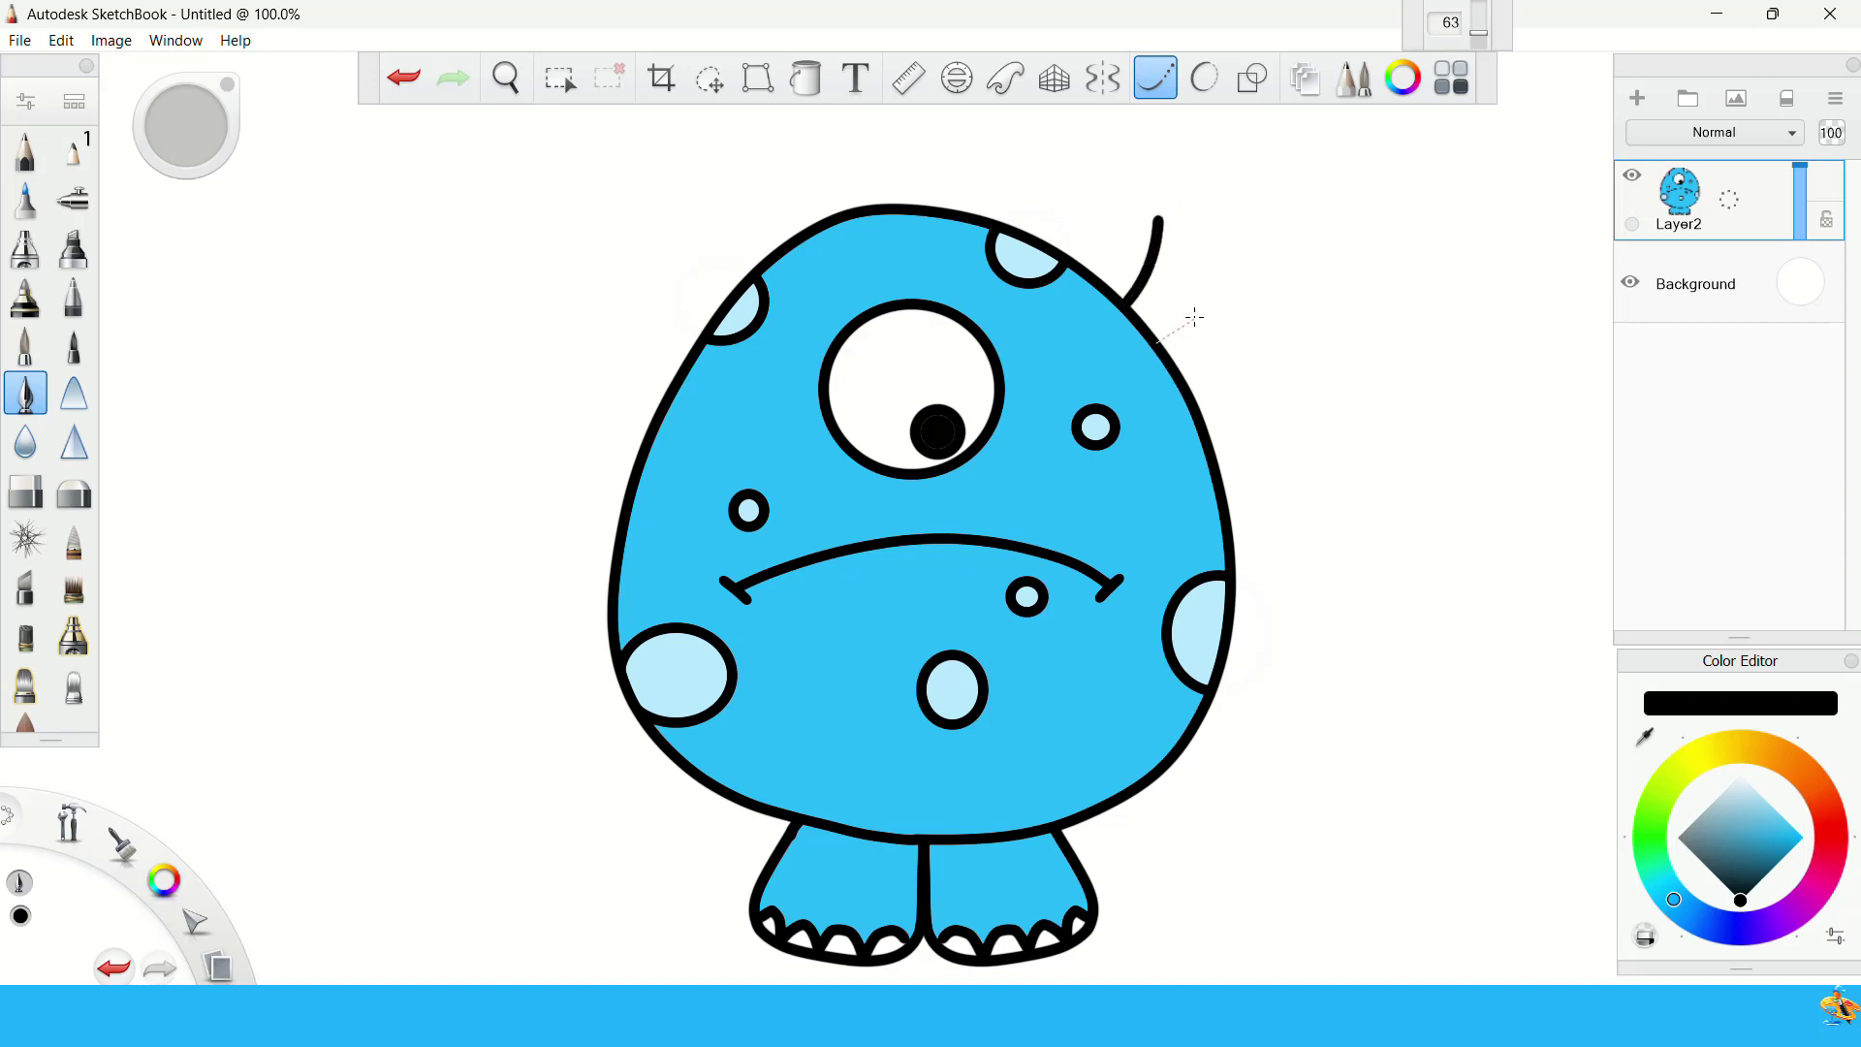
left_click_drag(1194, 317, 1294, 300)
mouse_move(1163, 254)
left_mouse_down()
mouse_move(1205, 304)
mouse_move(1328, 299)
mouse_move(1209, 199)
mouse_move(1114, 195)
mouse_move(1096, 231)
left_mouse_up()
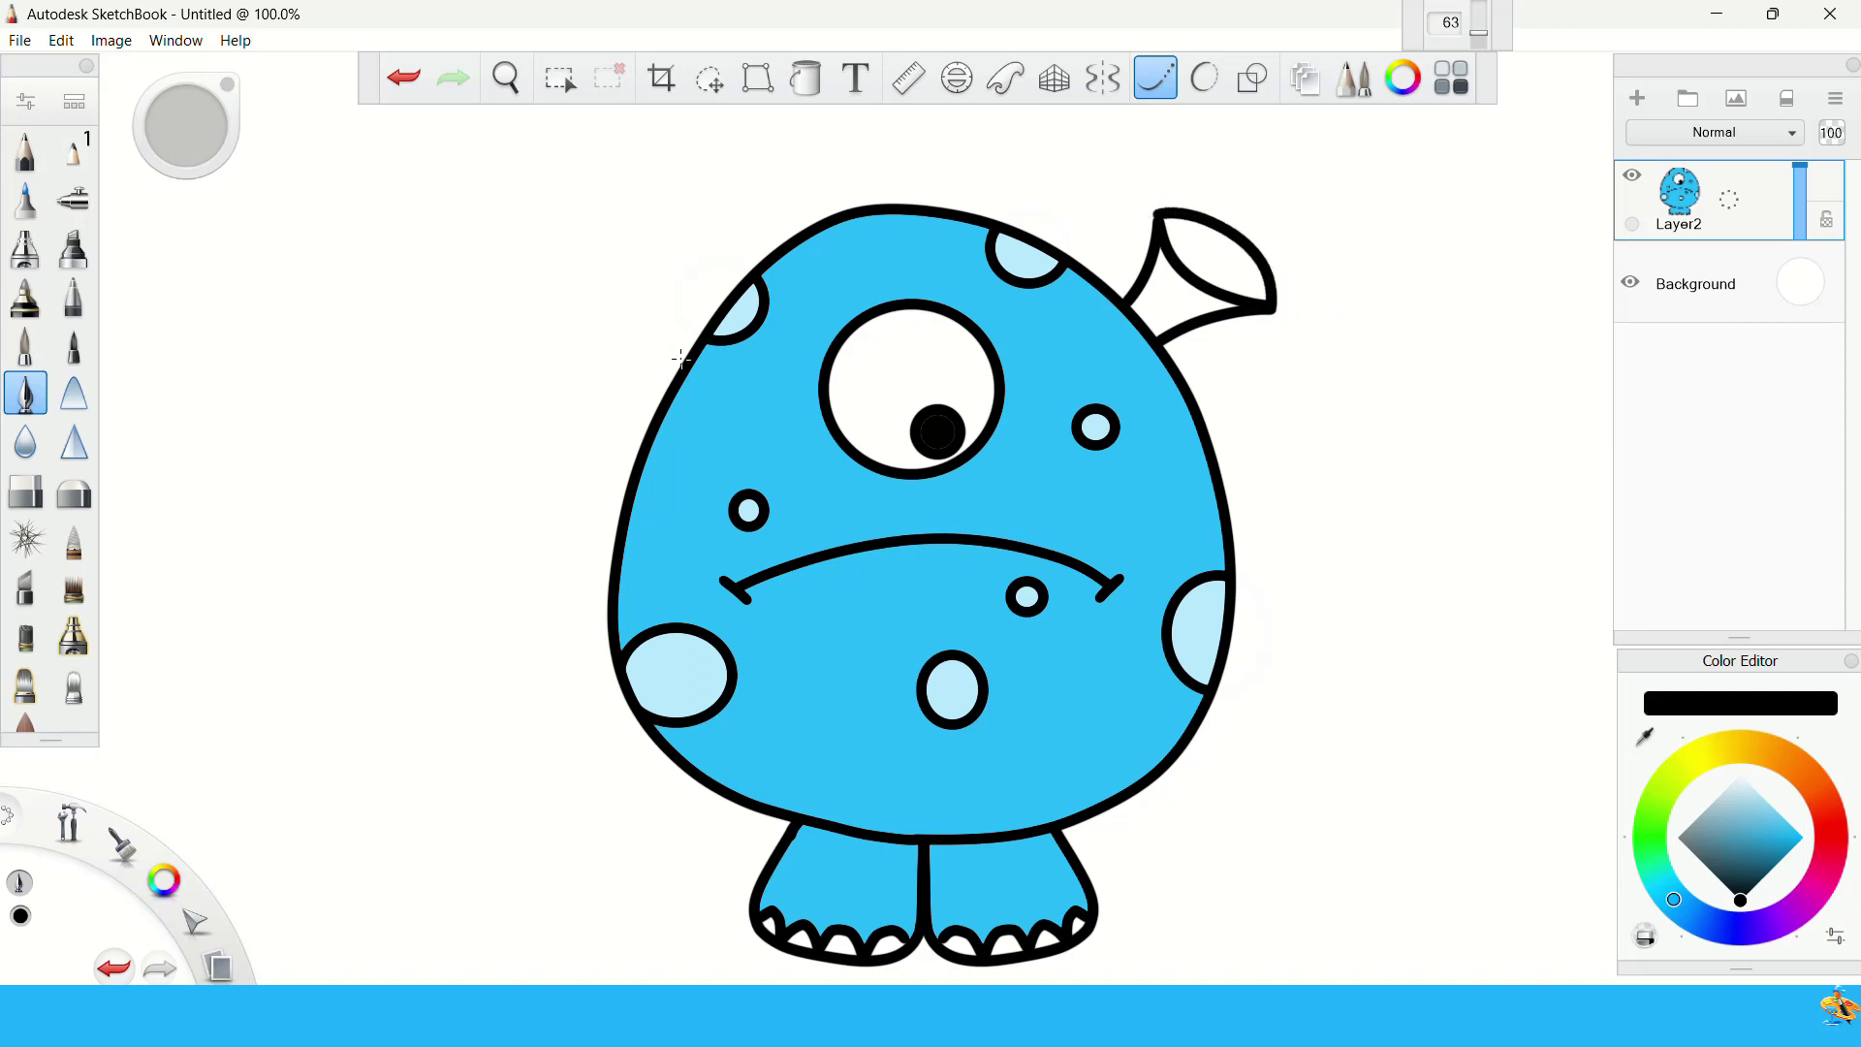
mouse_move(668, 364)
left_mouse_down()
mouse_move(615, 291)
mouse_move(642, 206)
left_mouse_up()
mouse_move(597, 407)
left_mouse_down()
mouse_move(539, 433)
mouse_move(498, 491)
mouse_move(600, 400)
mouse_move(631, 324)
mouse_move(637, 221)
mouse_move(536, 365)
mouse_move(540, 517)
left_mouse_up()
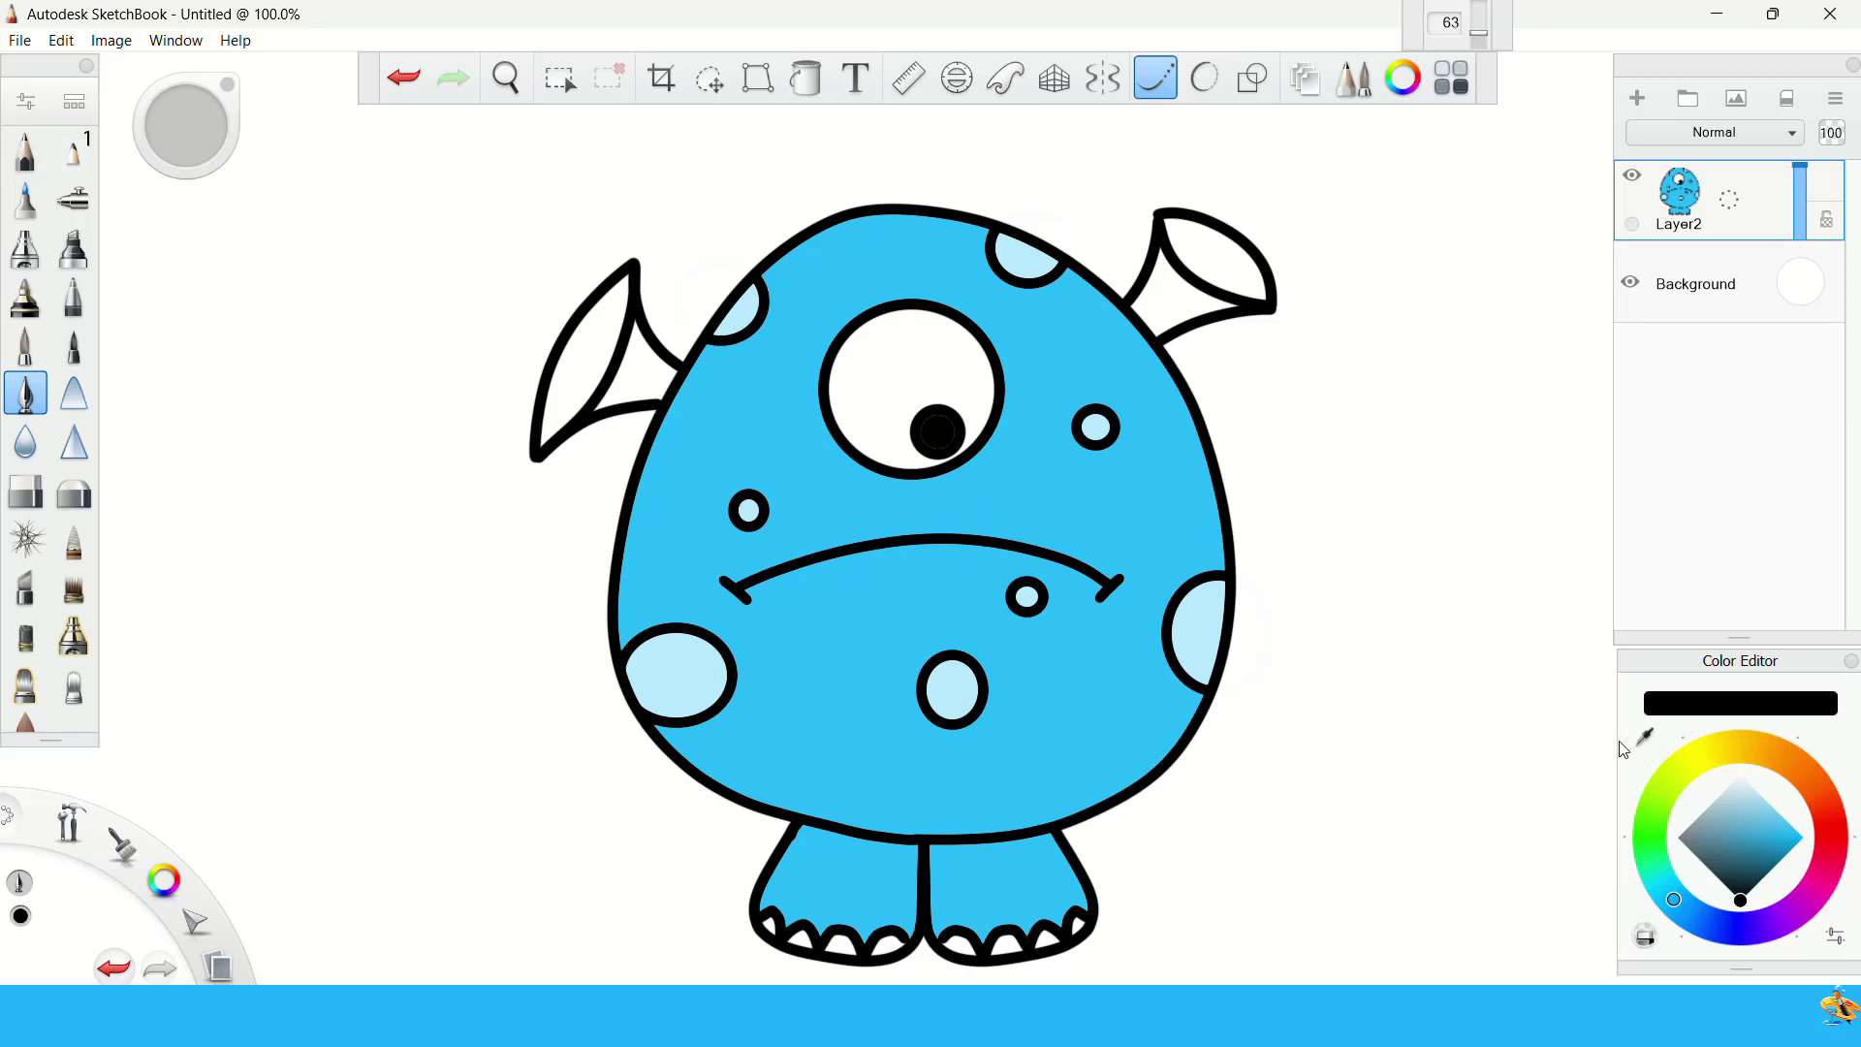
- Sample the body's sky blue and flood-fill the stem of both ears with it
left_click(808, 81)
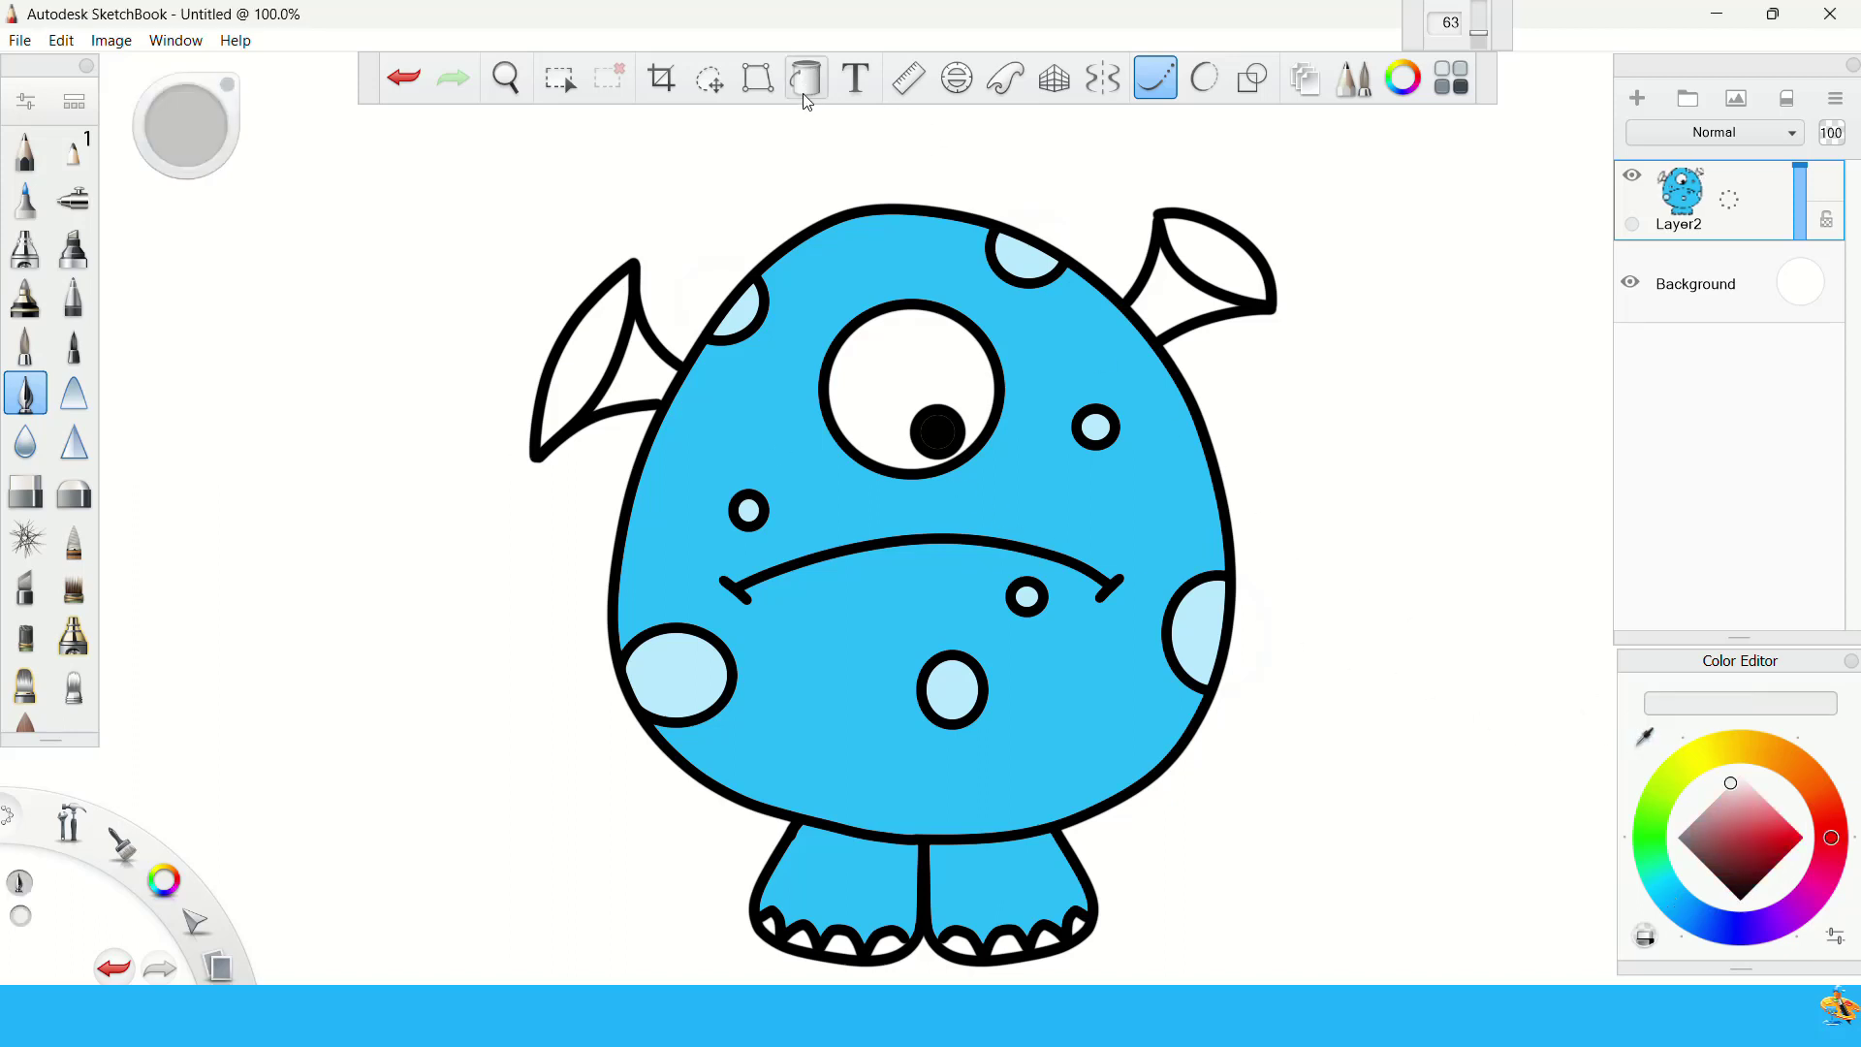
left_click(1646, 738)
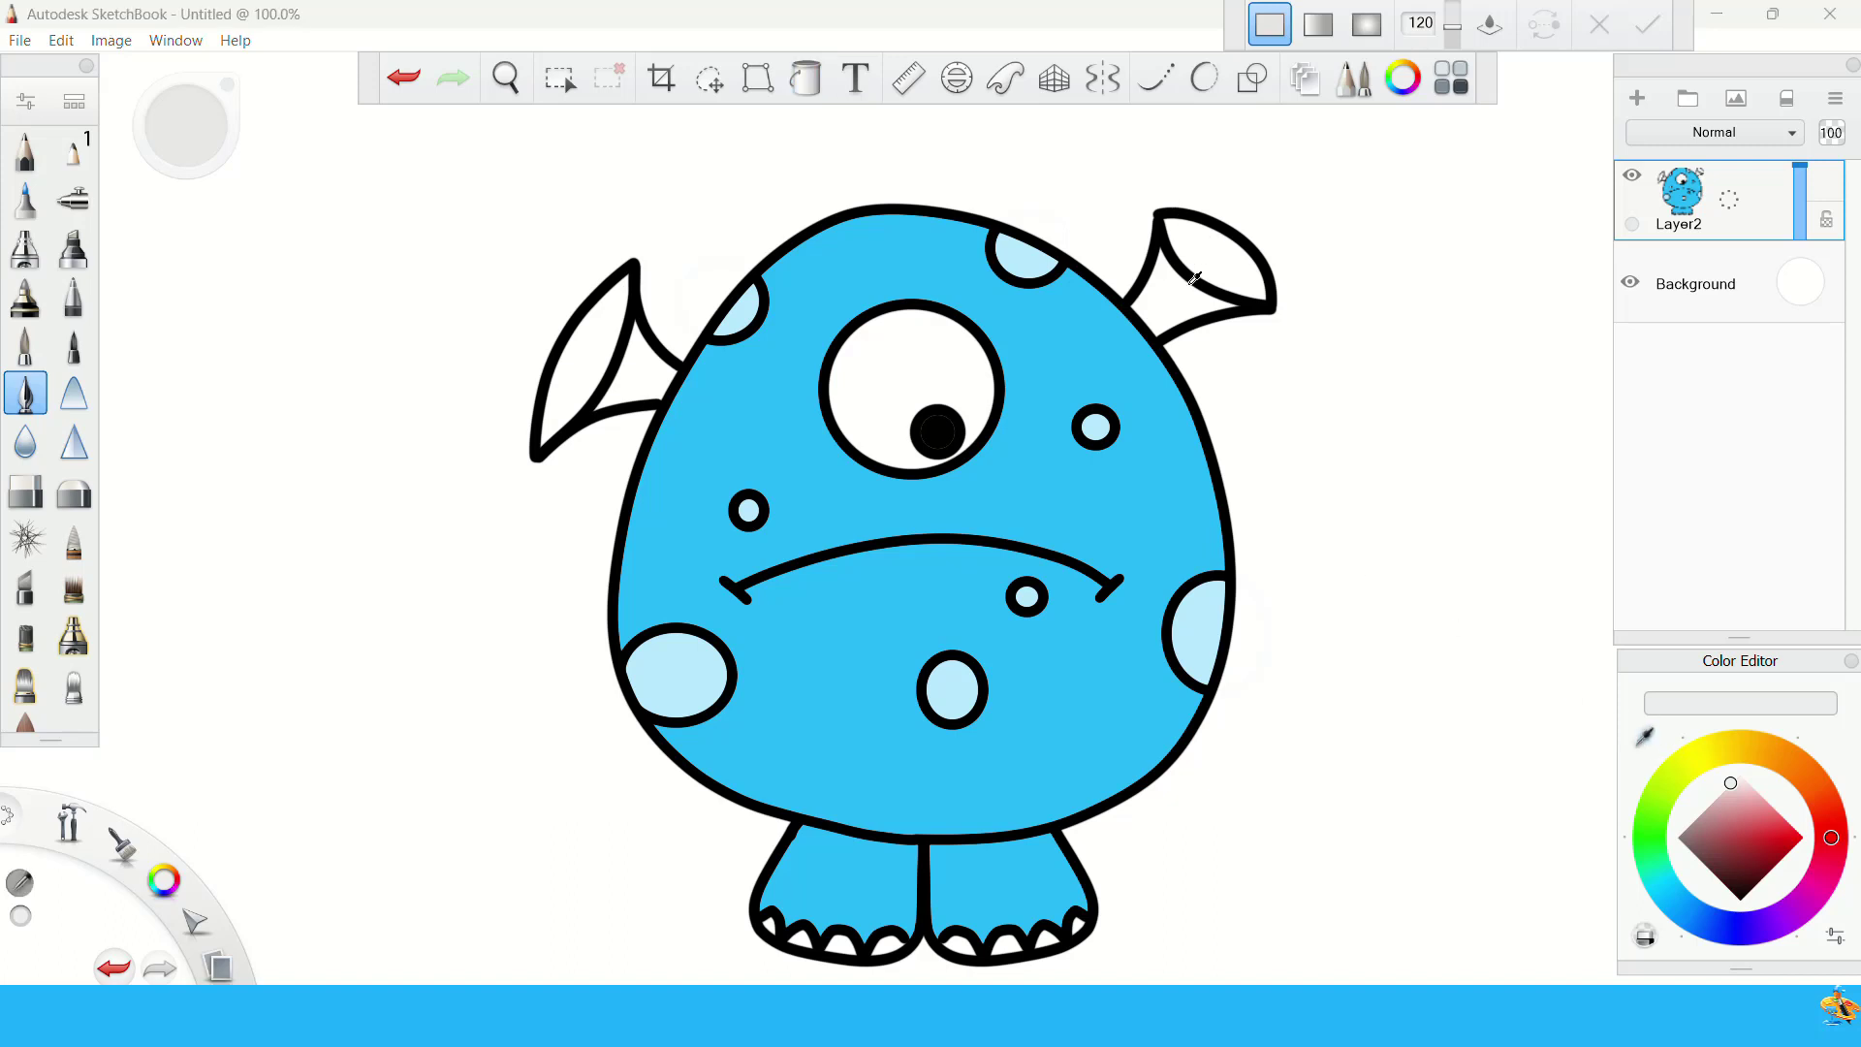
left_click(1071, 335)
left_click(1175, 325)
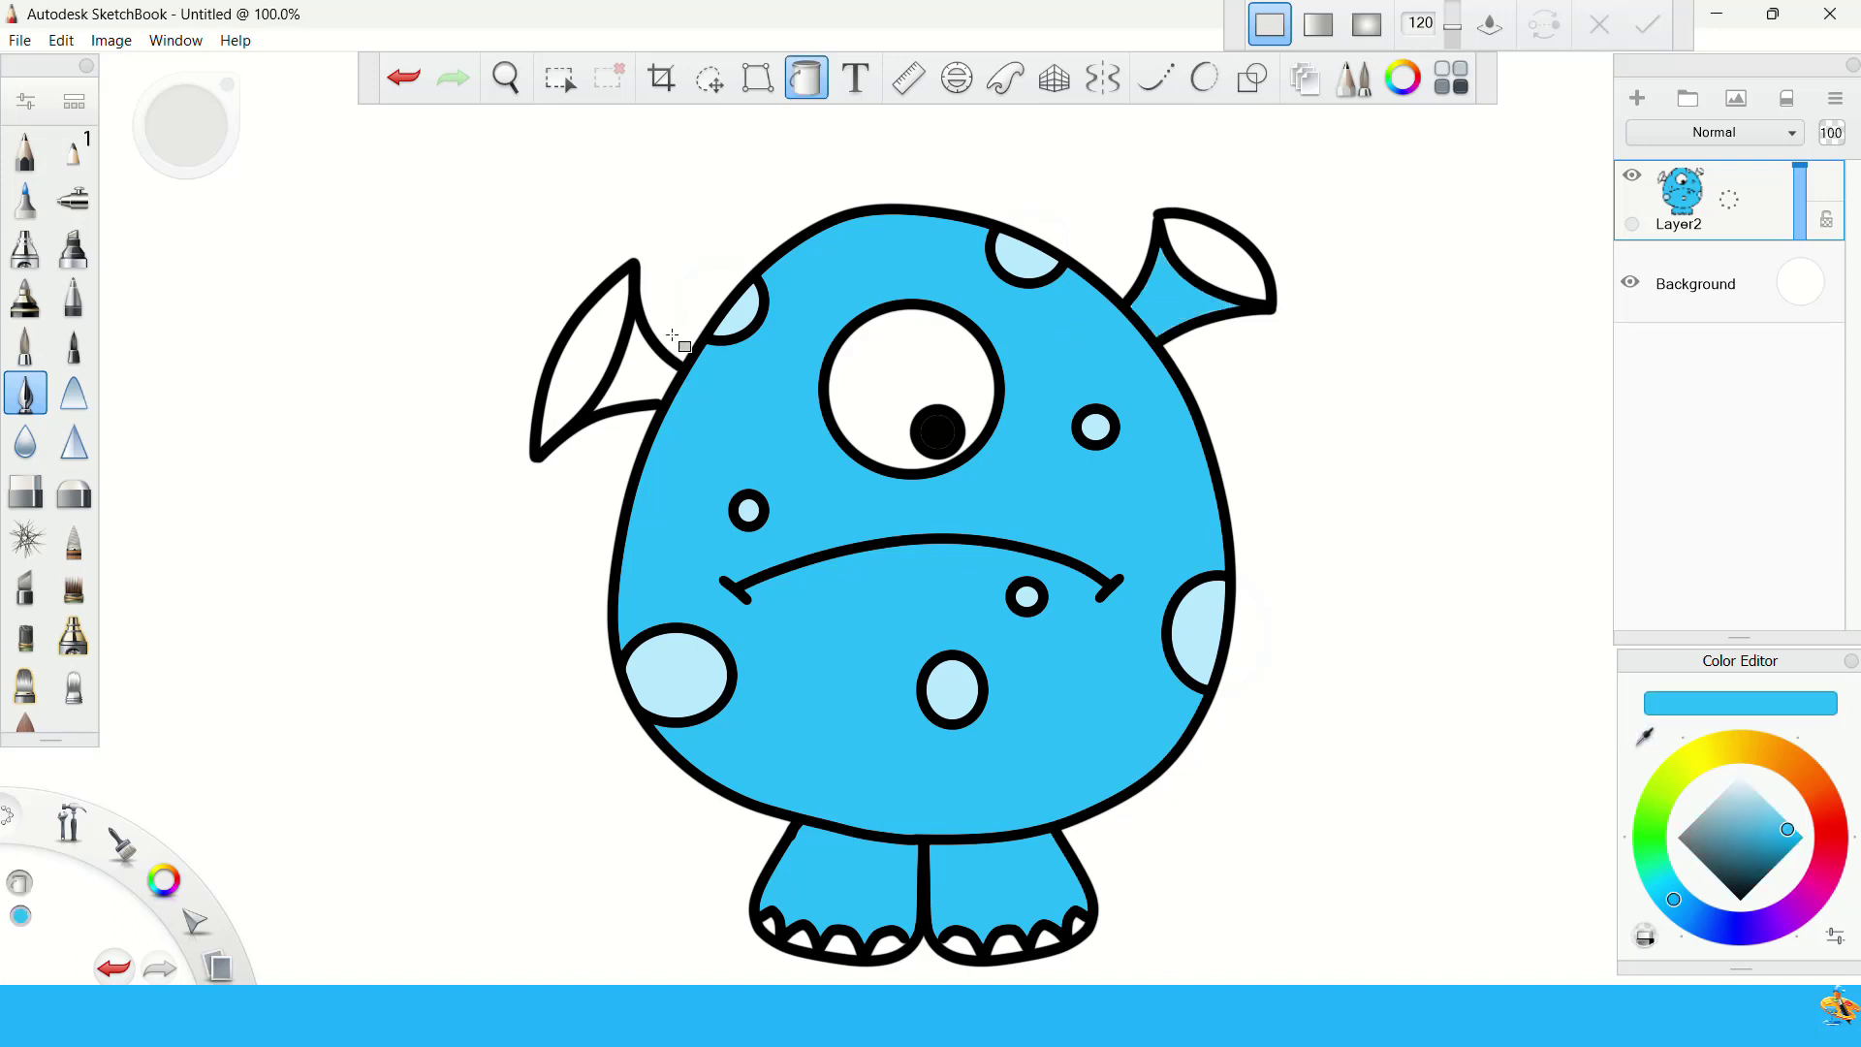
left_click(647, 381)
- Sample the pale blue of a body spot and flood-fill the inner opening of both ears
left_click(1645, 736)
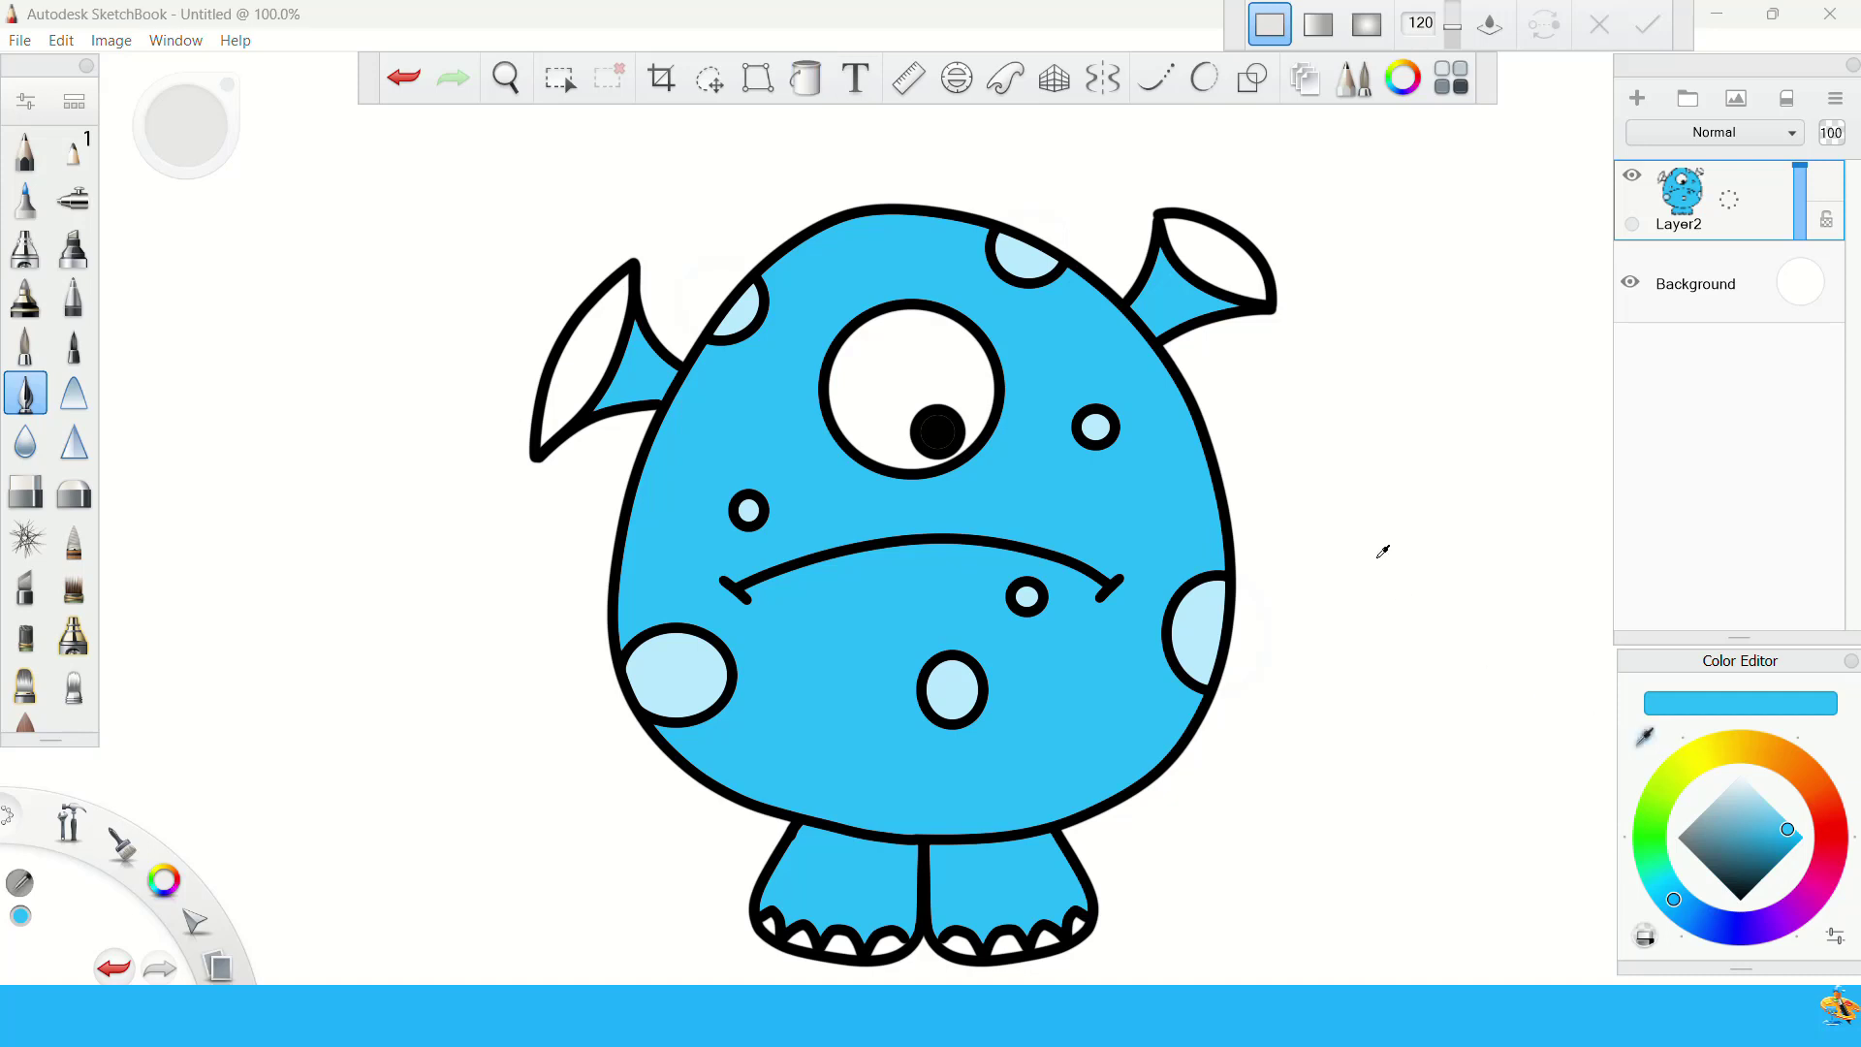
left_click(1248, 254)
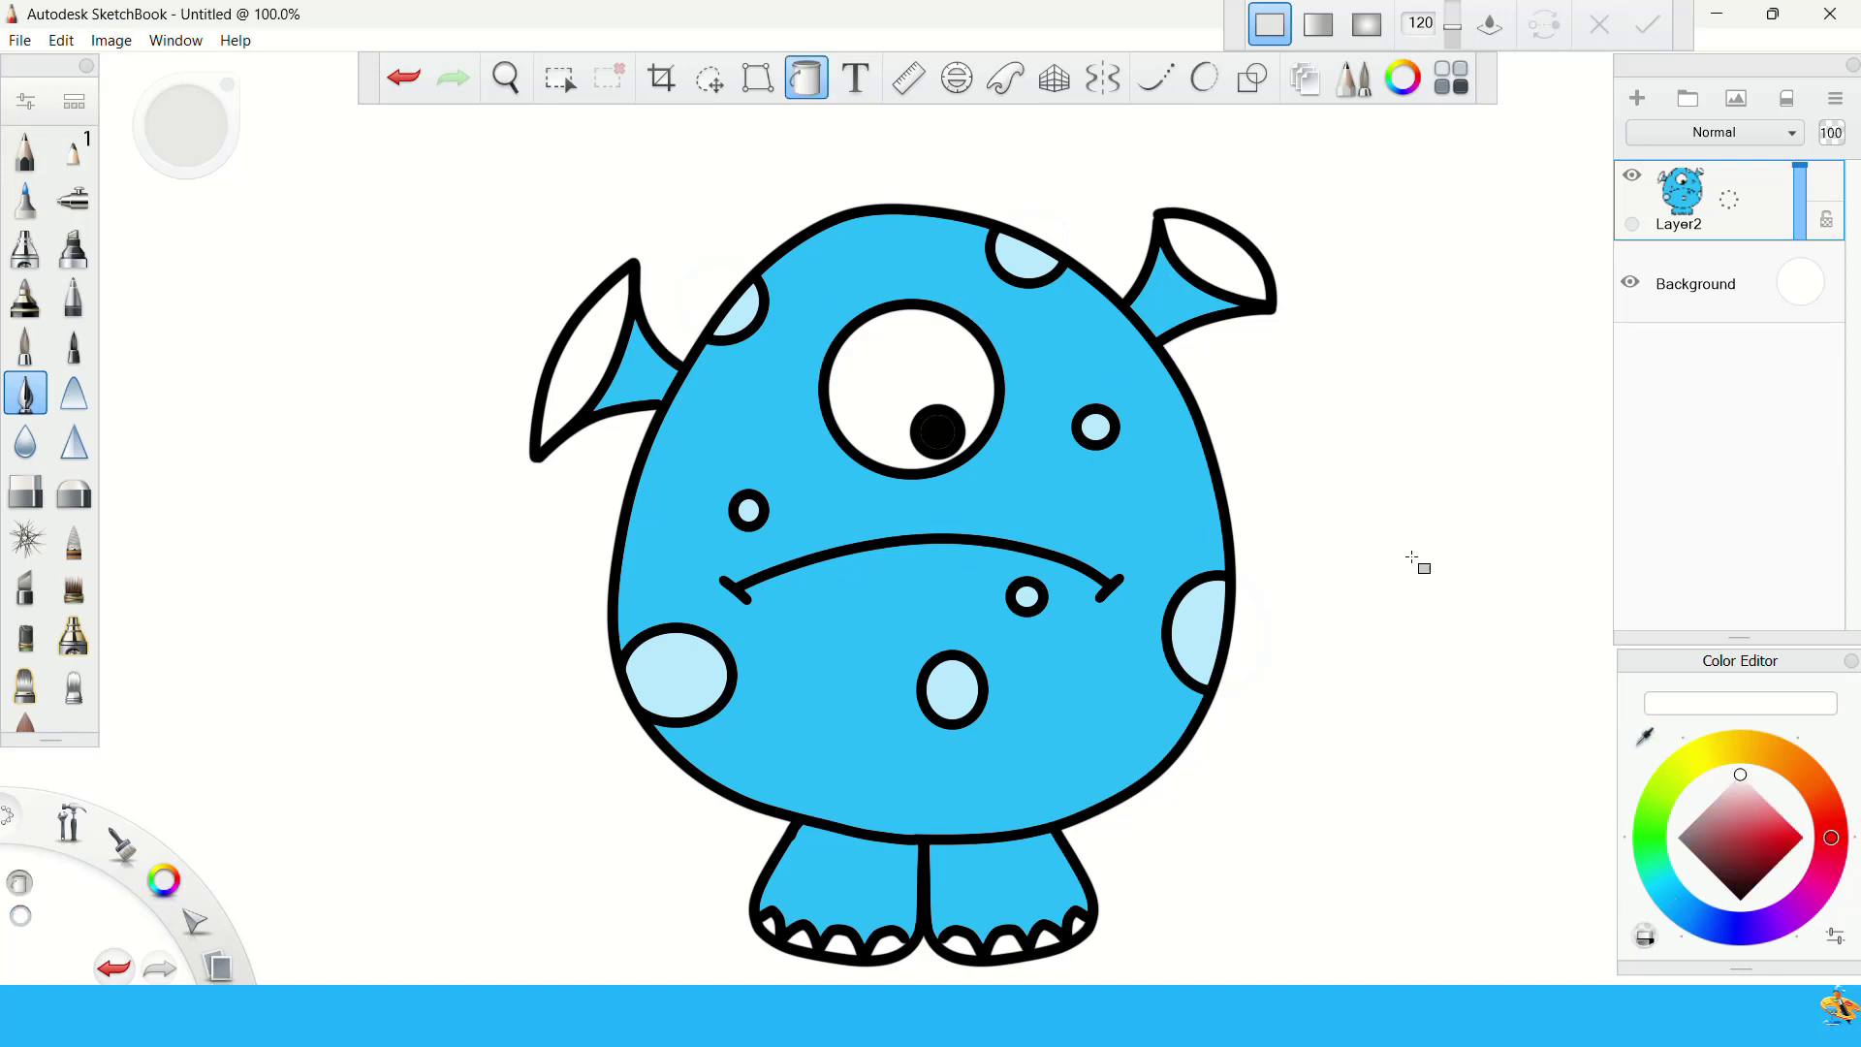
left_click(1646, 739)
left_click(1025, 254)
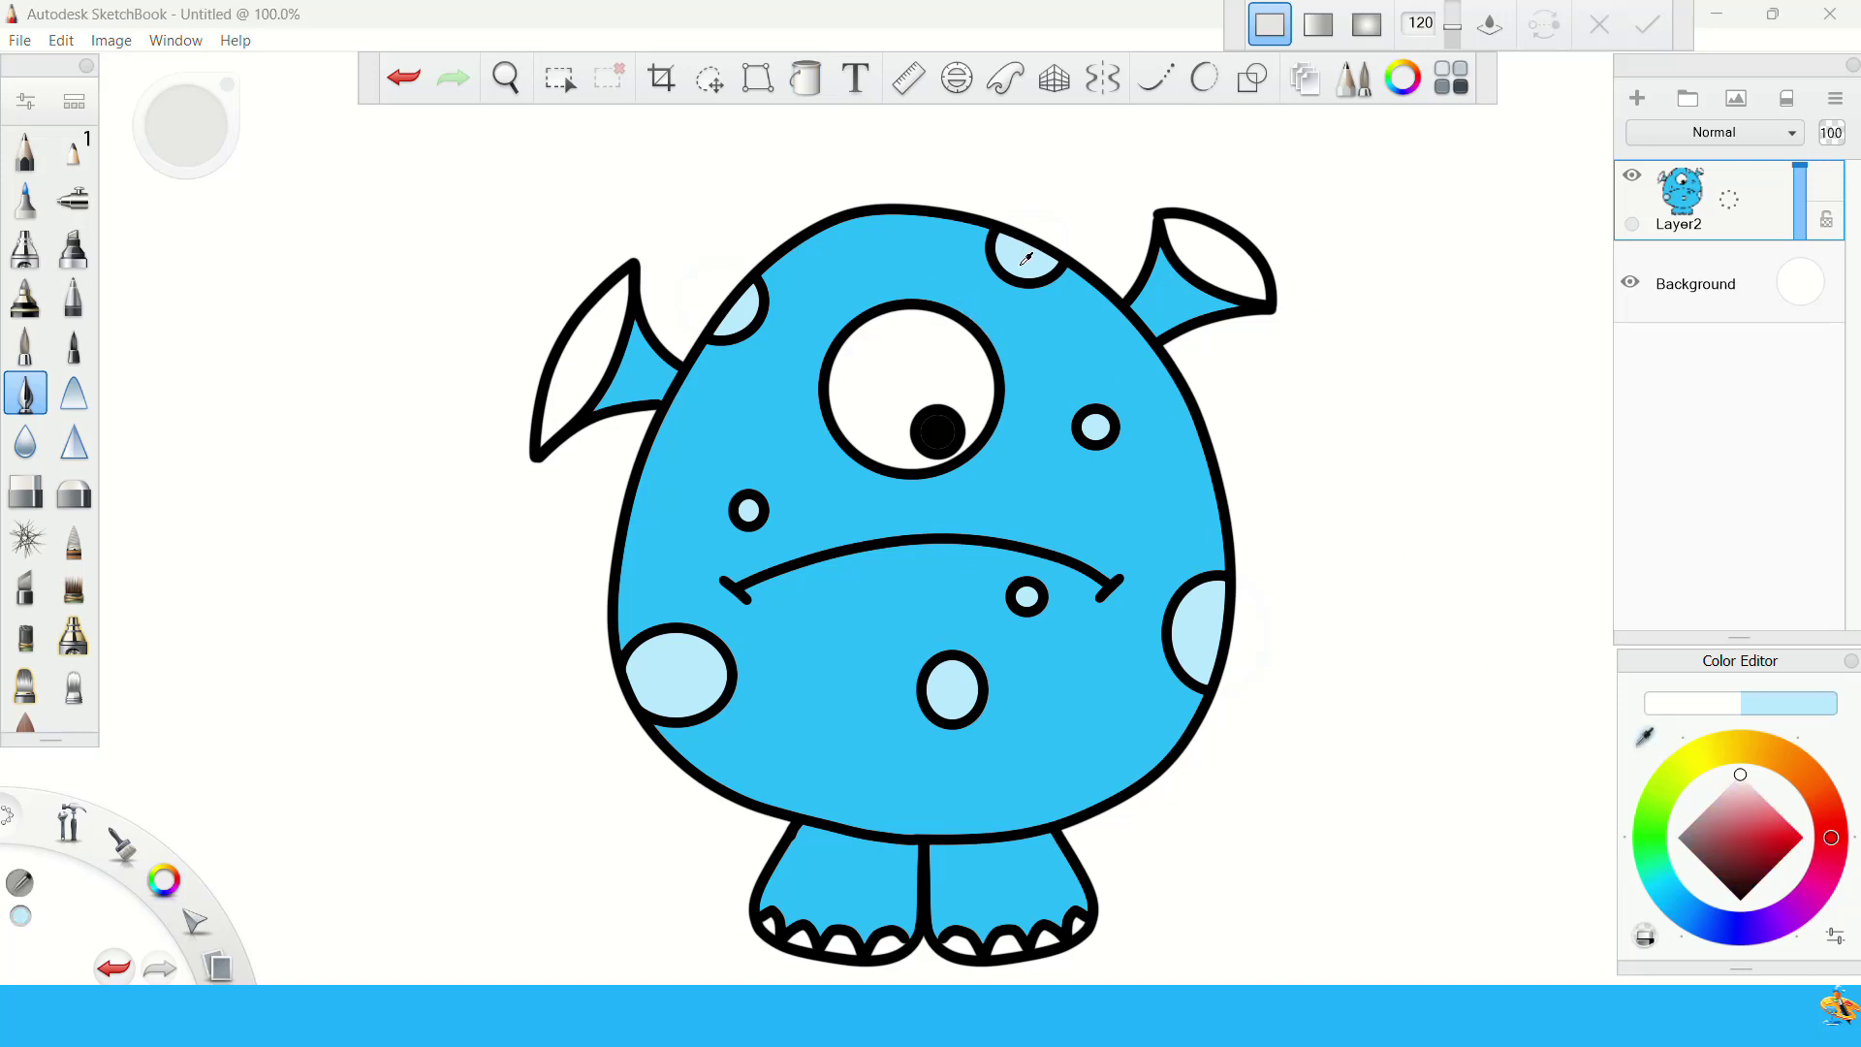
left_click(1247, 274)
left_click(599, 371)
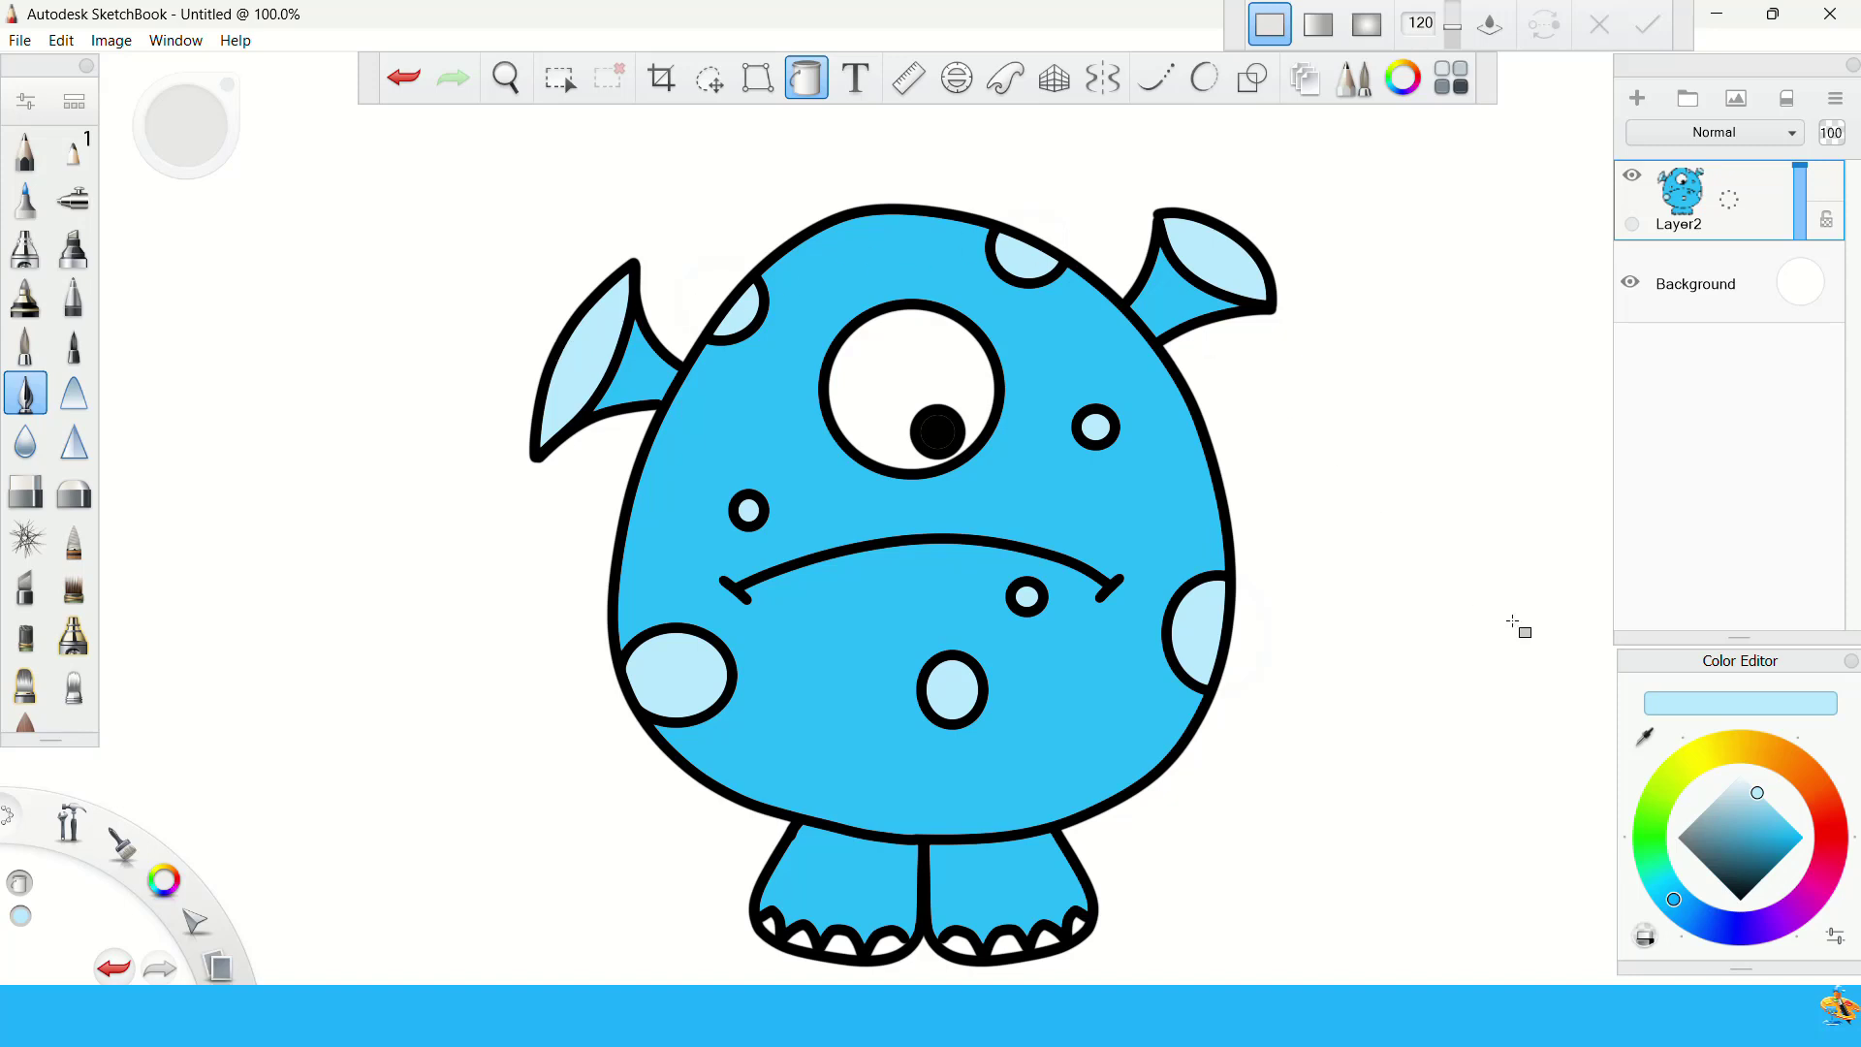
- Set the colour to black and draw a row of spiky hair outlines across the top of the head using steady stroke
left_click_drag(1707, 835, 1740, 900)
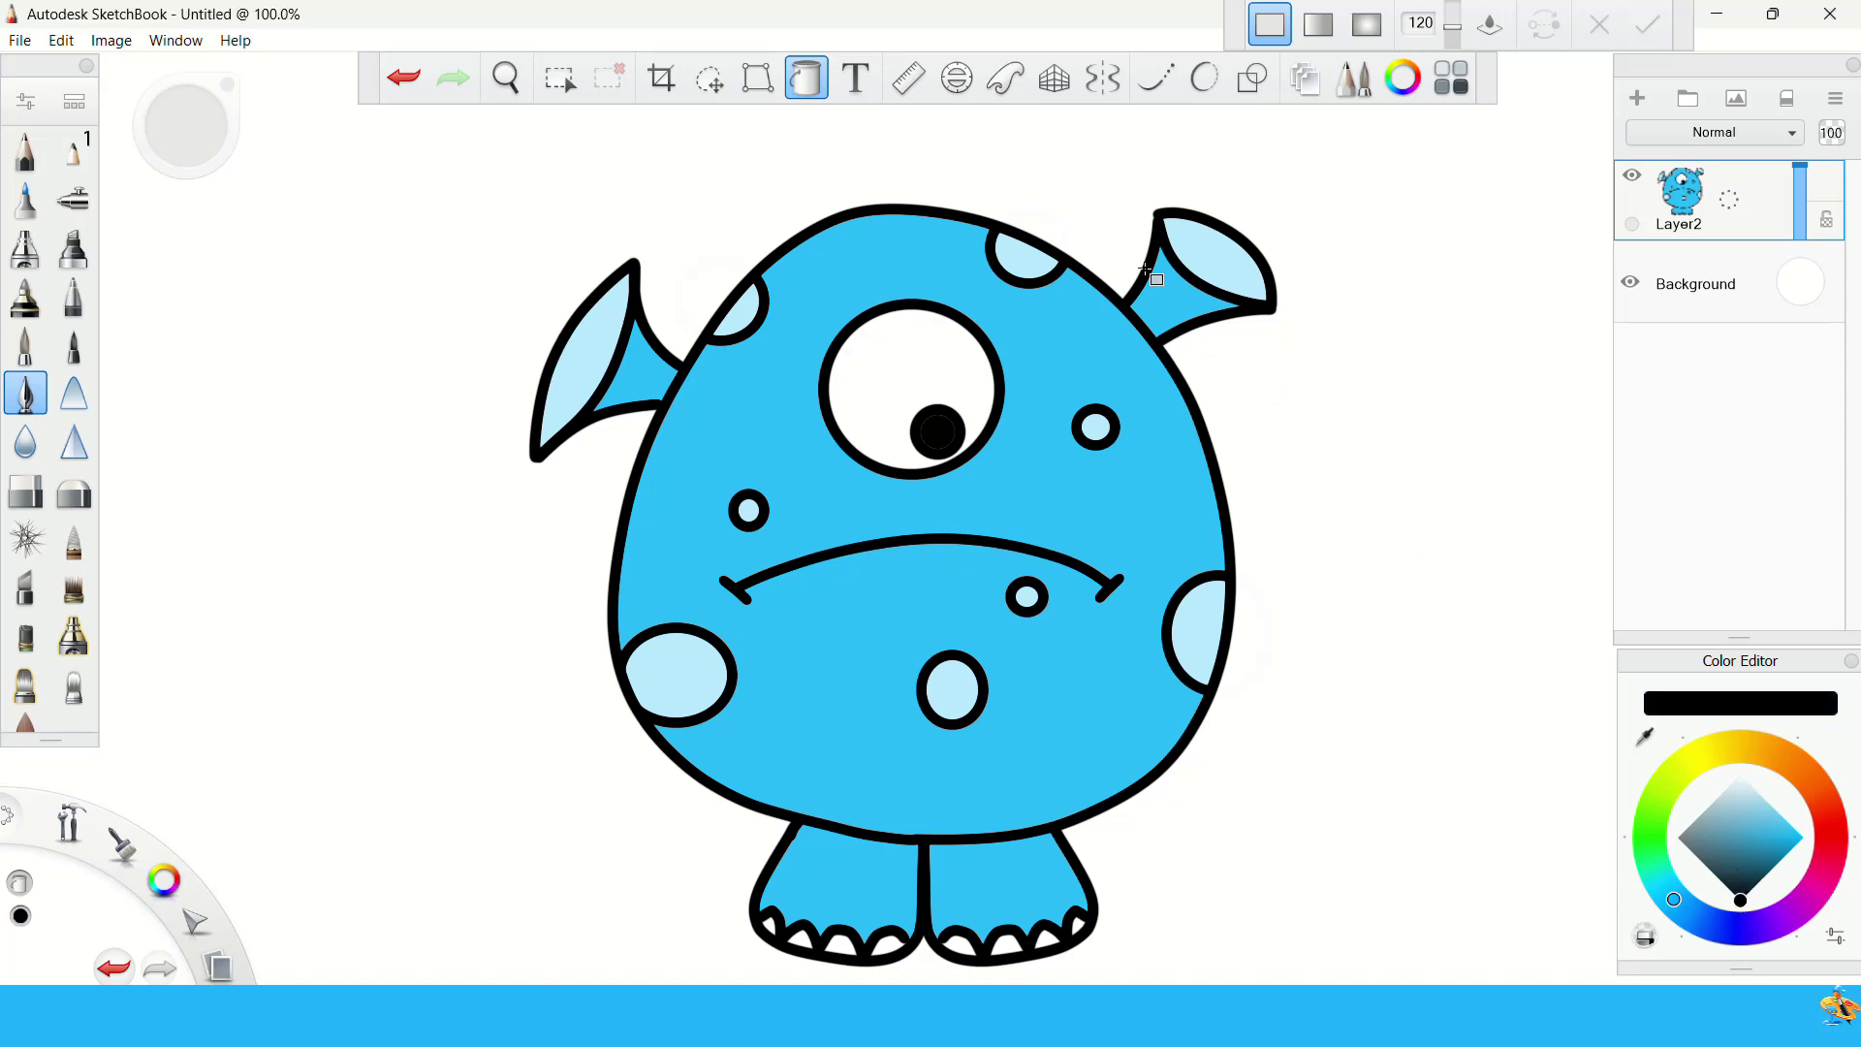
left_click(809, 82)
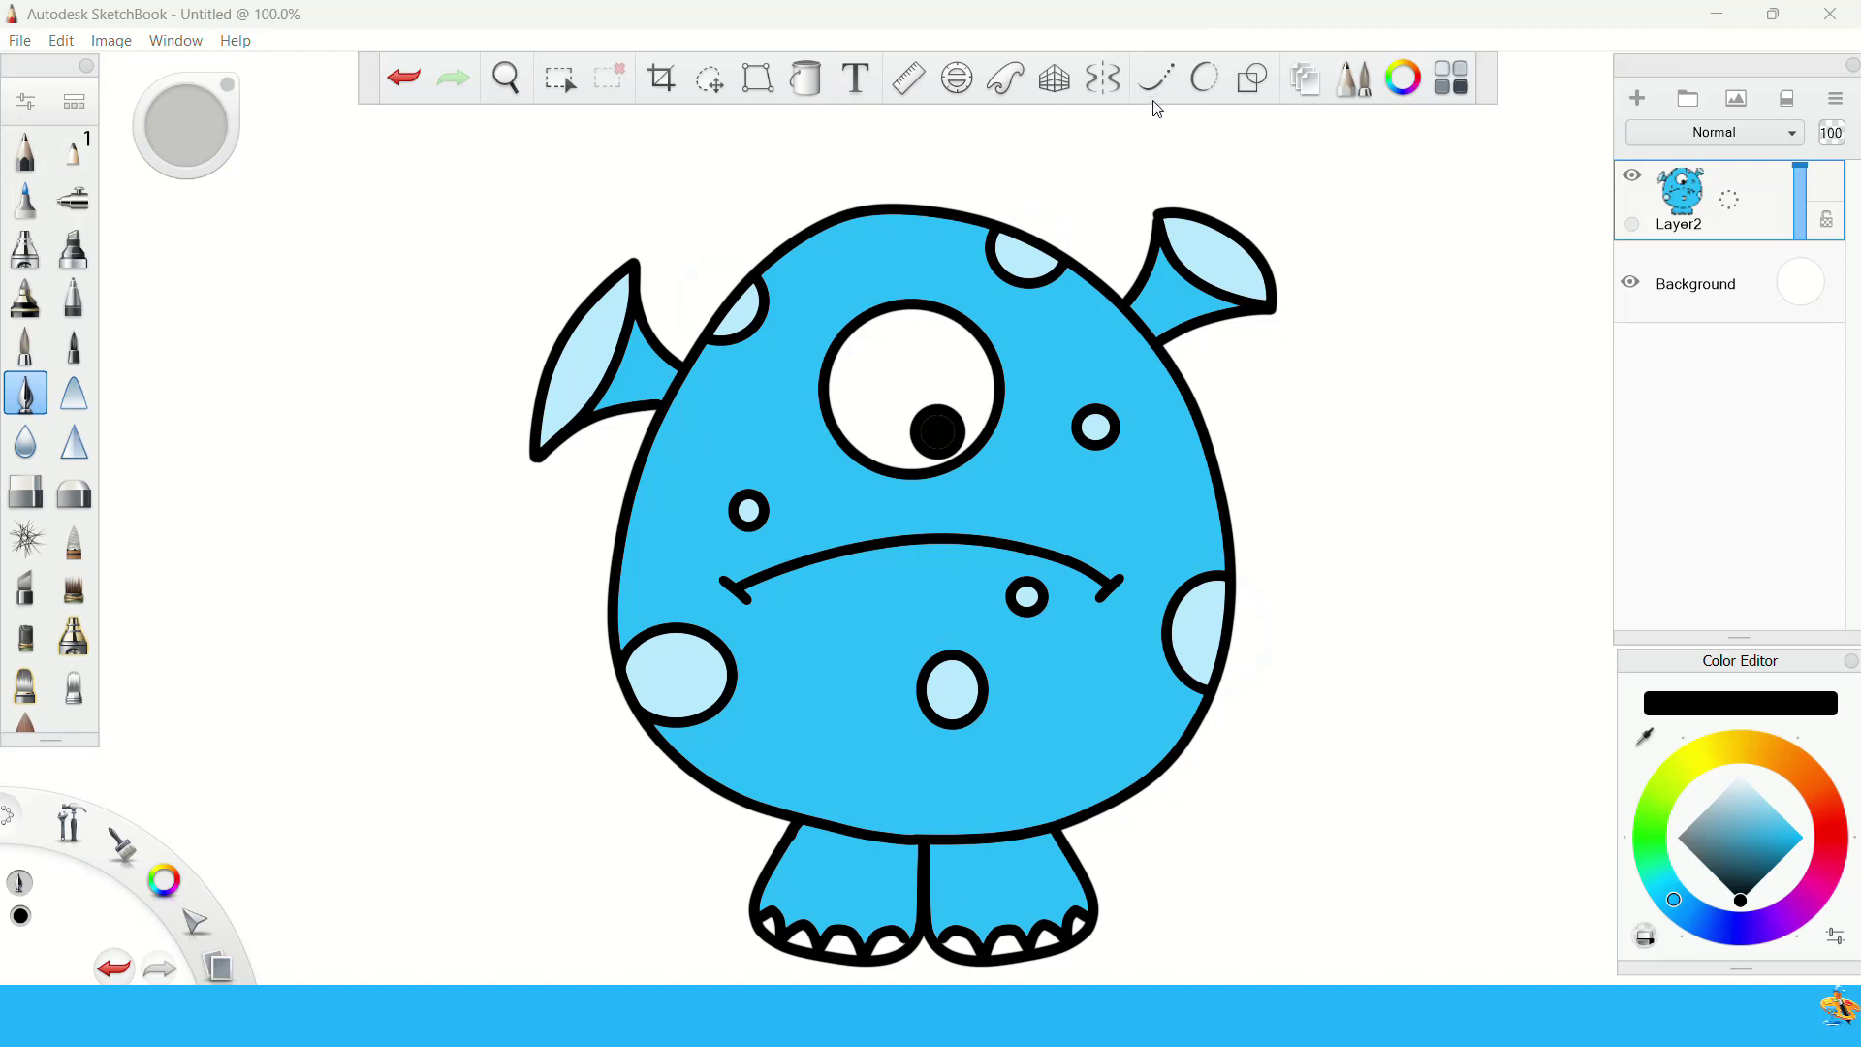
left_click(1155, 80)
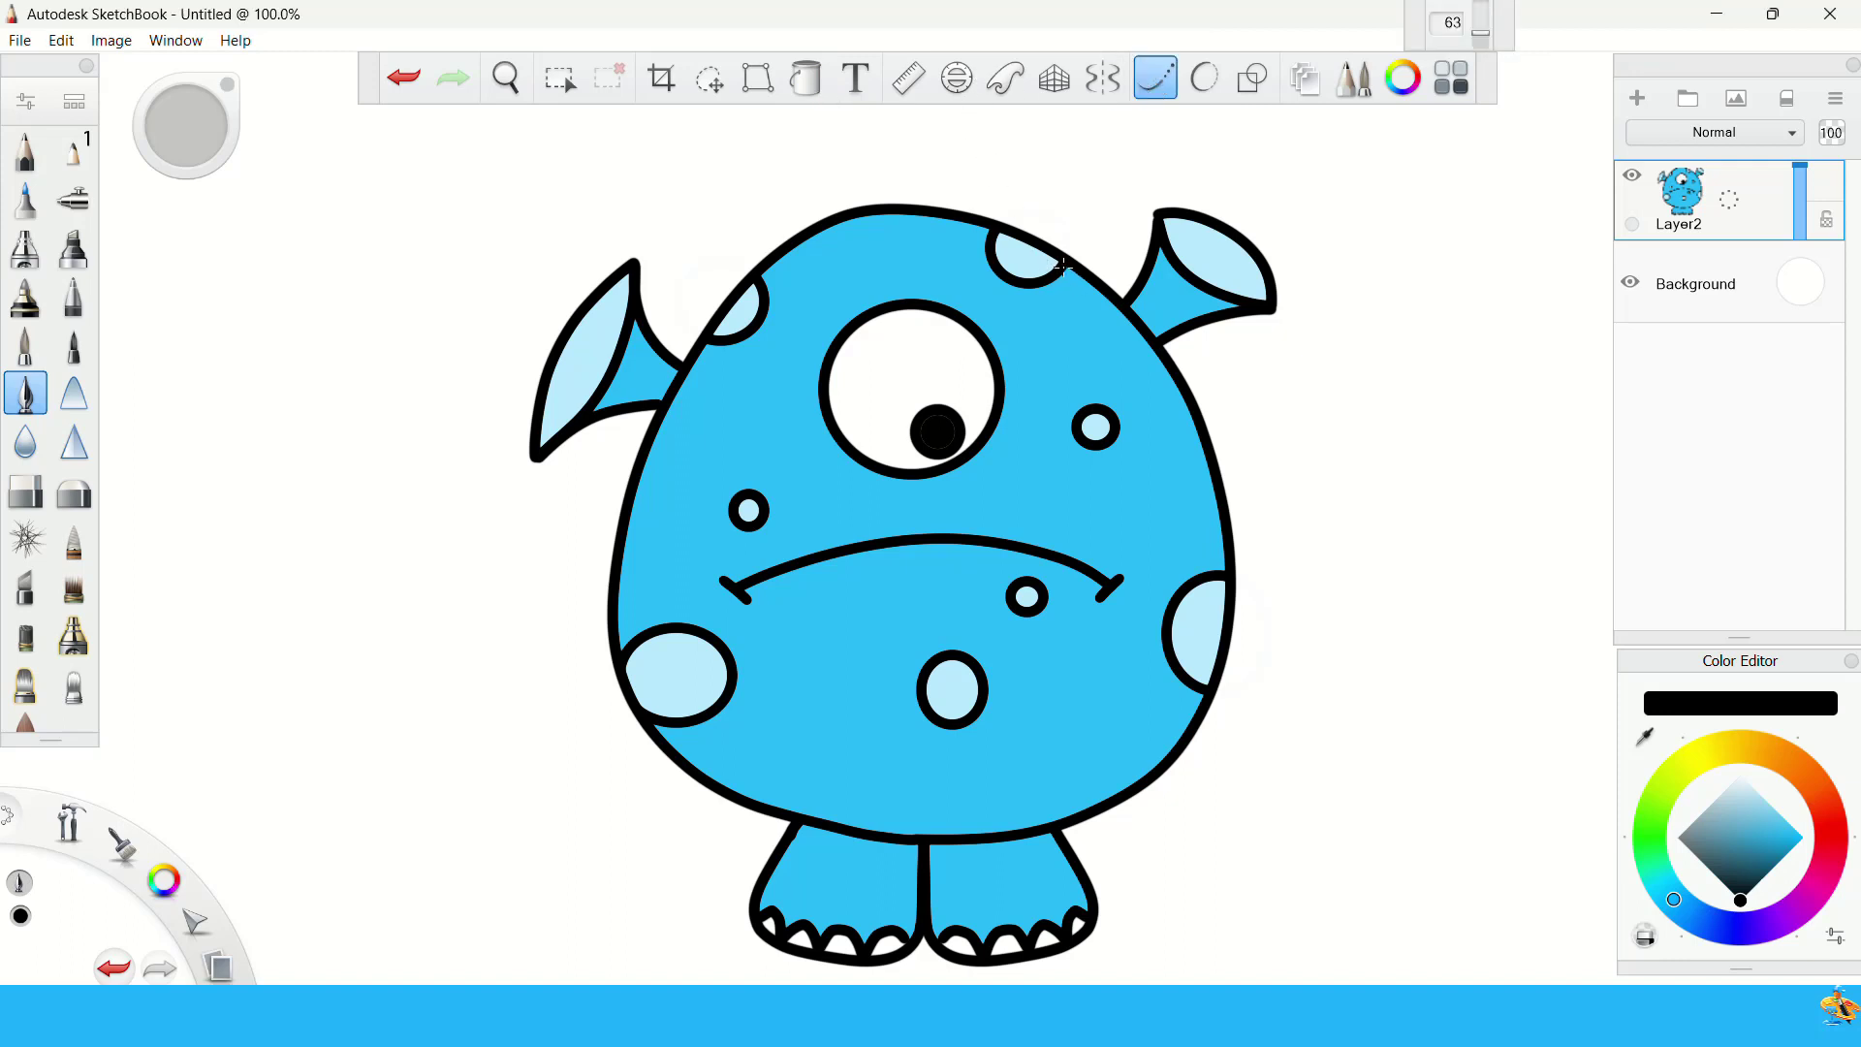
mouse_move(995, 209)
left_mouse_down()
mouse_move(1134, 127)
mouse_move(1047, 148)
mouse_move(944, 233)
mouse_move(1022, 139)
mouse_move(1119, 87)
mouse_move(1028, 121)
mouse_move(946, 238)
mouse_move(1031, 74)
left_mouse_up()
mouse_move(974, 163)
left_mouse_down()
mouse_move(942, 230)
mouse_move(973, 66)
left_mouse_up()
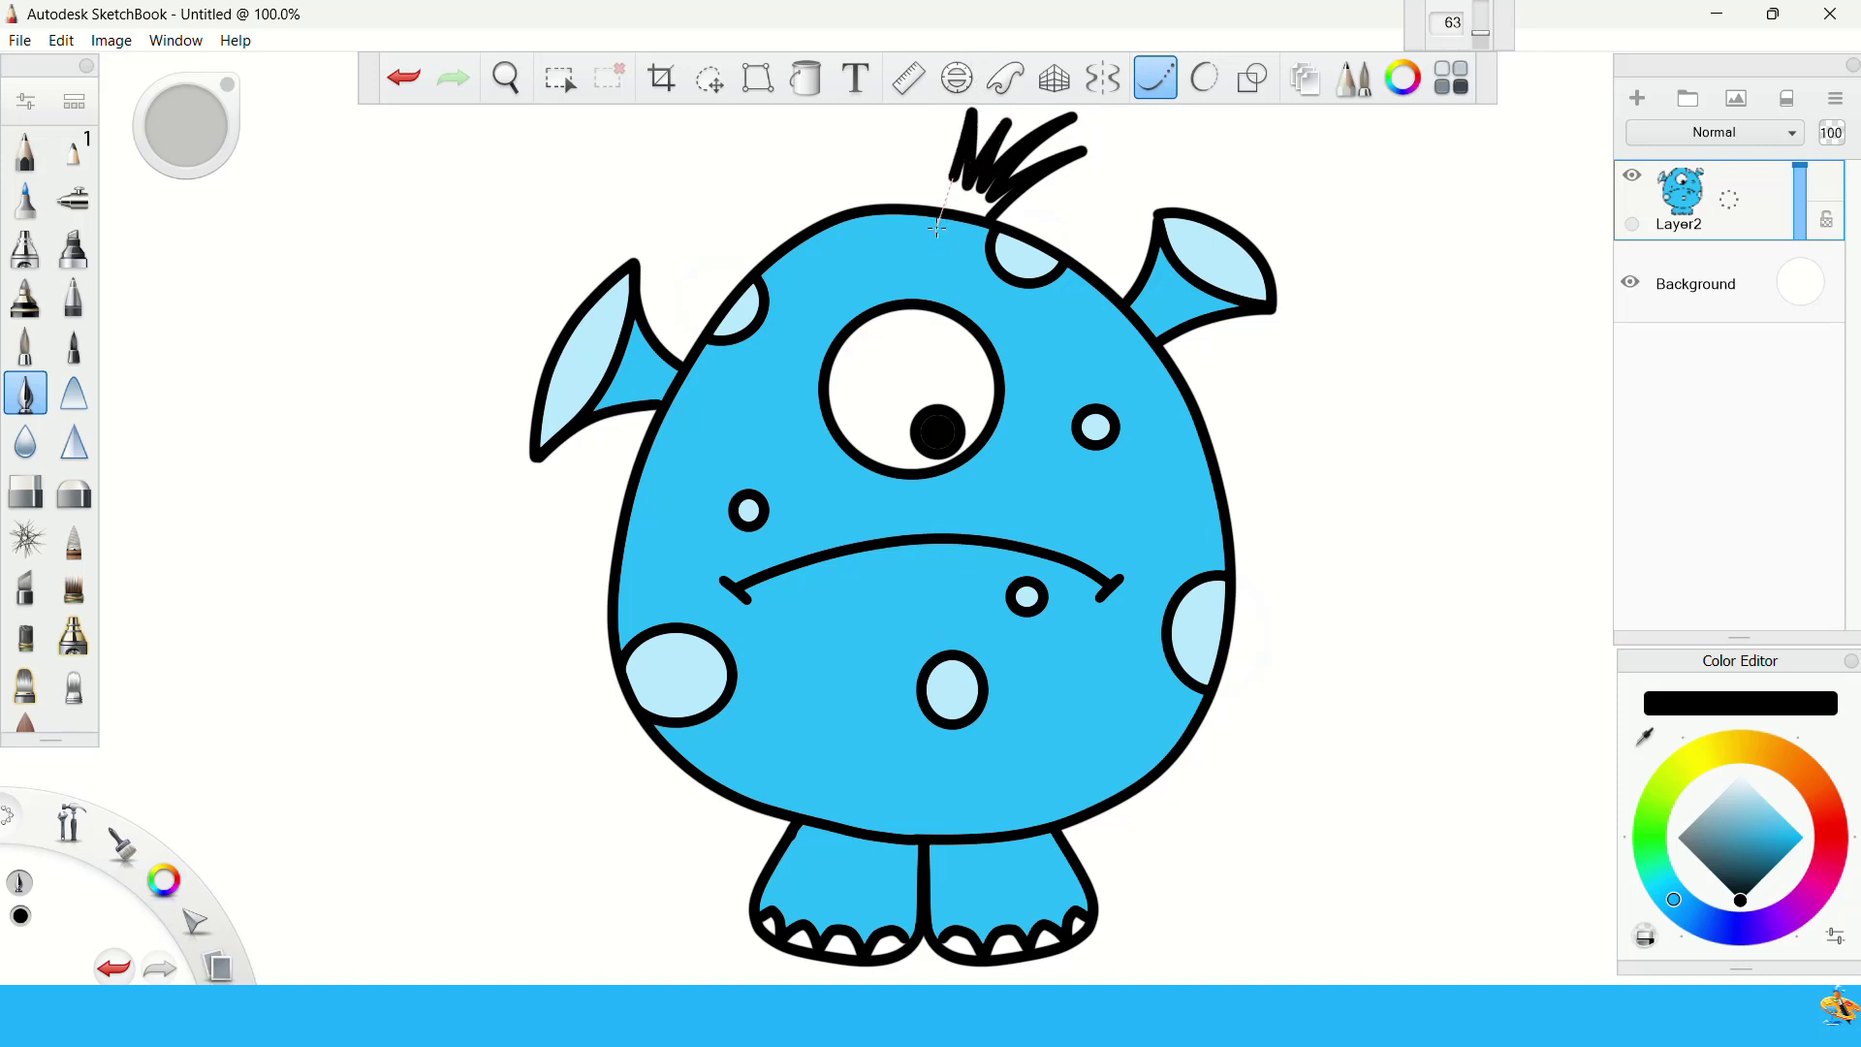
mouse_move(957, 184)
left_mouse_down()
mouse_move(911, 80)
mouse_move(832, 5)
left_mouse_up()
mouse_move(894, 127)
left_mouse_down()
mouse_move(882, 237)
mouse_move(853, 92)
mouse_move(821, 78)
left_mouse_up()
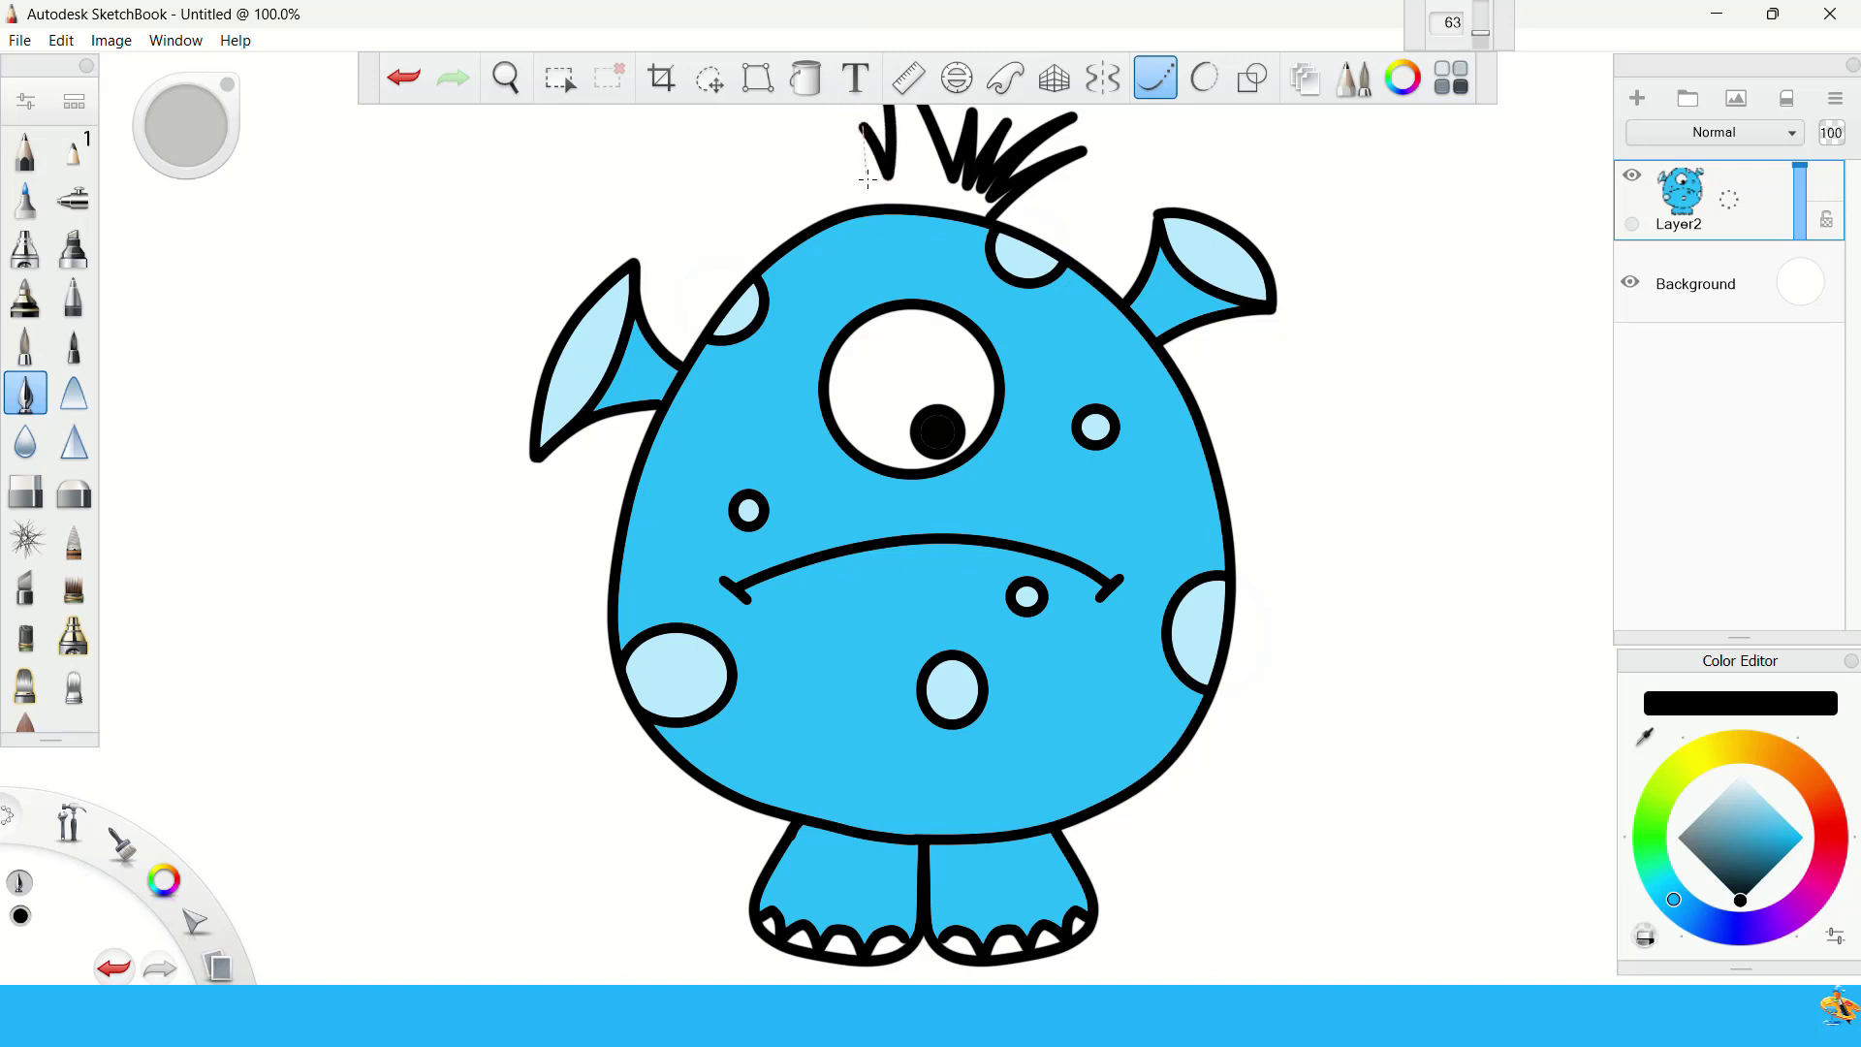
mouse_move(867, 179)
left_mouse_down()
mouse_move(866, 237)
mouse_move(805, 102)
left_mouse_up()
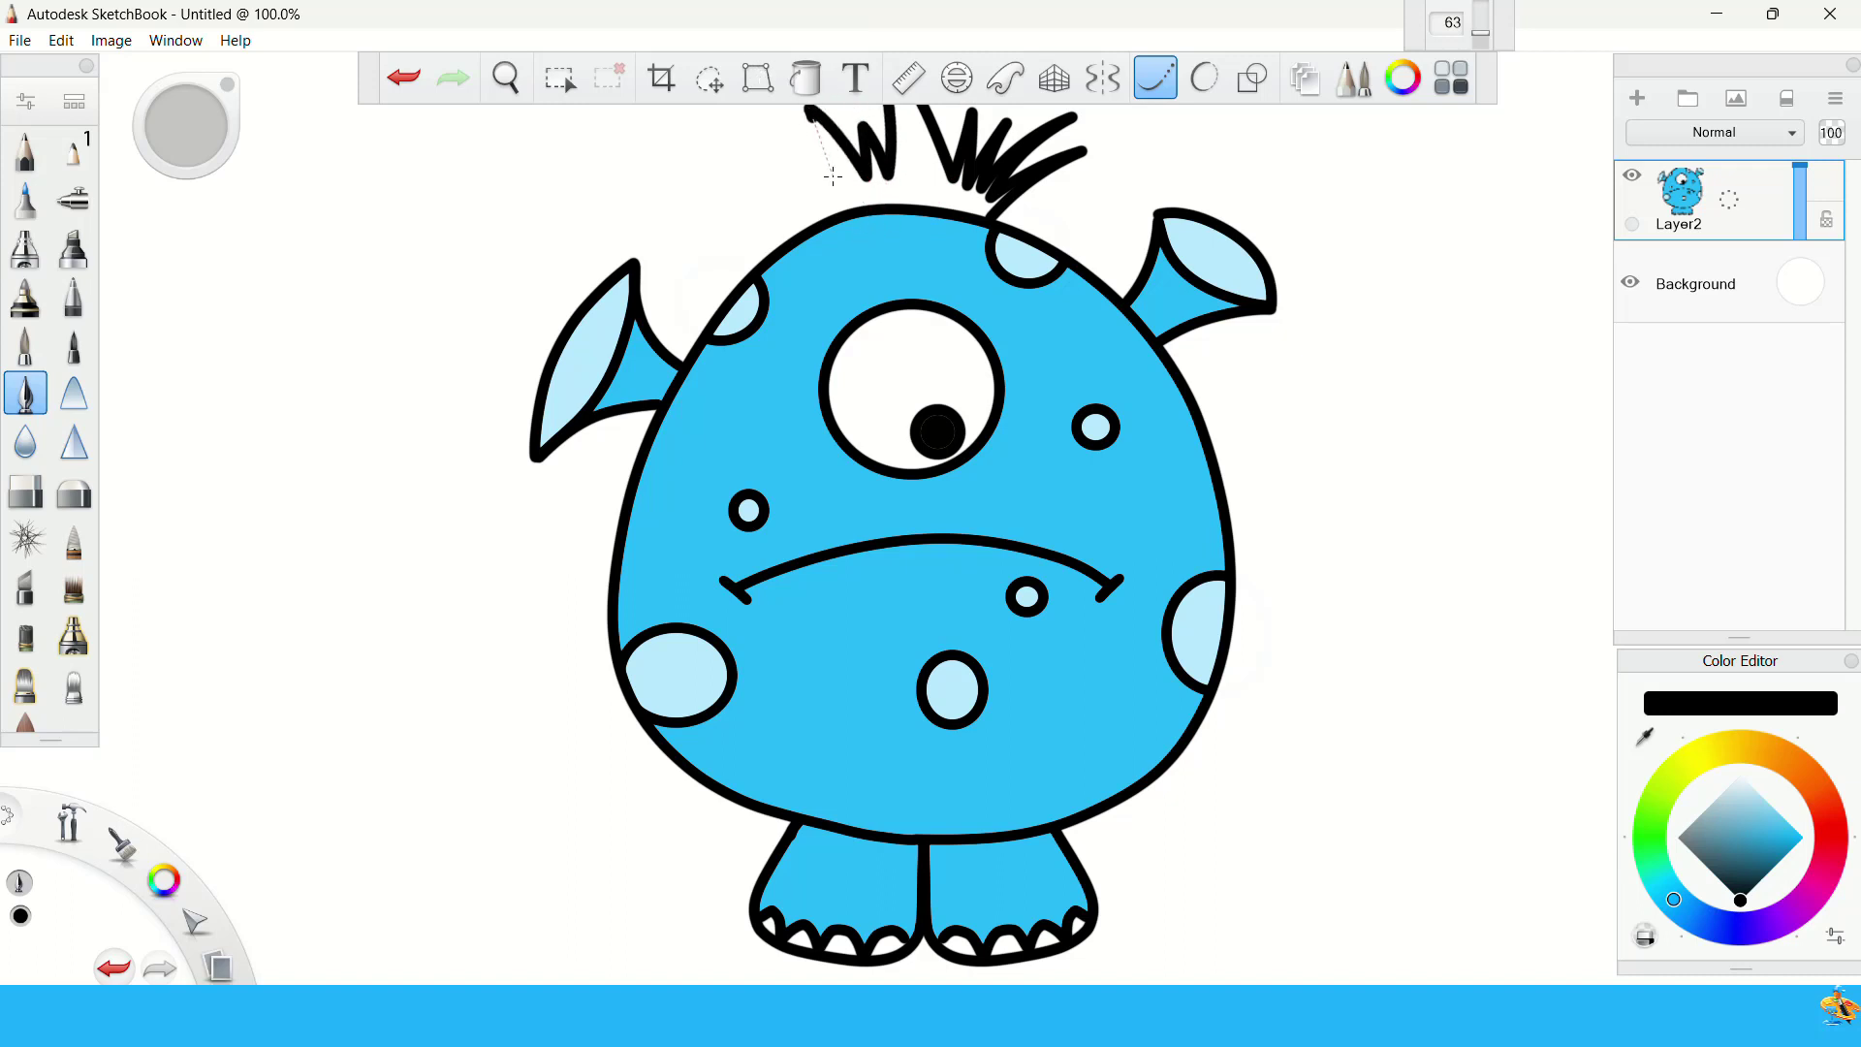
mouse_move(833, 175)
left_mouse_down()
mouse_move(837, 241)
mouse_move(773, 127)
mouse_move(684, 114)
left_mouse_up()
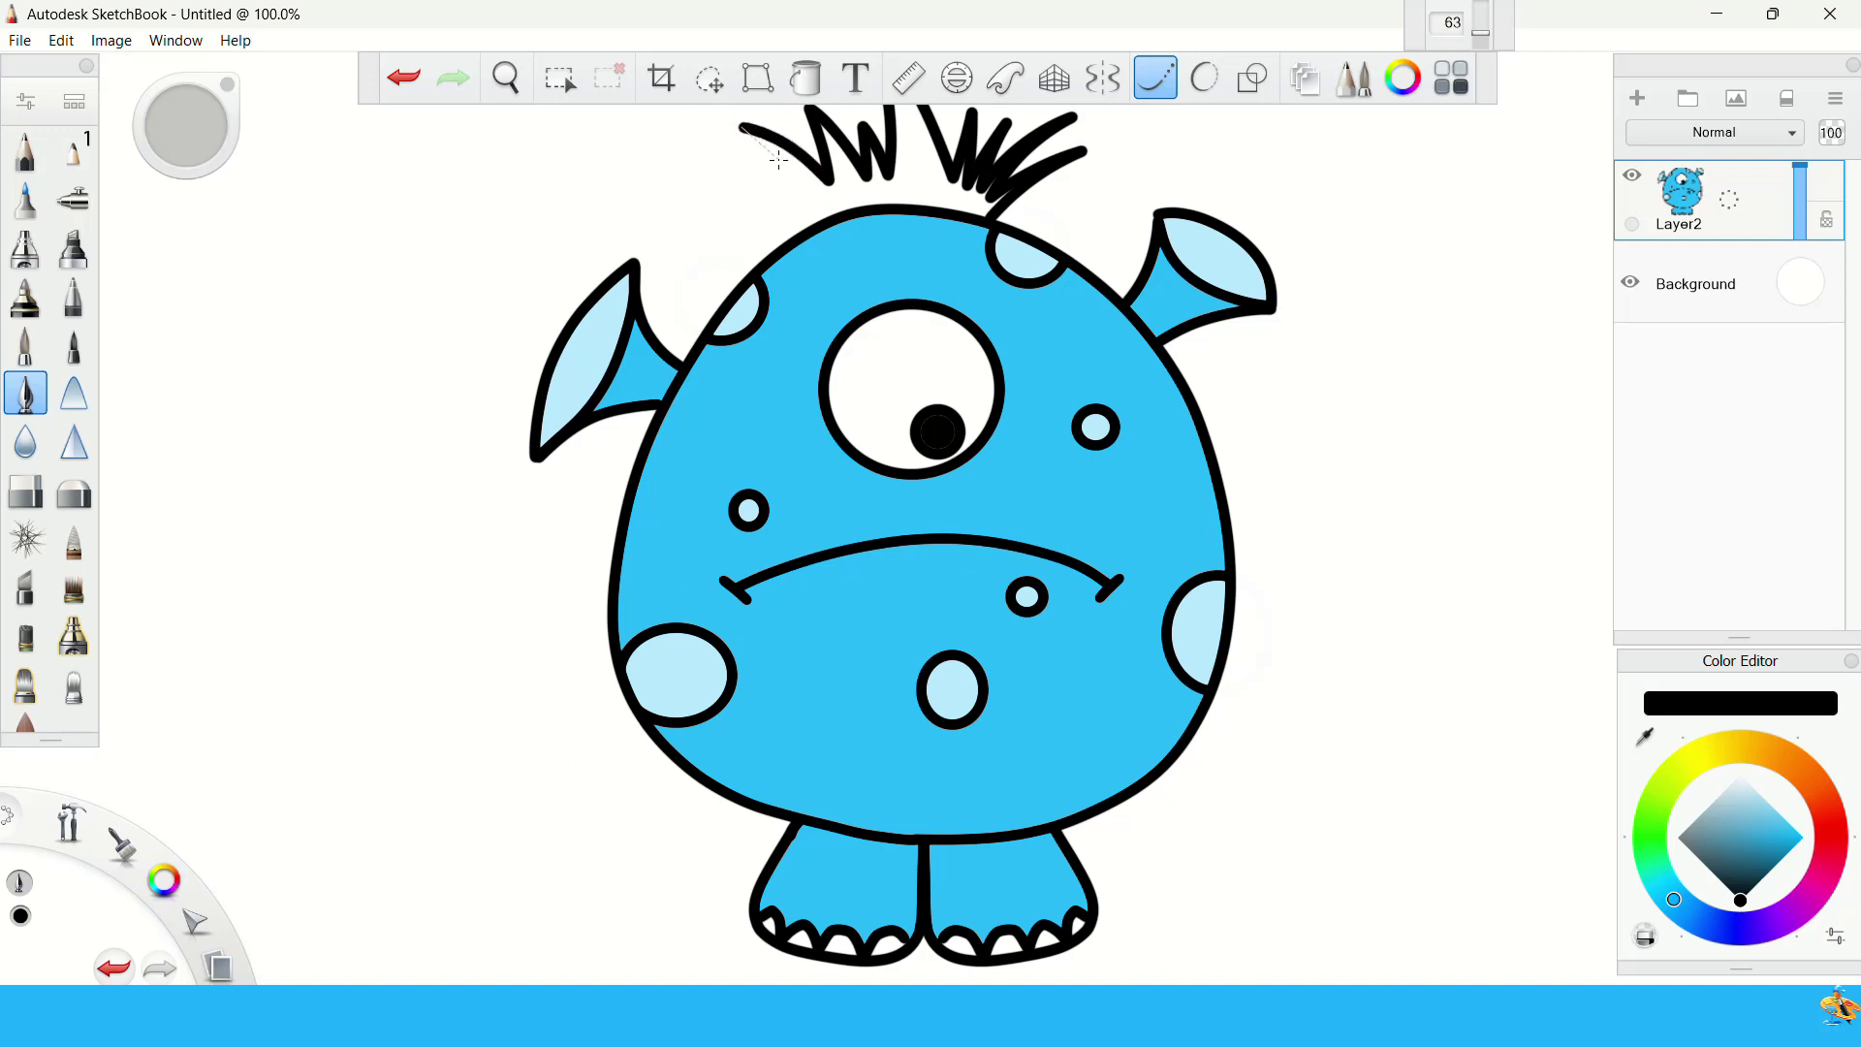
mouse_move(777, 158)
left_mouse_down()
mouse_move(828, 250)
mouse_move(761, 166)
mouse_move(706, 152)
mouse_move(844, 278)
left_mouse_up()
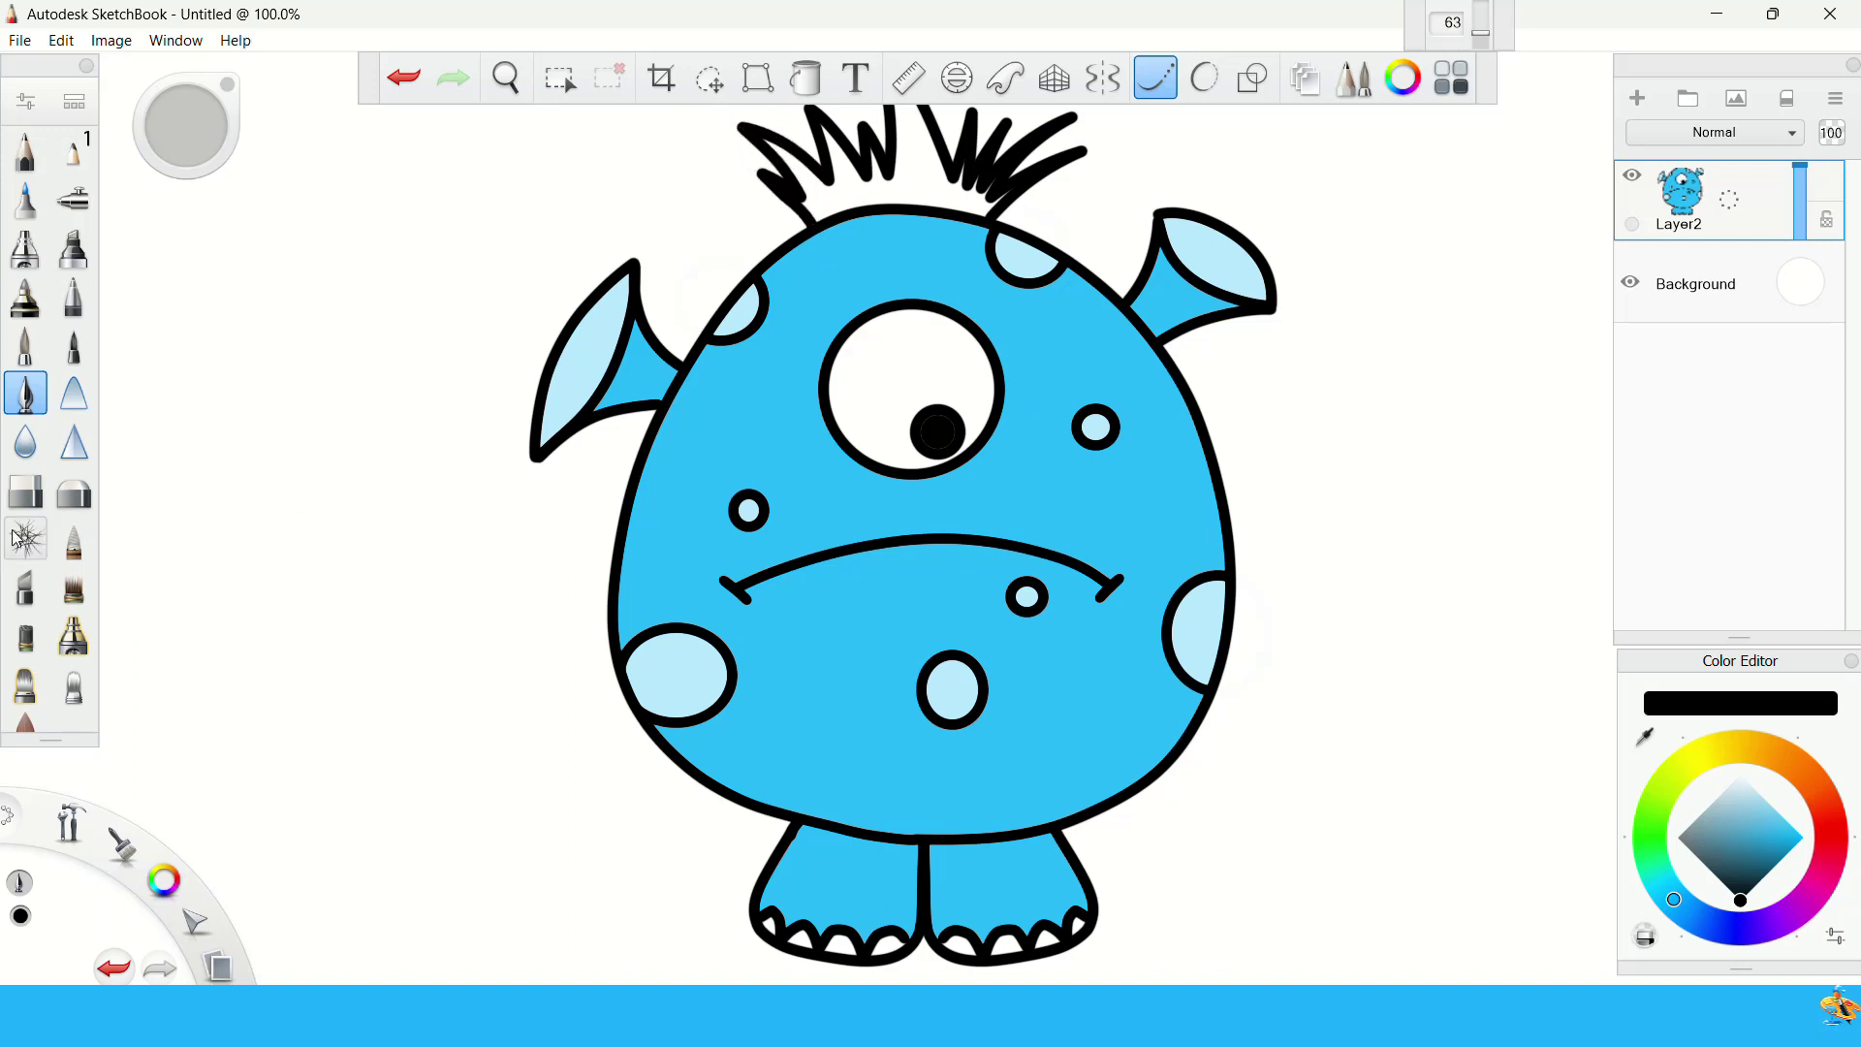
- Flood-fill the spiky hair outline on top of the head with solid black
left_click(25, 492)
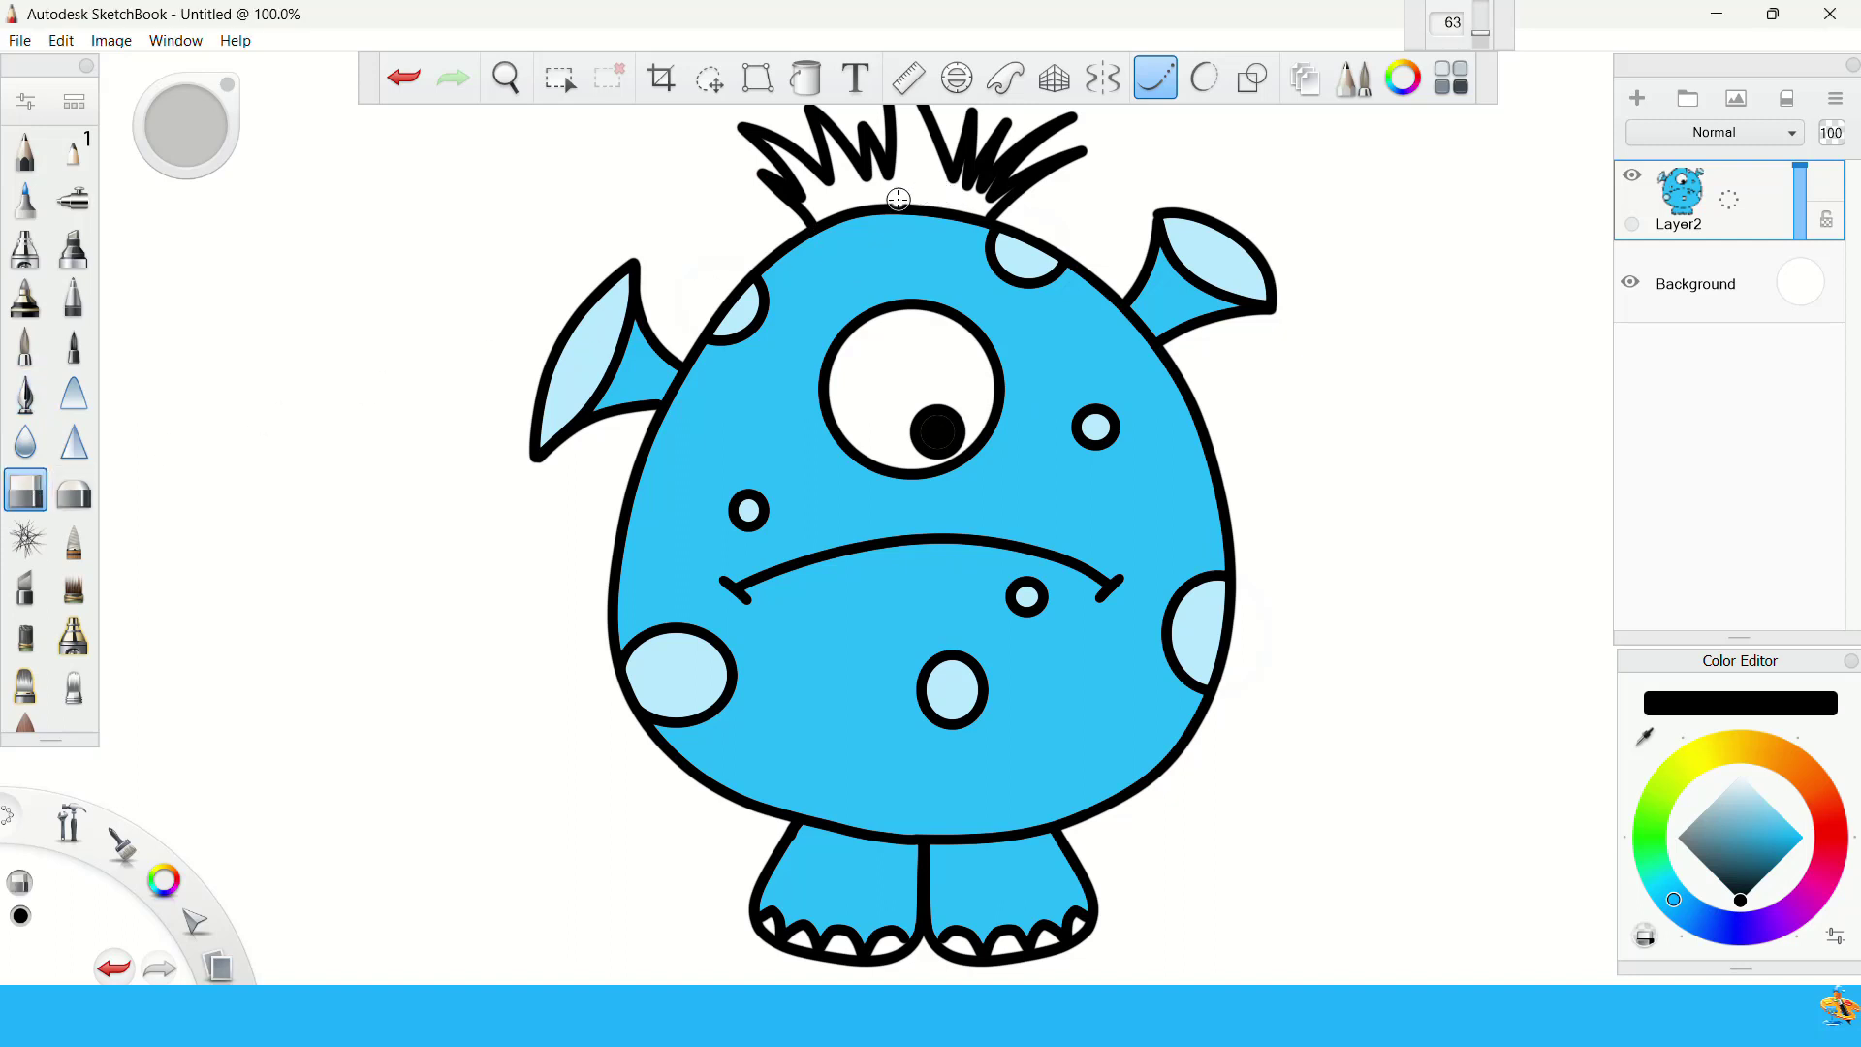
left_click(25, 393)
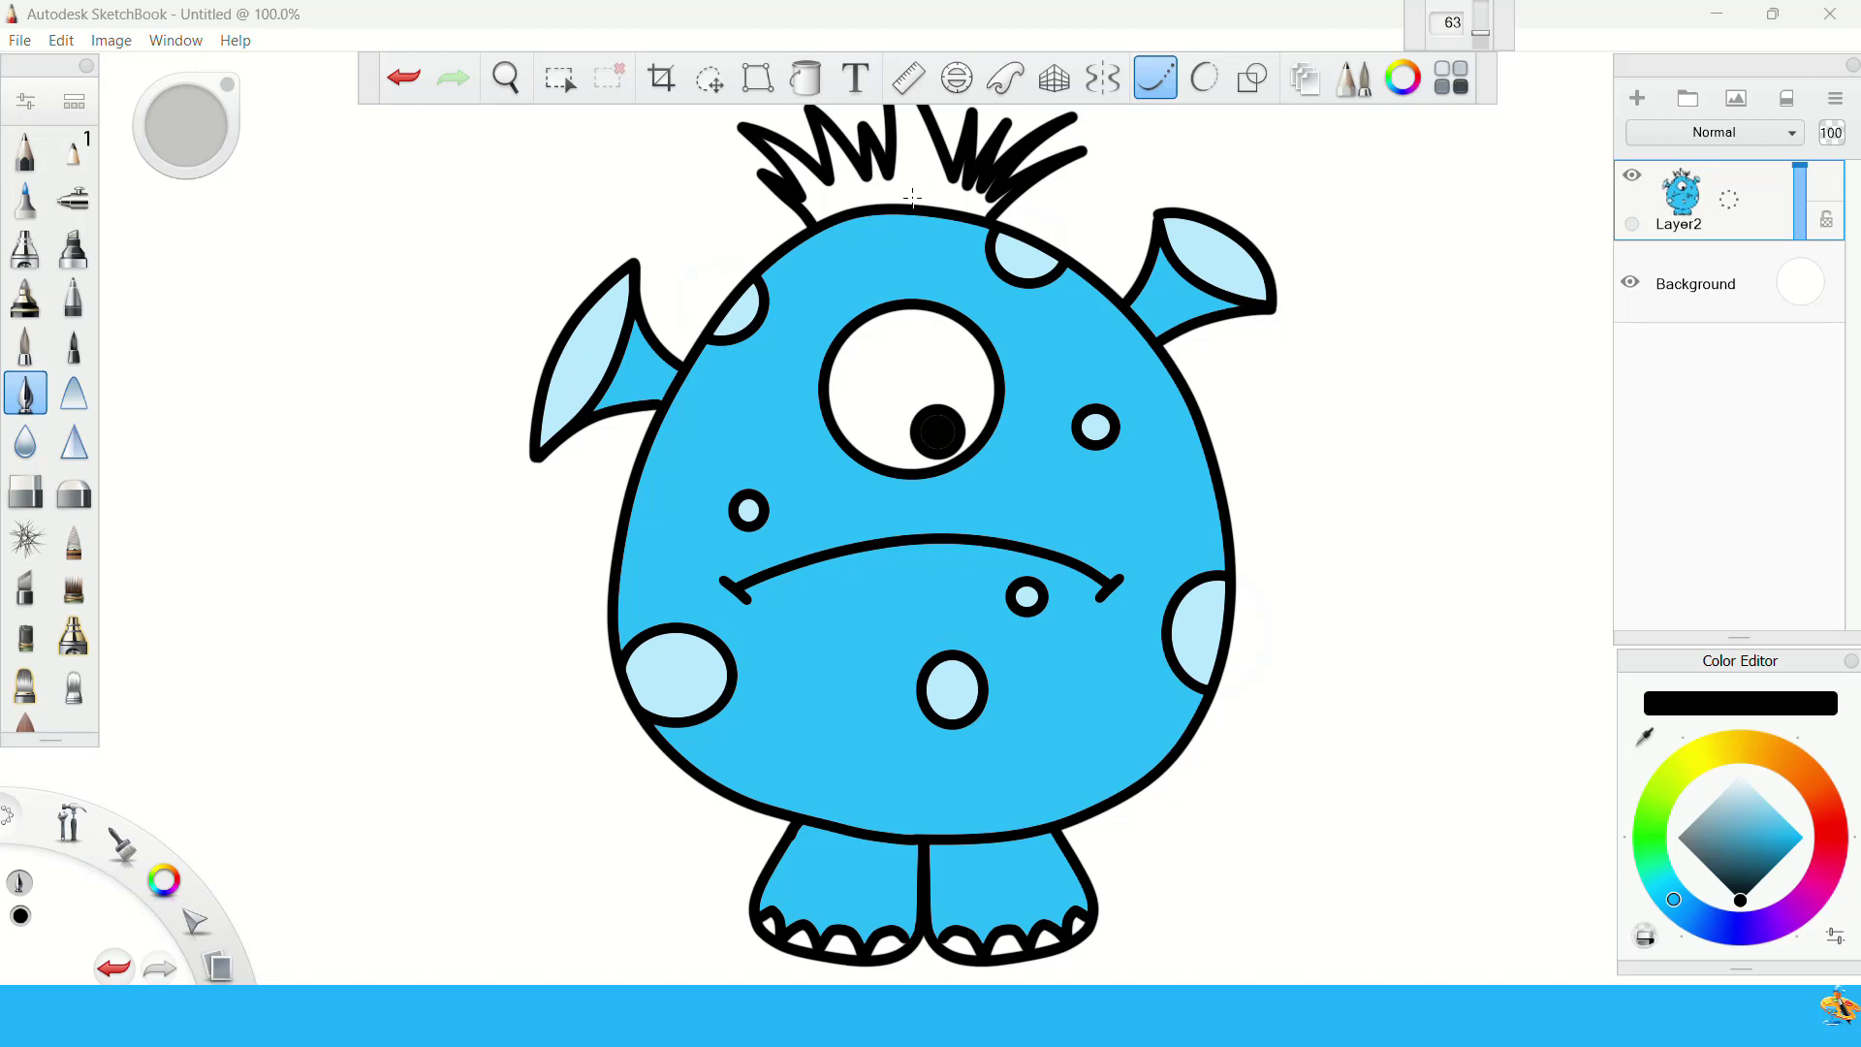
left_click(805, 77)
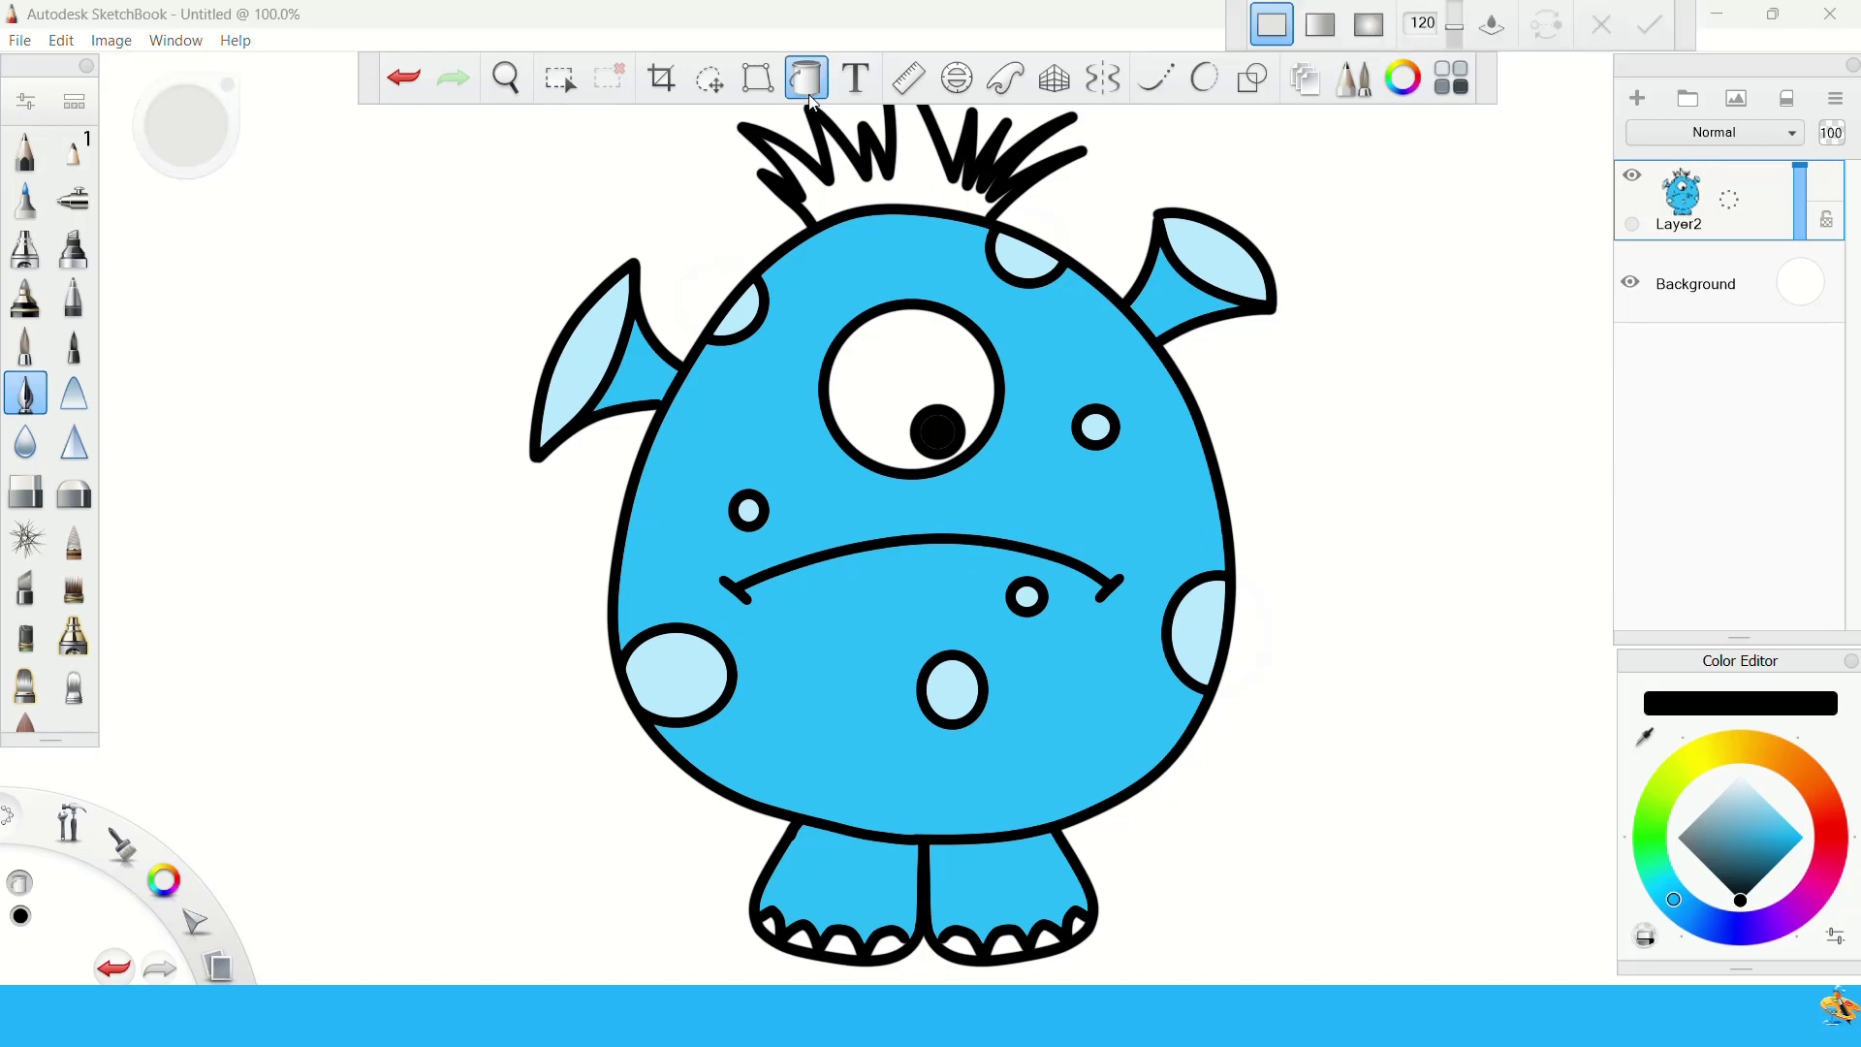
left_click(911, 184)
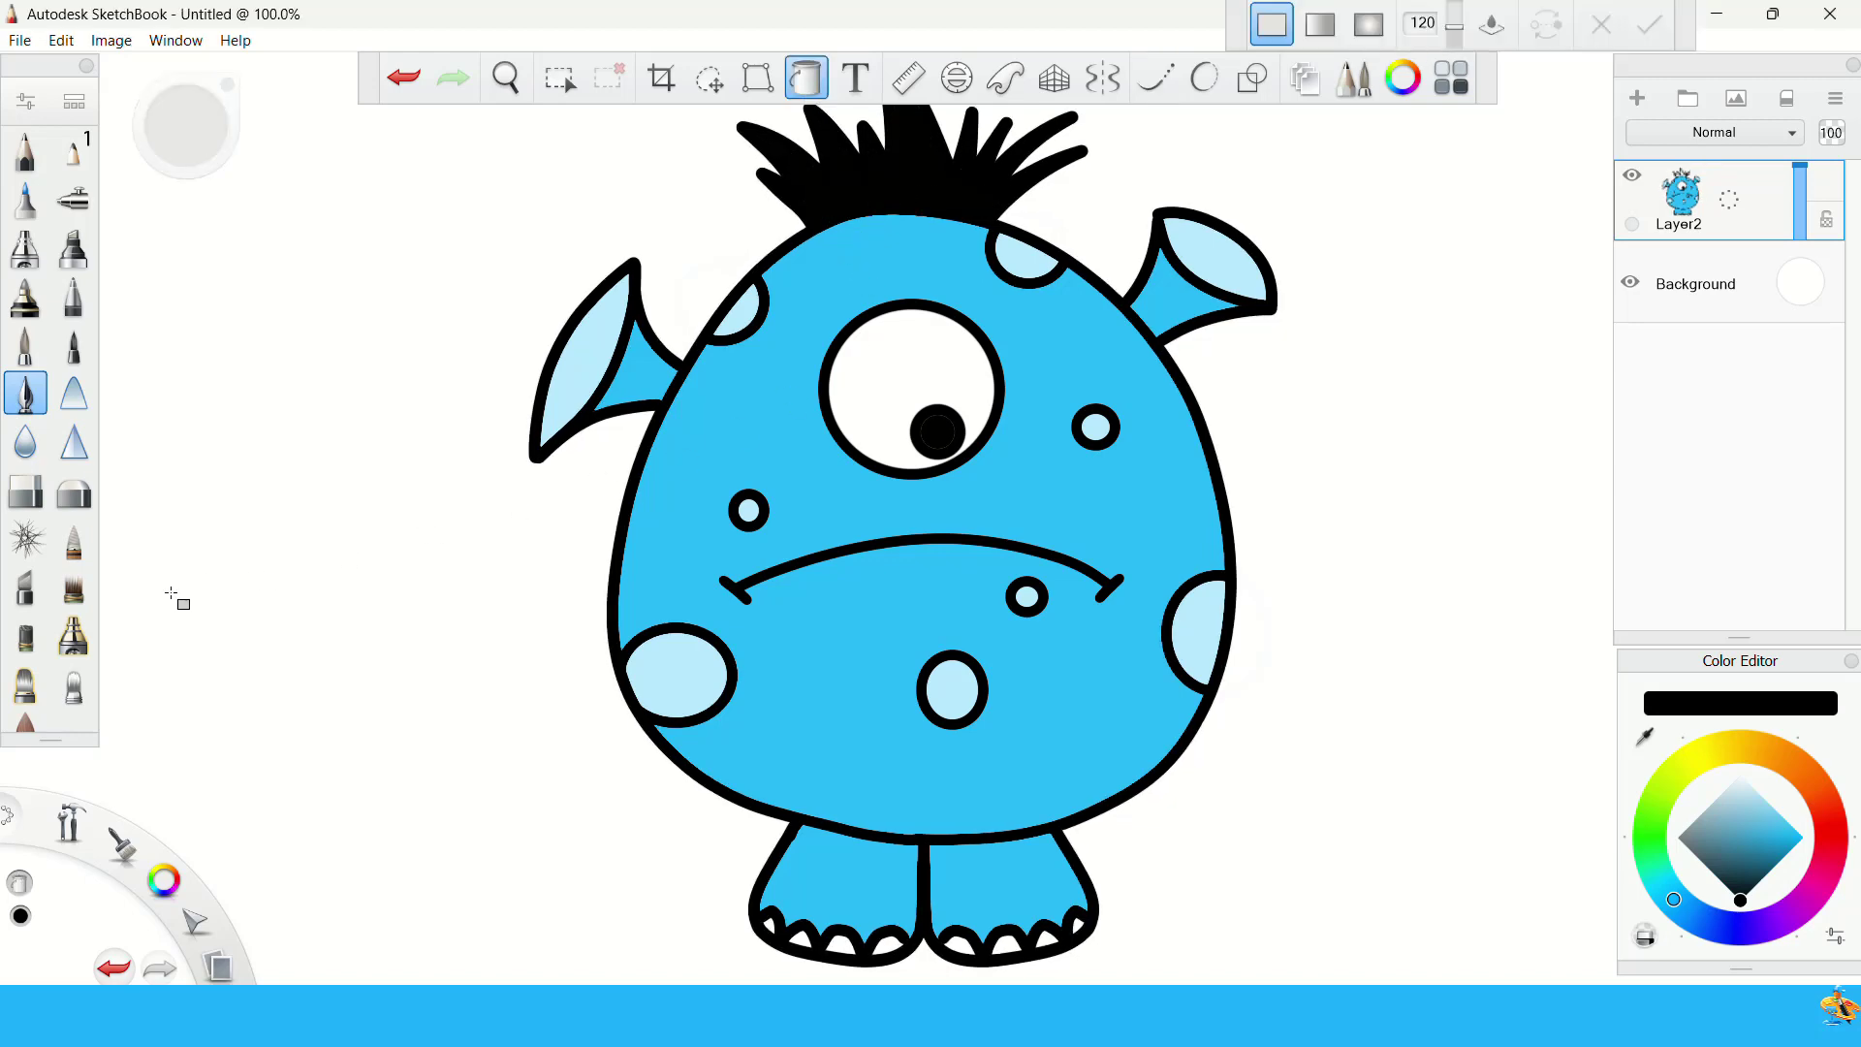
- Scale the whole monster down slightly so that the hair fits fully on the canvas
left_click(194, 926)
left_click(138, 878)
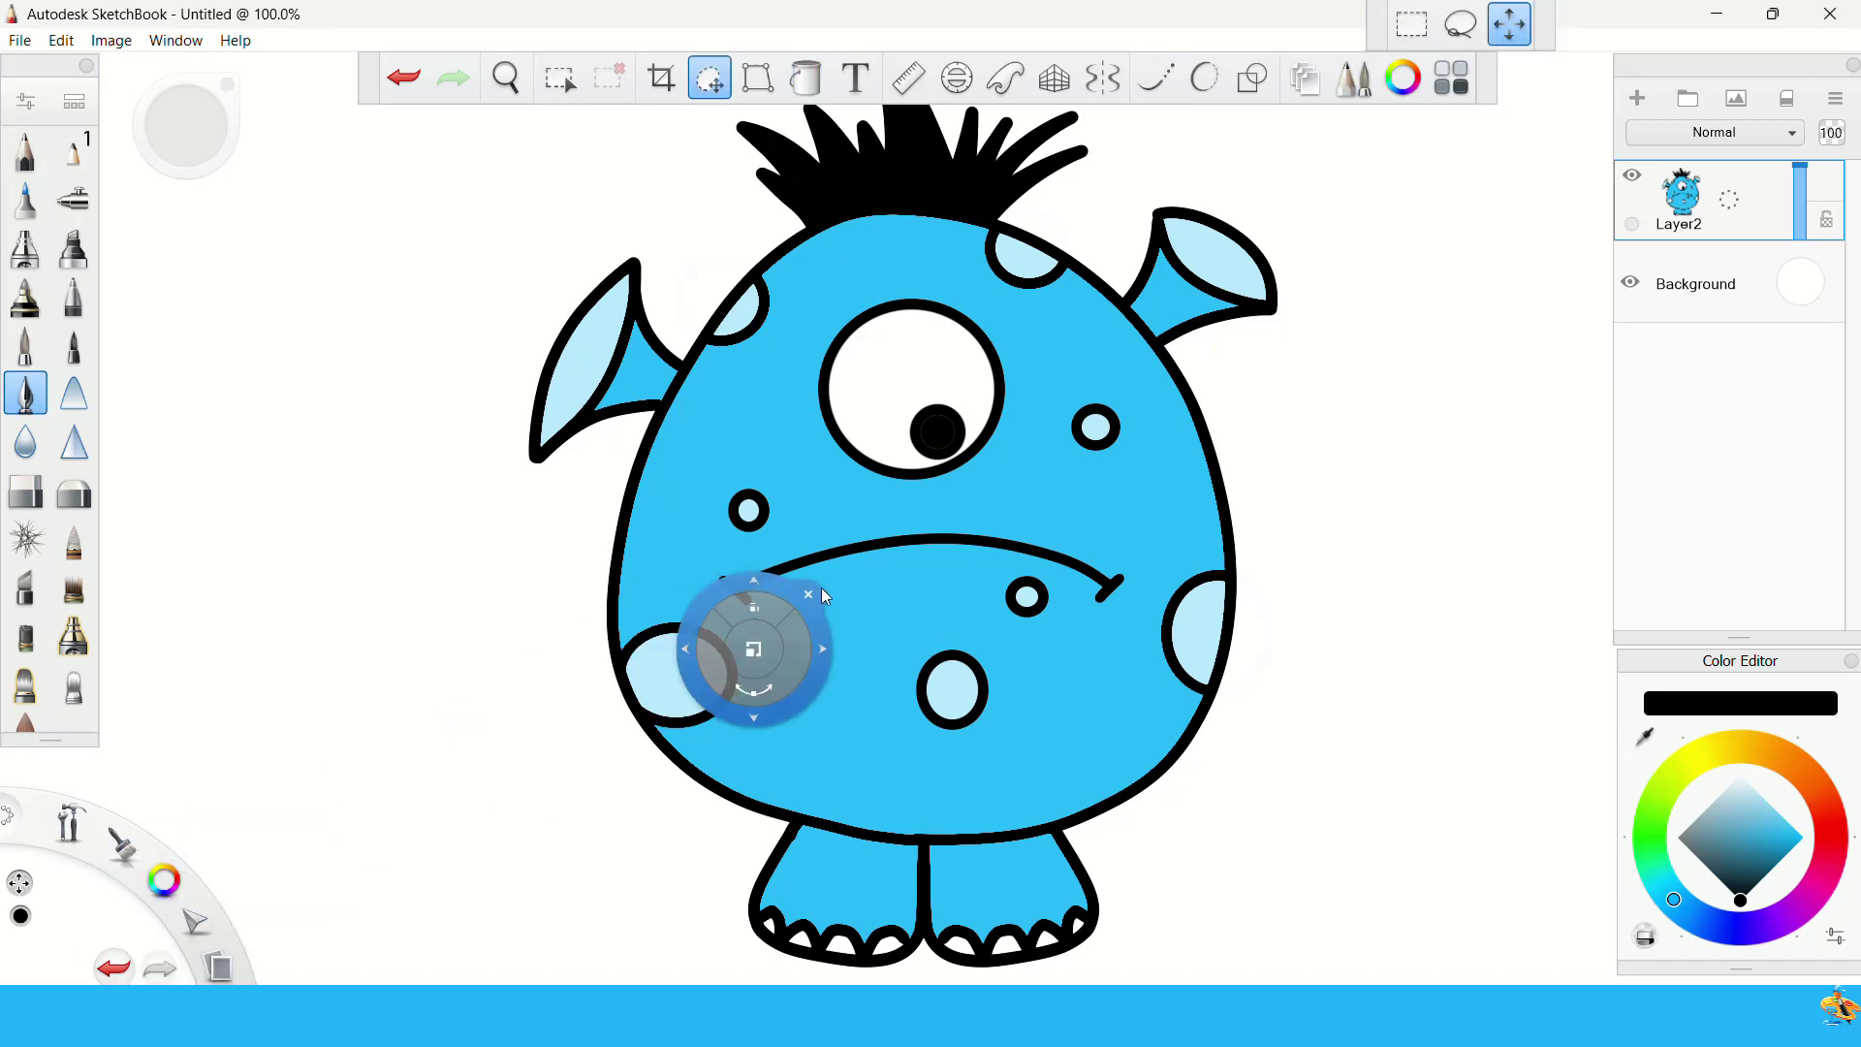
left_click_drag(747, 657, 783, 613)
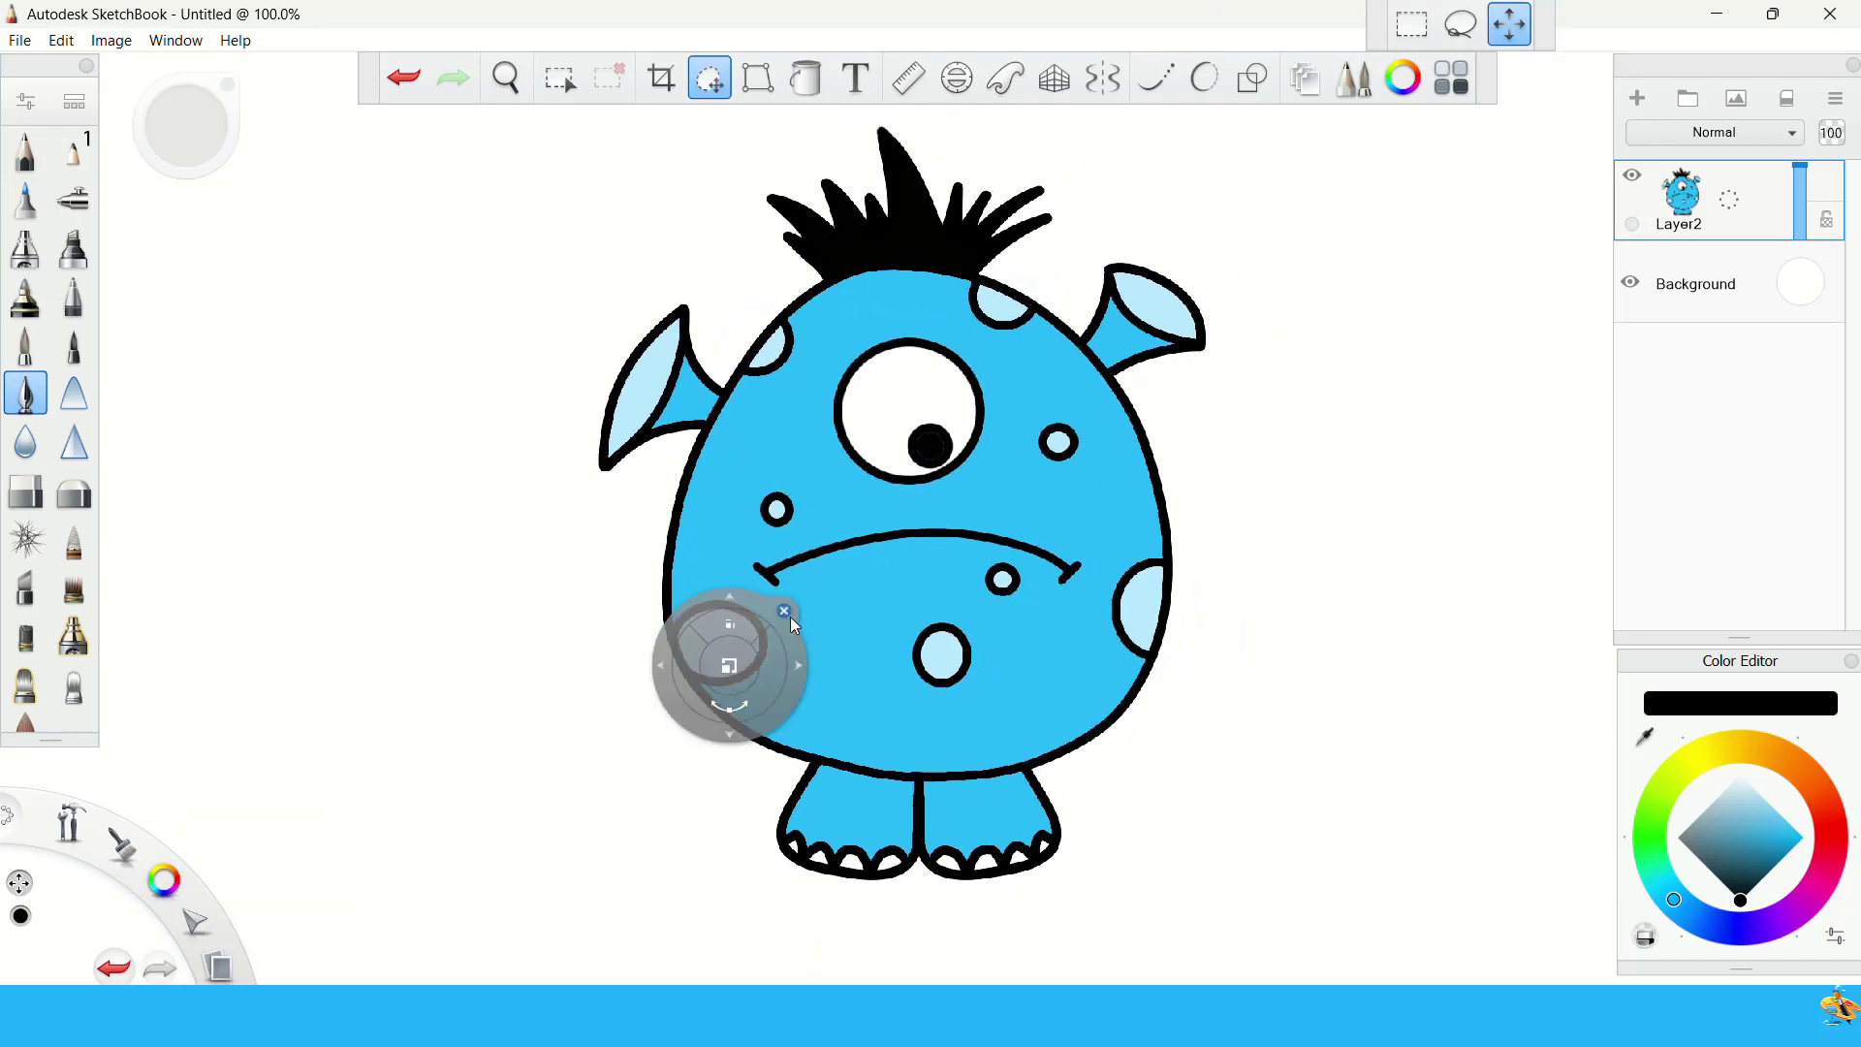
left_click(783, 613)
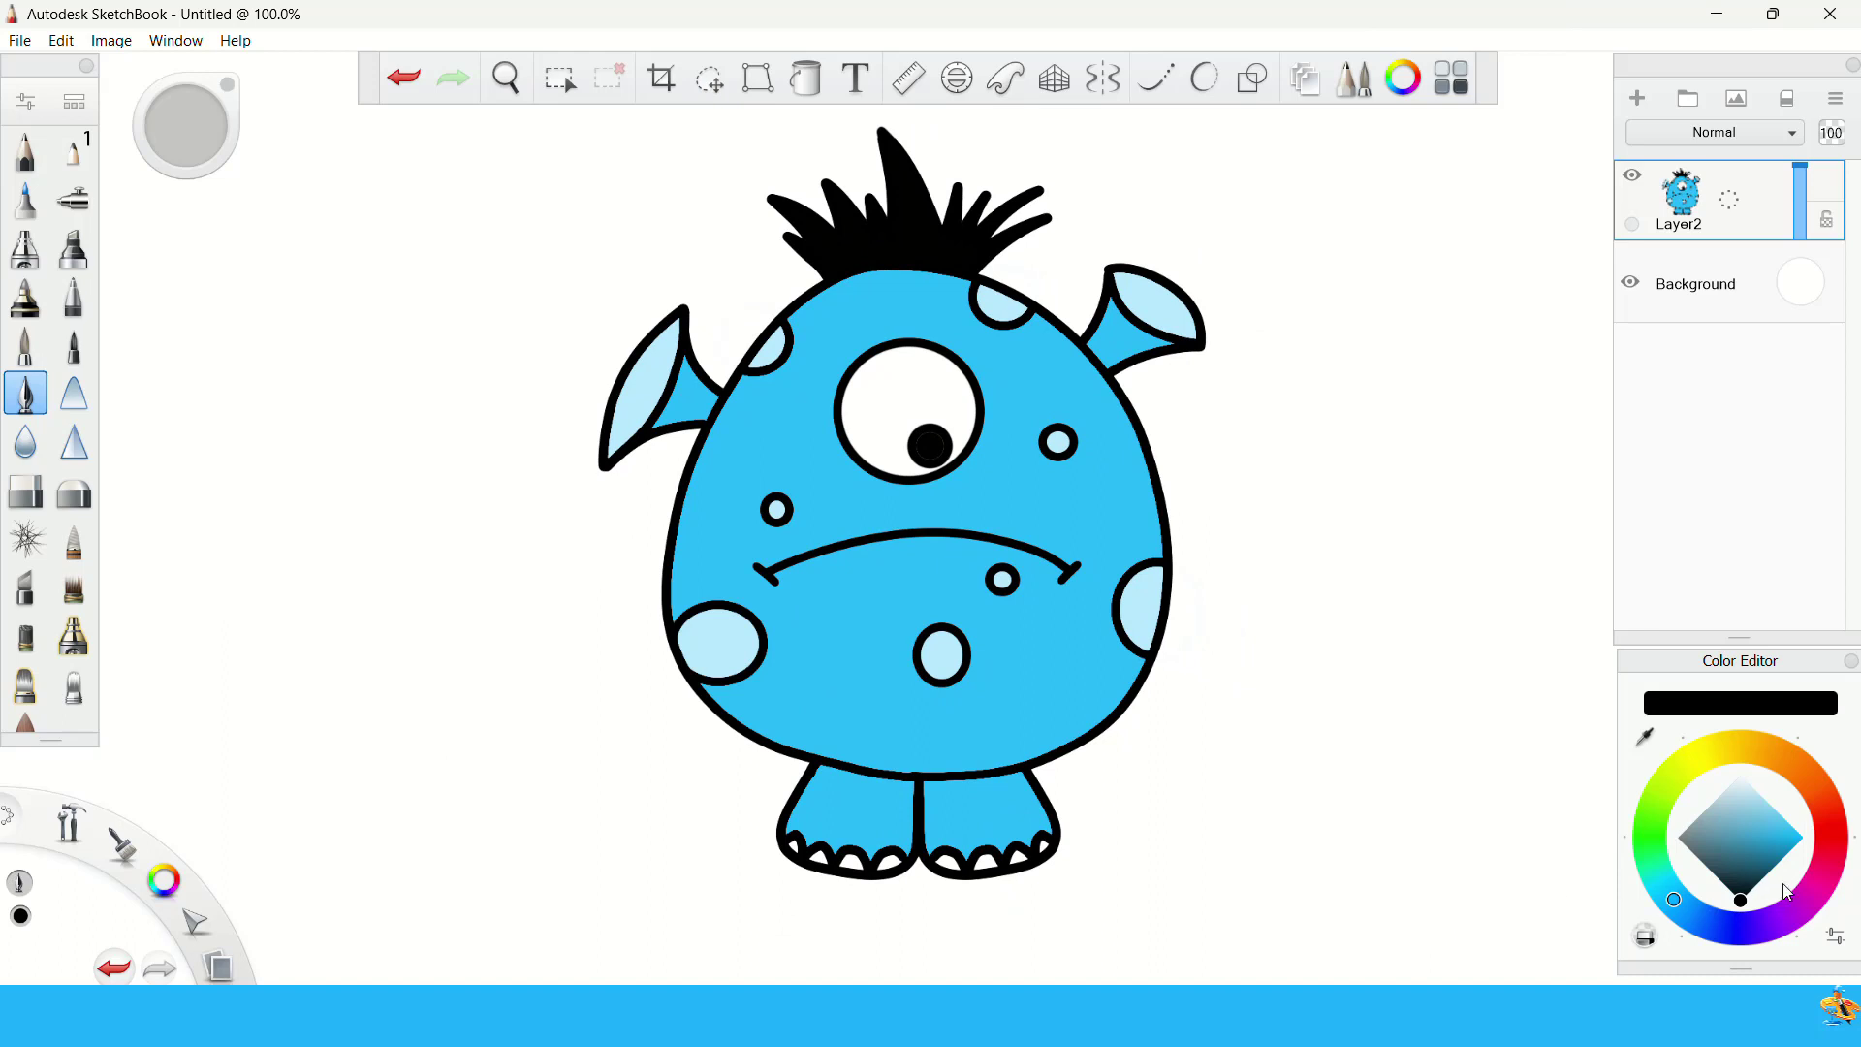
- Set the colour to a pale greyish blue and flood-fill the toenails on both feet
left_click(1744, 791)
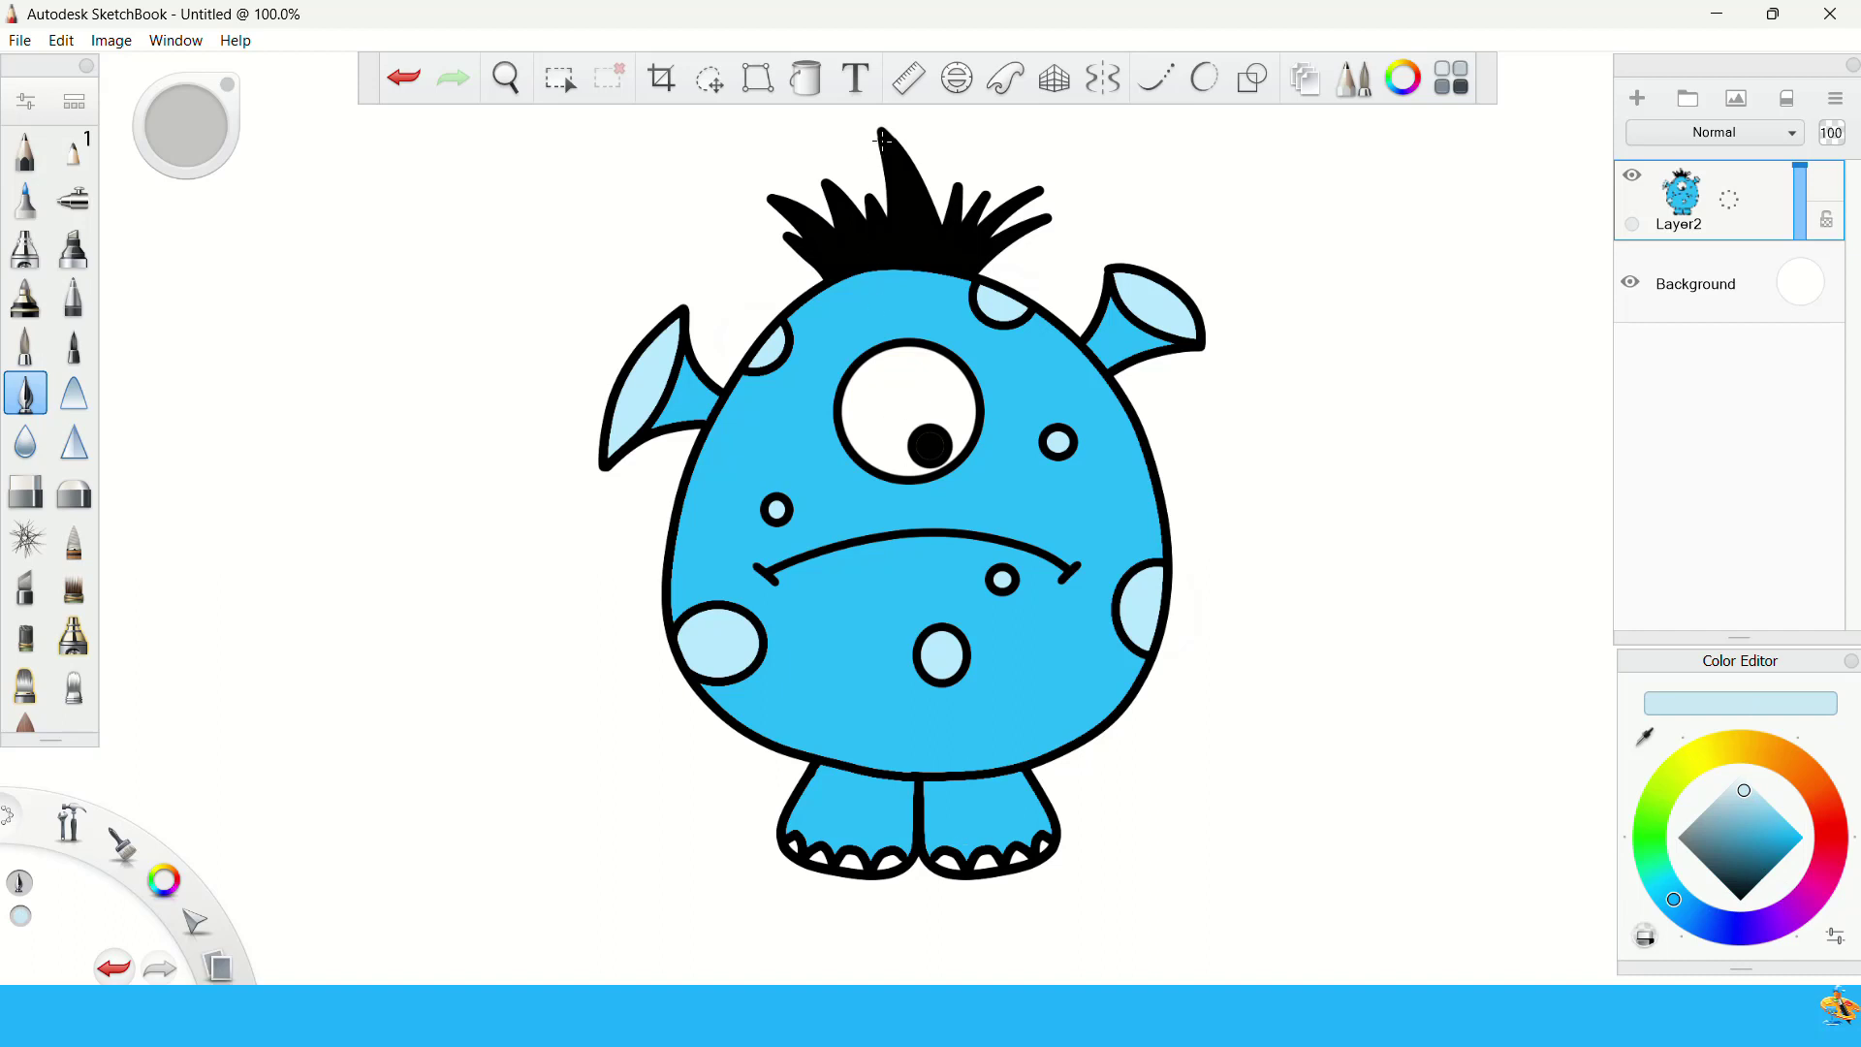
left_click(816, 90)
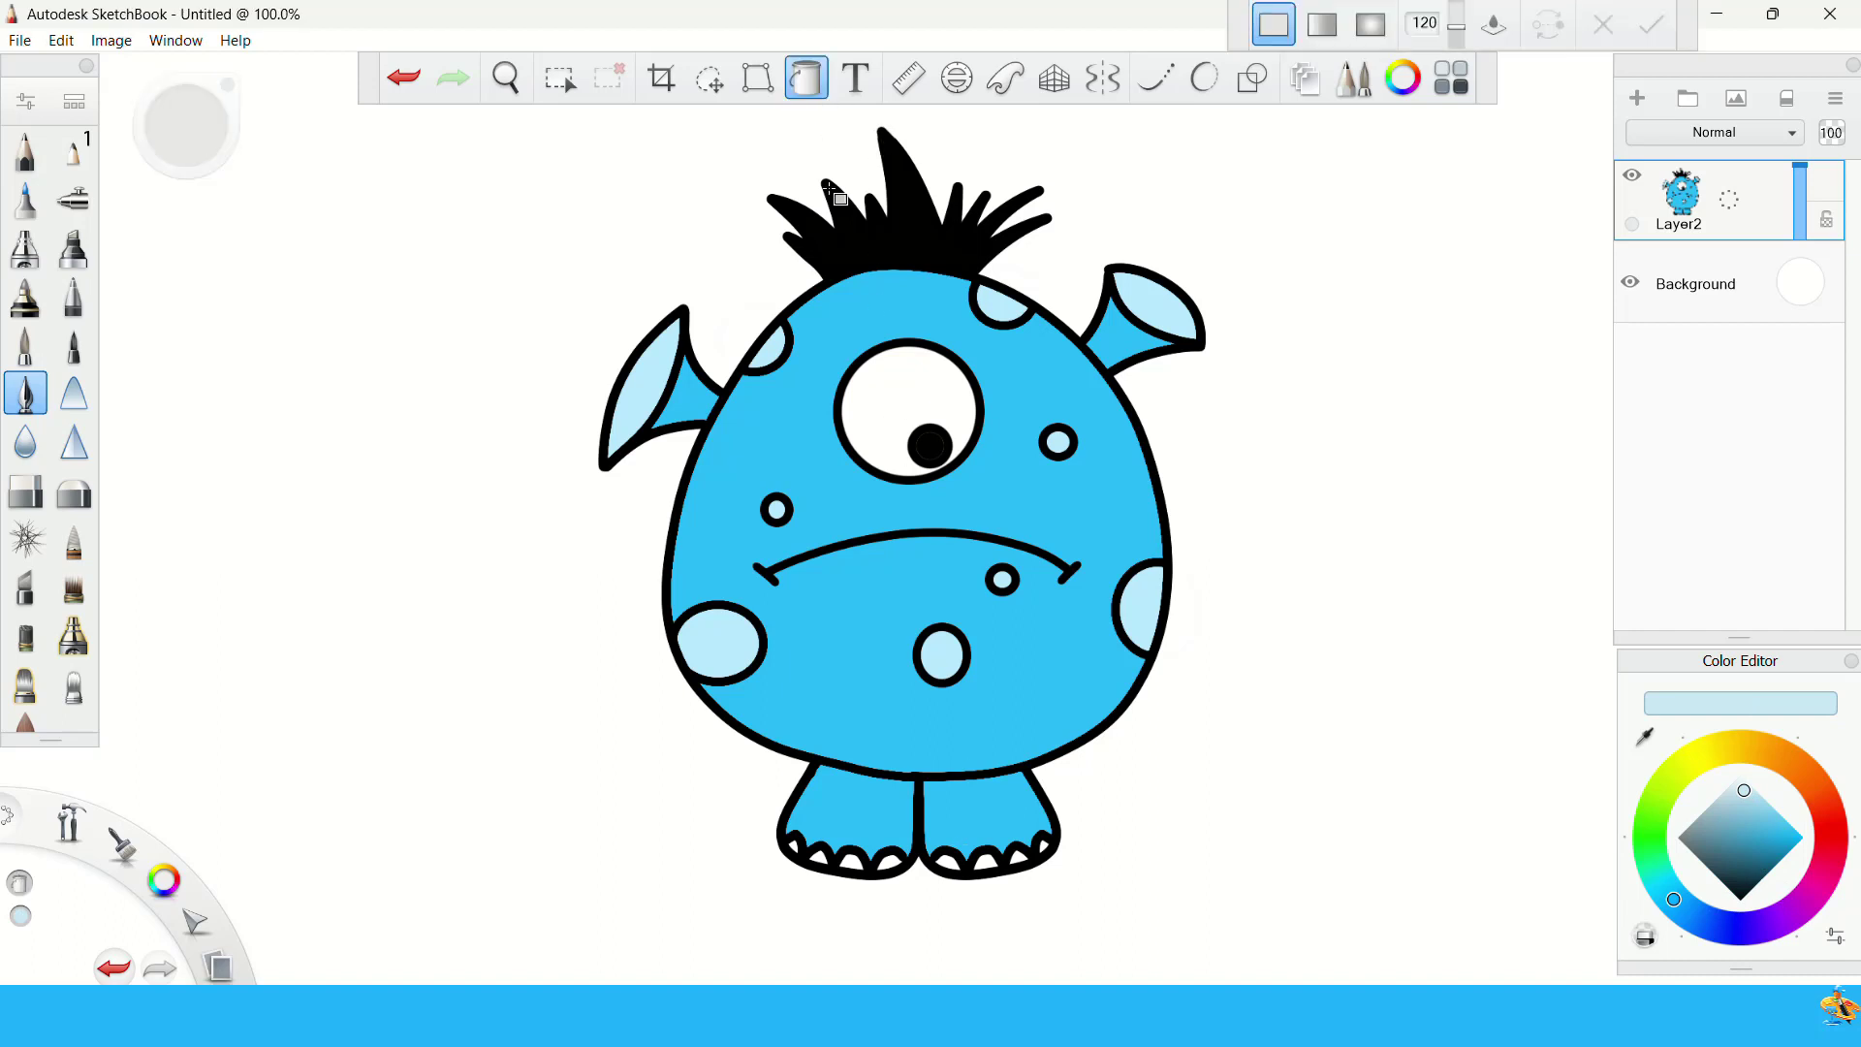
left_click(949, 861)
left_click(980, 863)
left_click(1020, 858)
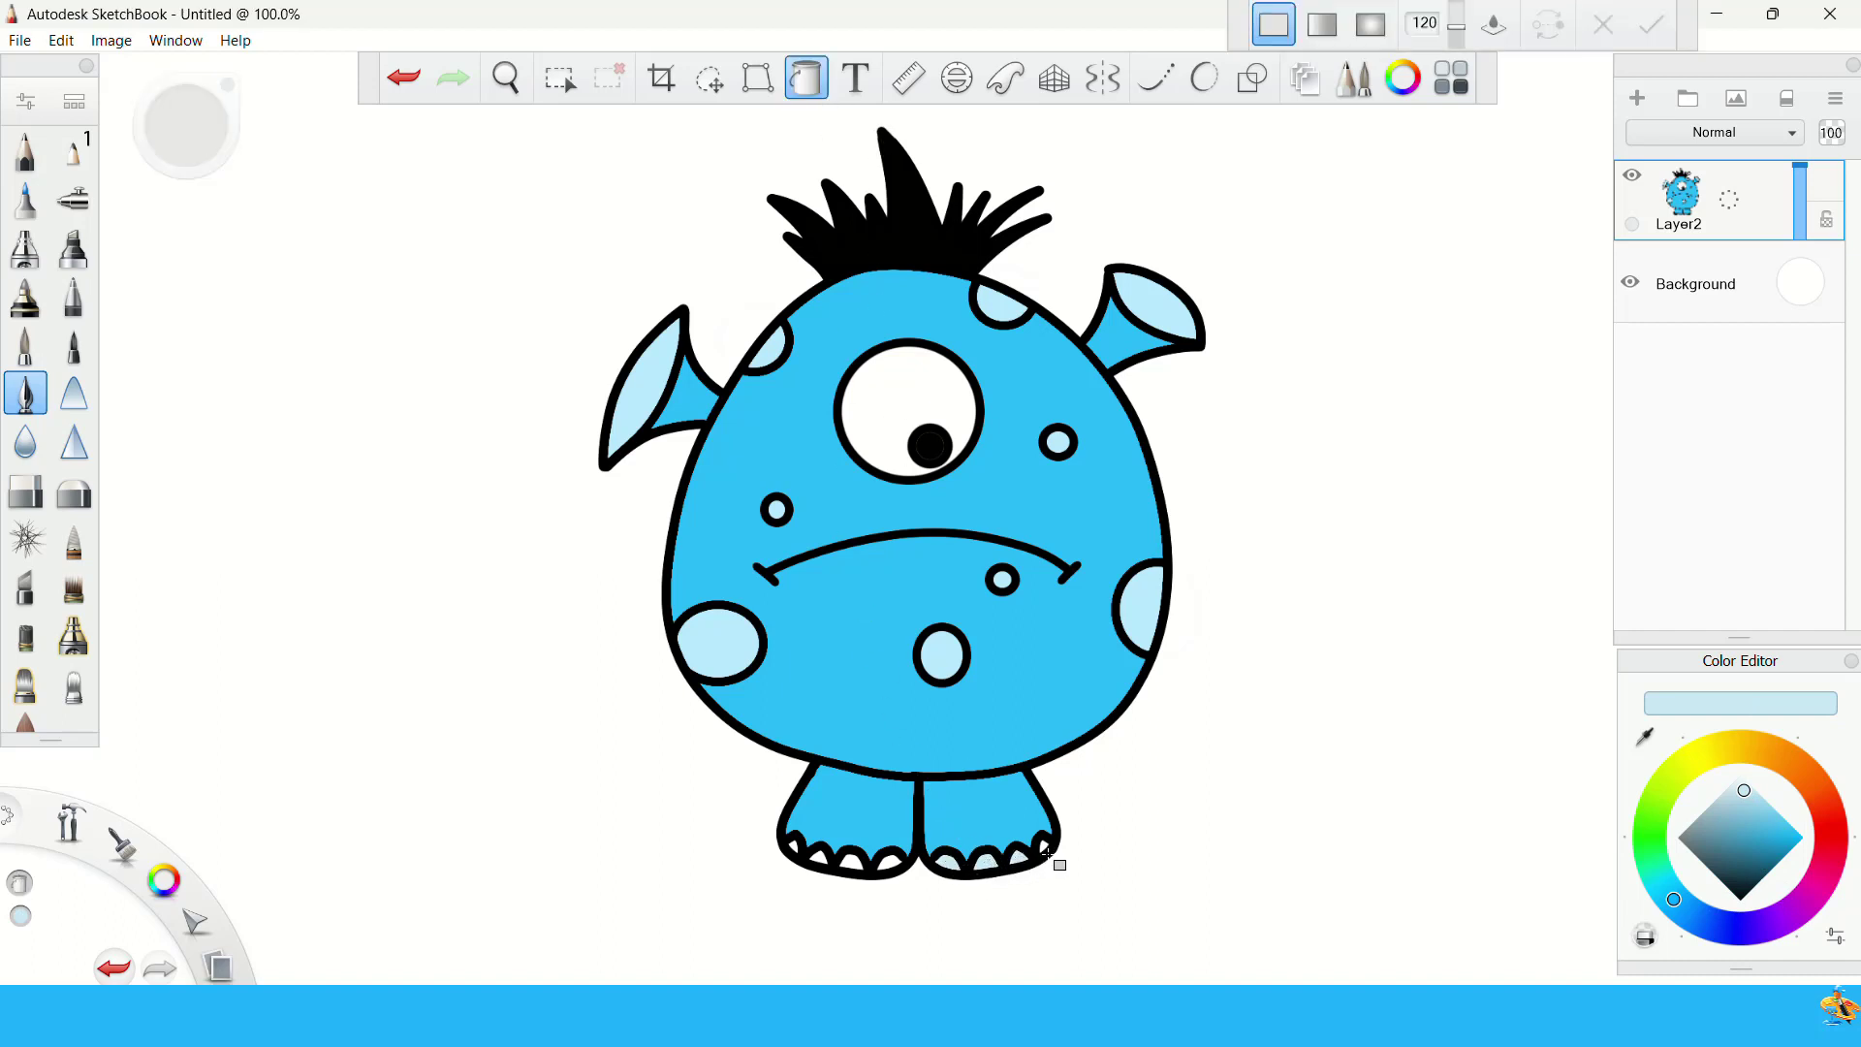
left_click(890, 863)
left_click(846, 865)
left_click(821, 859)
left_click(796, 855)
- Draw a thin black curved eyebrow above the eye using a smaller inking pen with steady stroke
left_click_drag(1733, 867, 1707, 888)
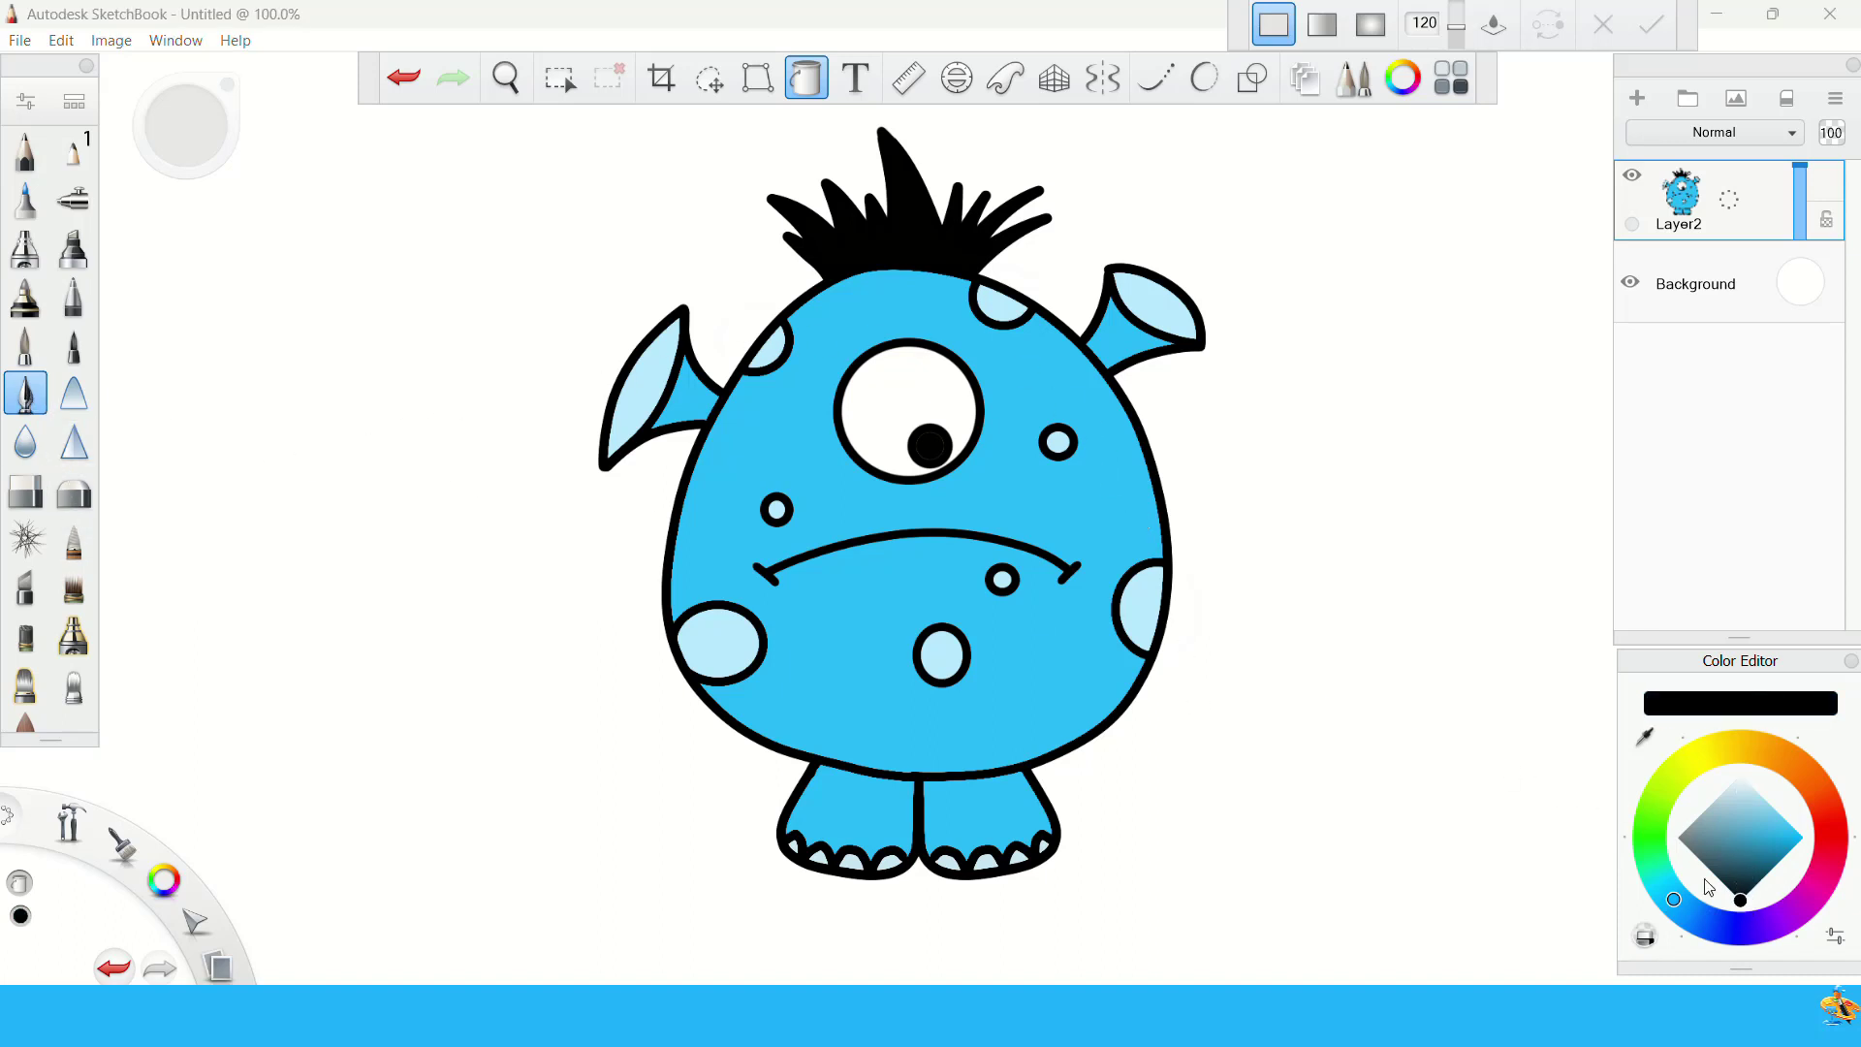
left_click(808, 85)
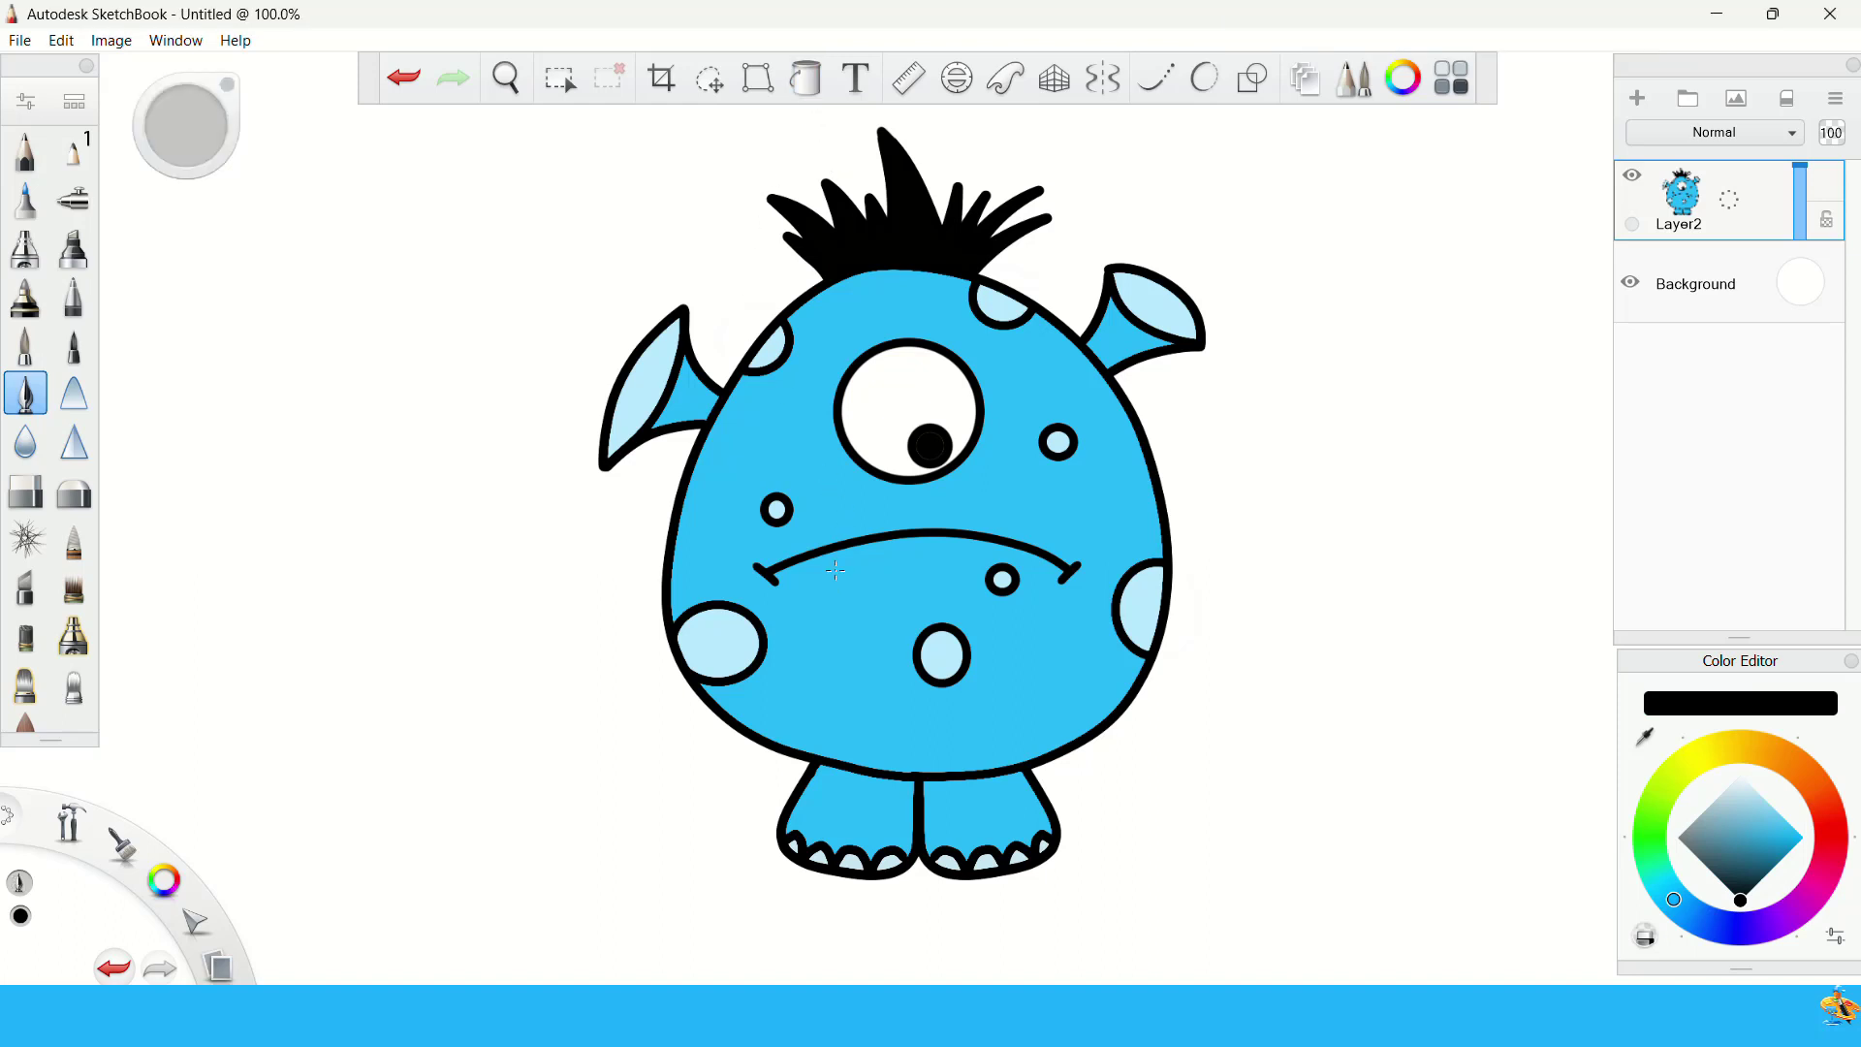
mouse_move(842, 327)
left_mouse_down()
mouse_move(868, 297)
mouse_move(931, 317)
left_mouse_up()
key("ctrl+z")
mouse_move(219, 163)
left_mouse_down()
mouse_move(278, 136)
mouse_move(57, 171)
left_mouse_up()
left_click_drag(849, 336, 947, 341)
key("ctrl+z")
left_click(1155, 78)
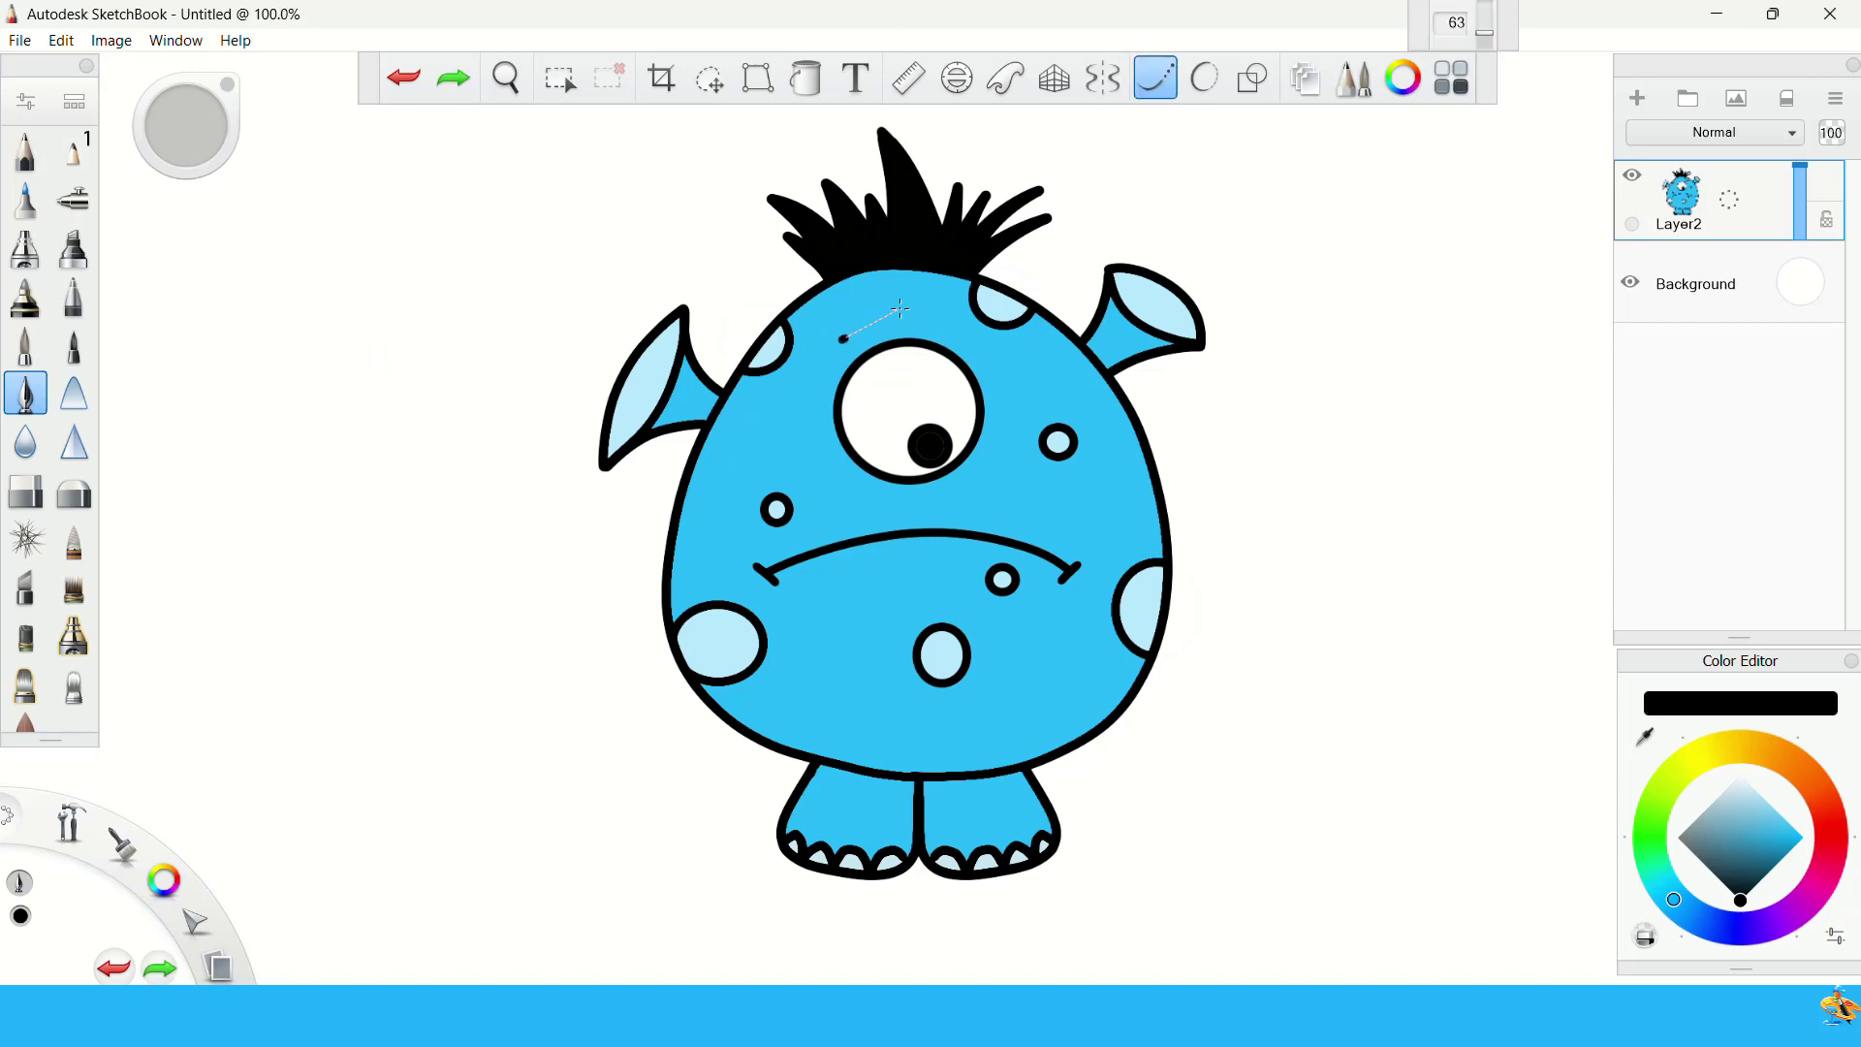
left_click_drag(900, 308, 974, 334)
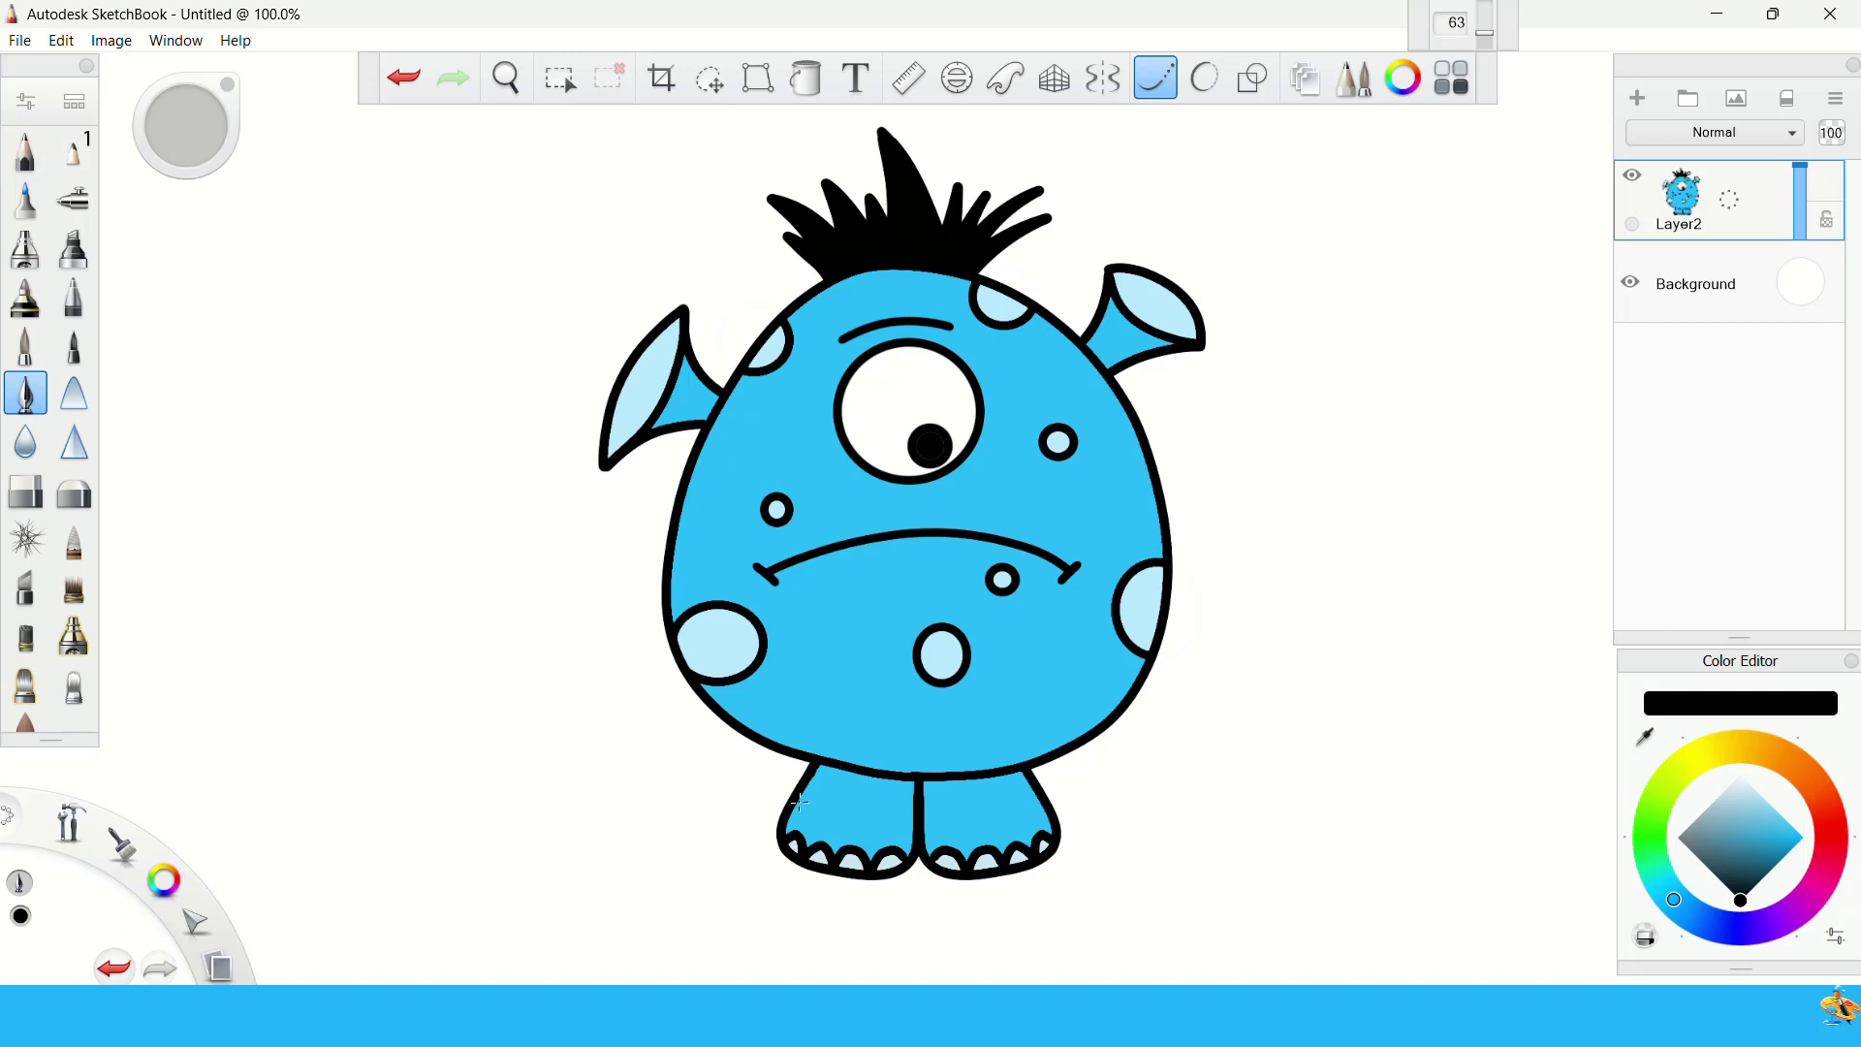
- Draw short black motion lines of decreasing length beside both sides of the body using steady stroke
left_click_drag(651, 672, 689, 739)
left_click_drag(635, 655, 644, 762)
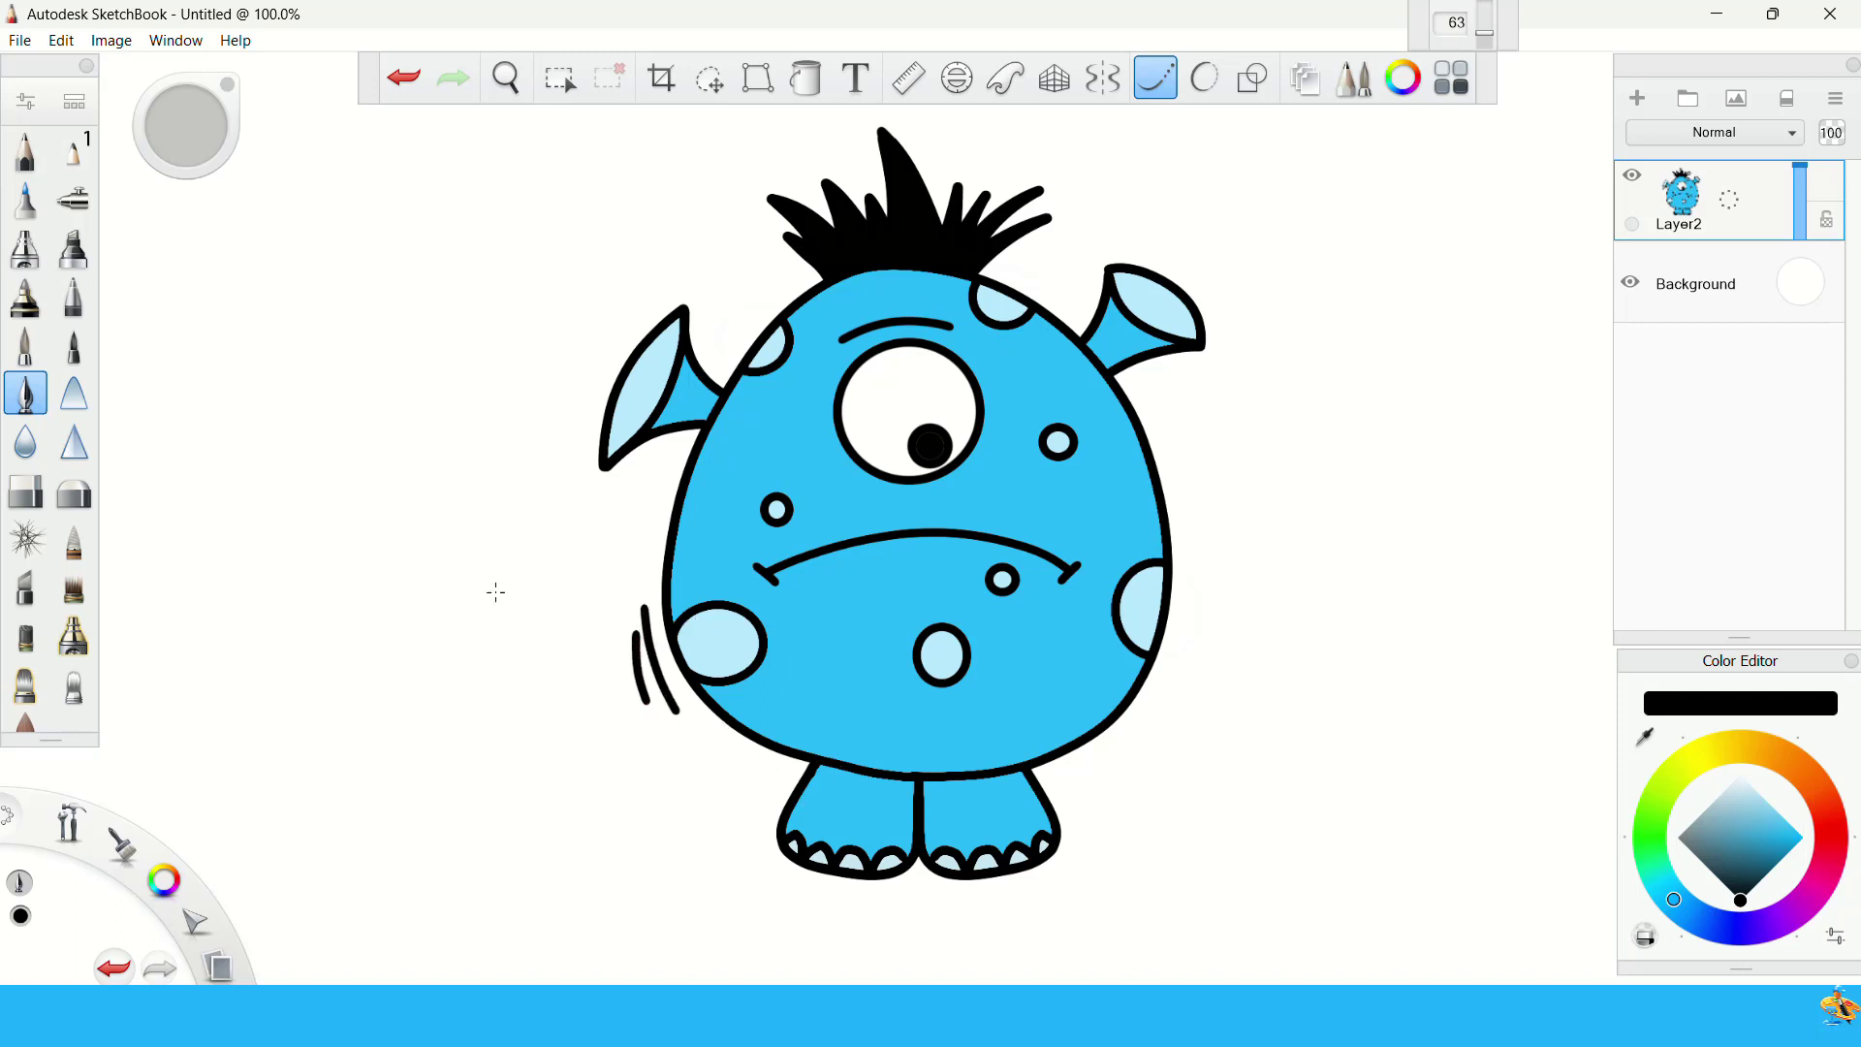
key("ctrl+z")
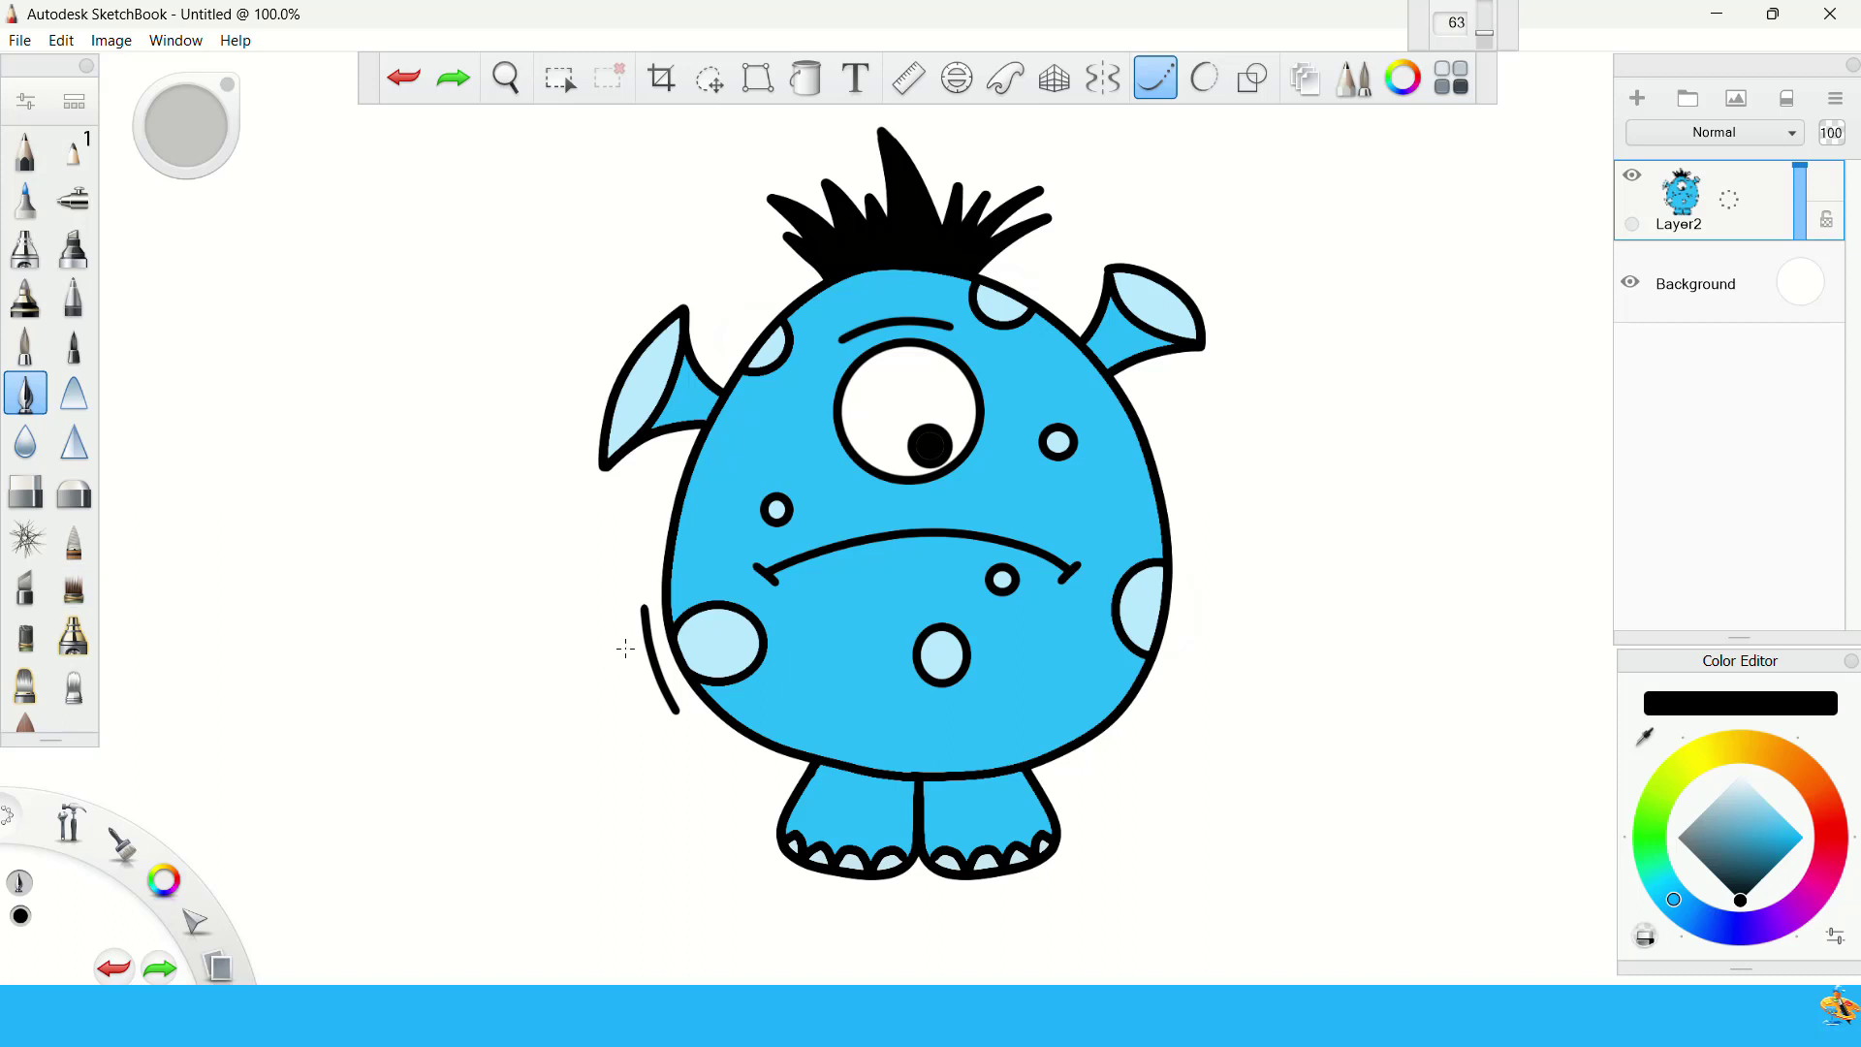
mouse_move(642, 708)
left_mouse_down()
mouse_move(684, 744)
mouse_move(654, 748)
left_mouse_up()
left_click_drag(1189, 488, 1182, 634)
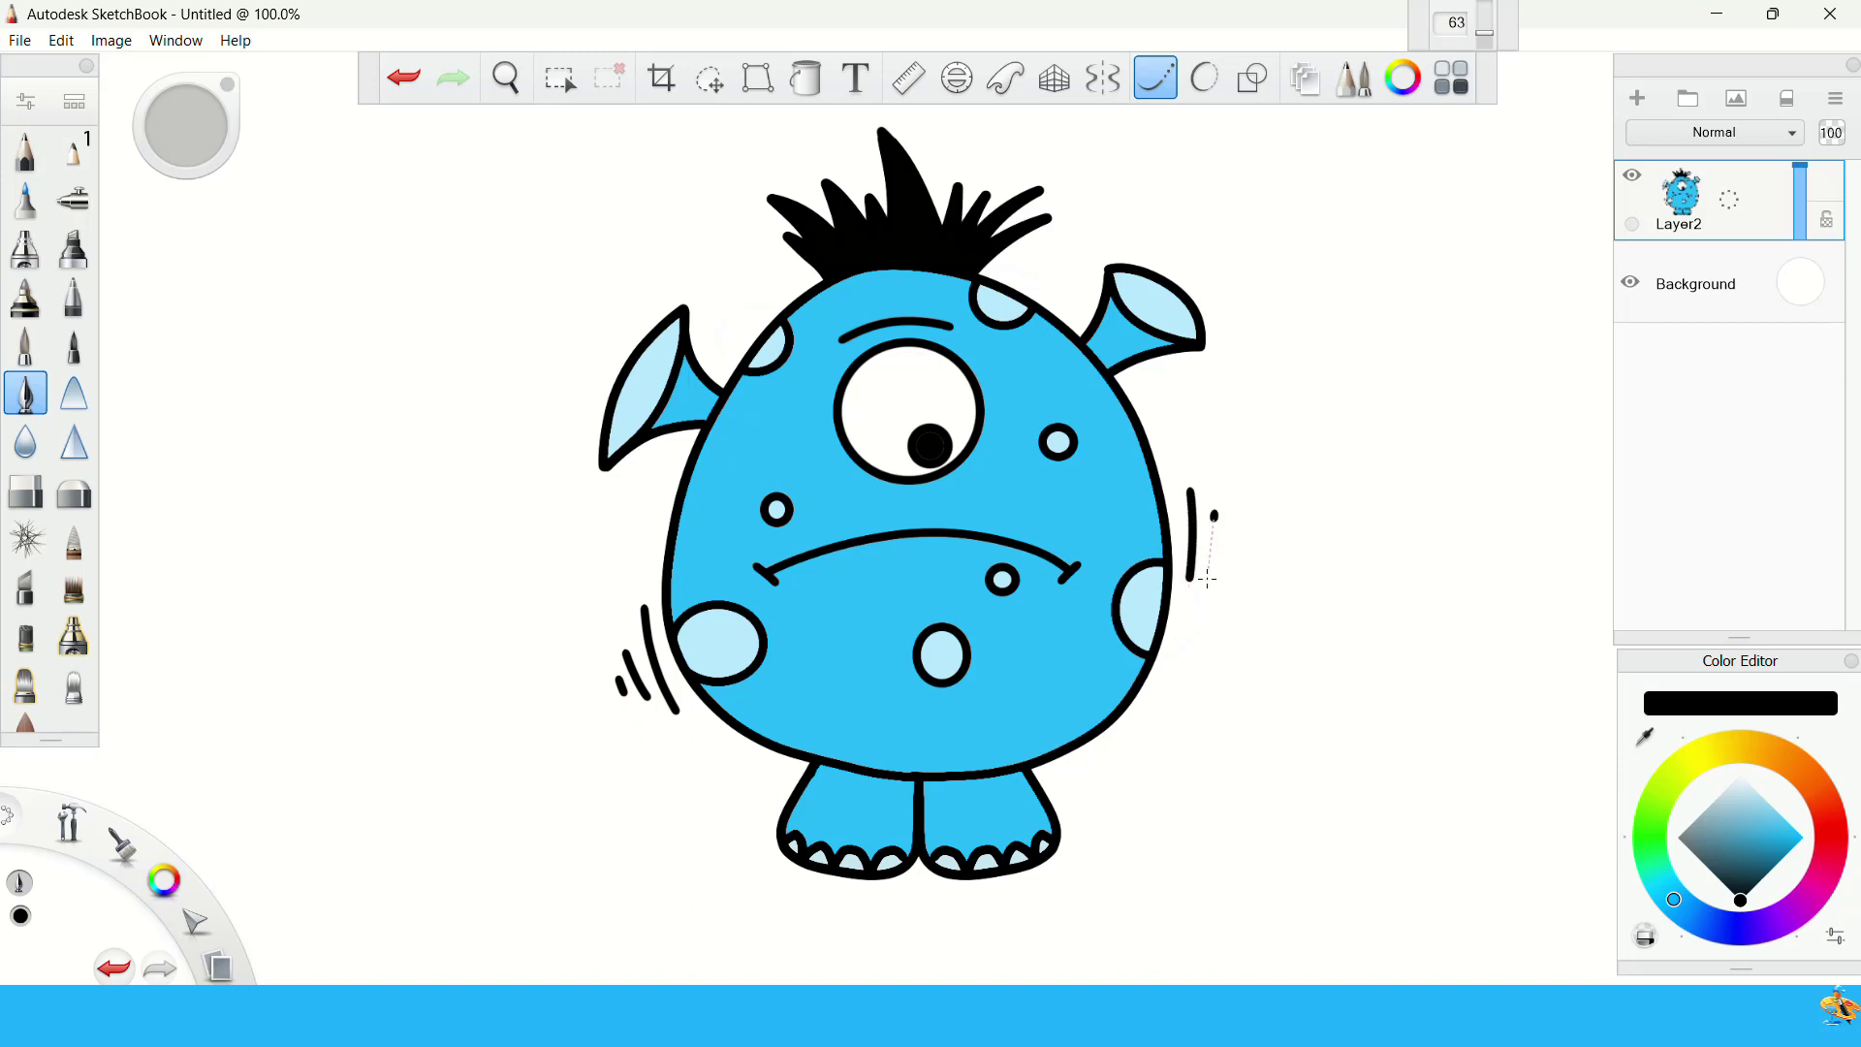